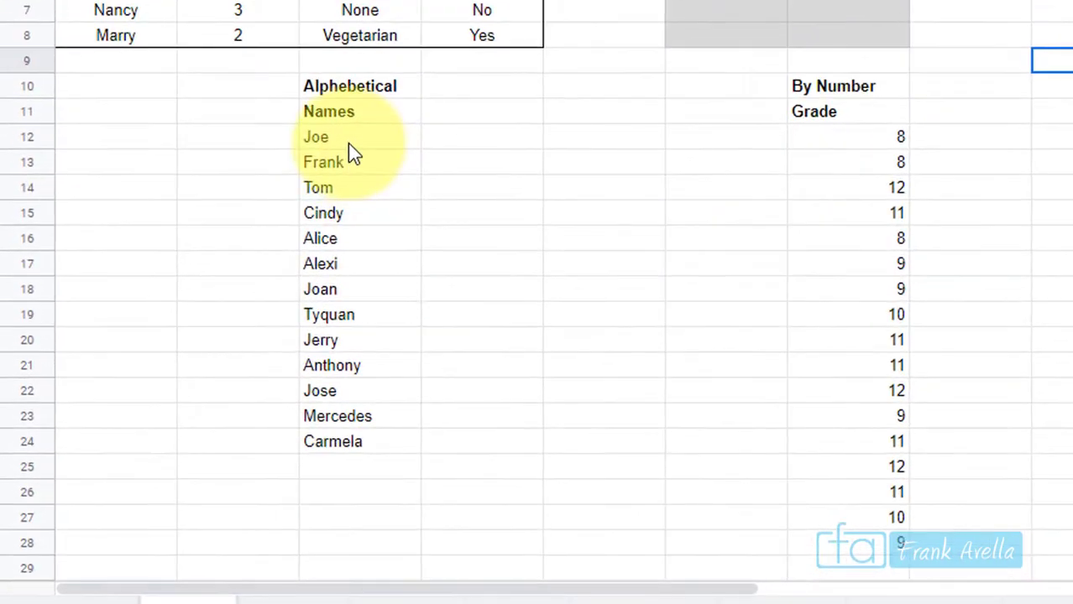
Step: Sort the names range C12:C24 from A to Z, and re-sort the same range from Z to A
{"action": "left_click_drag", "start_coordinate": [349, 144], "coordinate": [358, 450]}
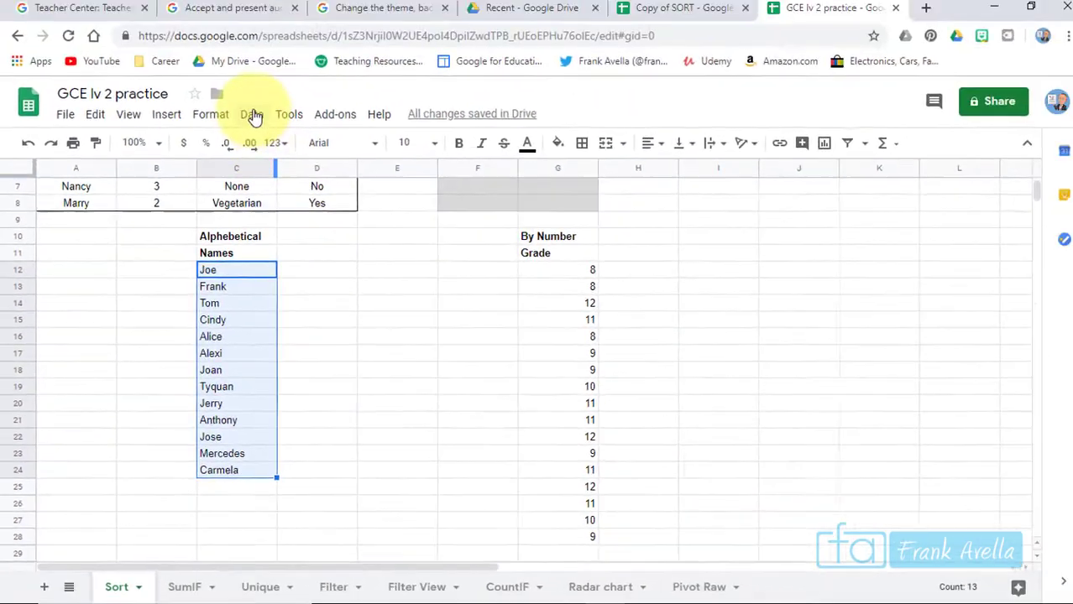
{"action": "left_click", "coordinate": [250, 120]}
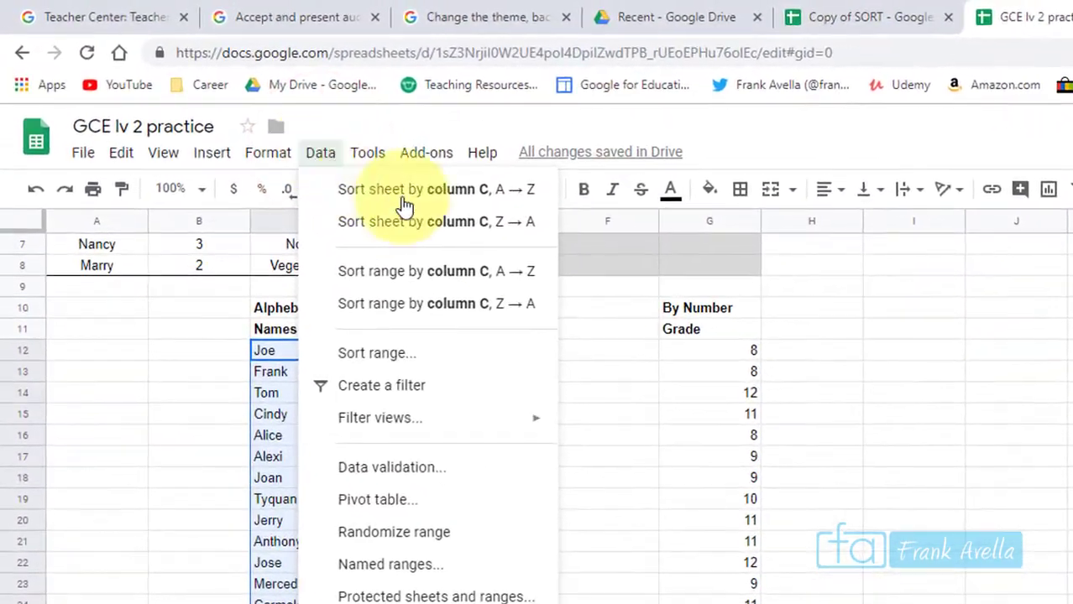
{"action": "left_click", "coordinate": [434, 281]}
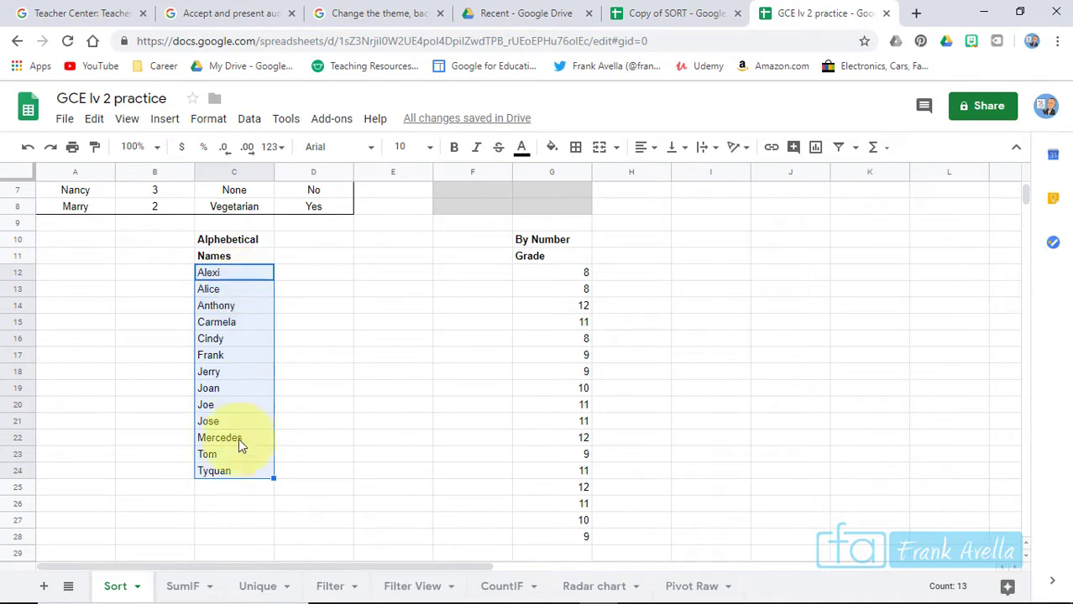
{"action": "left_click", "coordinate": [249, 118]}
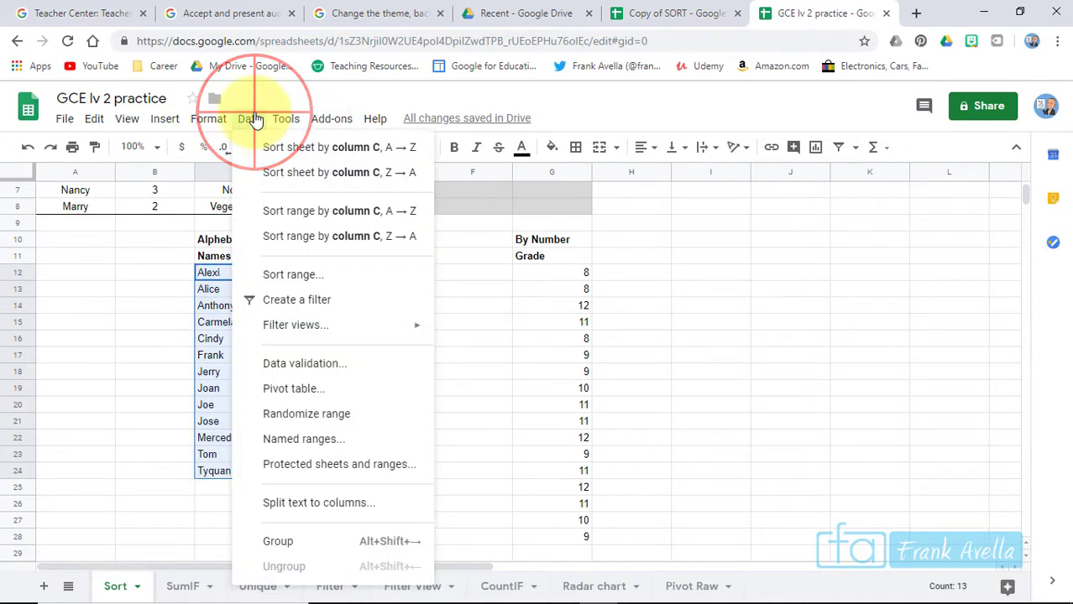
{"action": "left_click", "coordinate": [330, 238]}
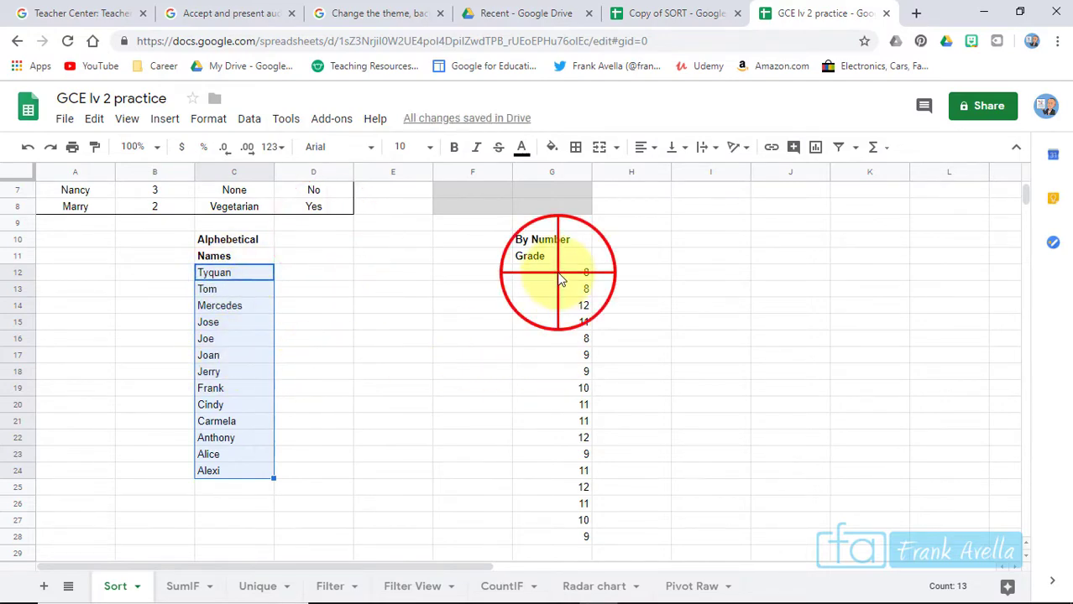
Step: Sort the grades range G12:G28 in ascending order, and re-sort the same range in descending order
{"action": "left_click_drag", "start_coordinate": [561, 279], "coordinate": [577, 552]}
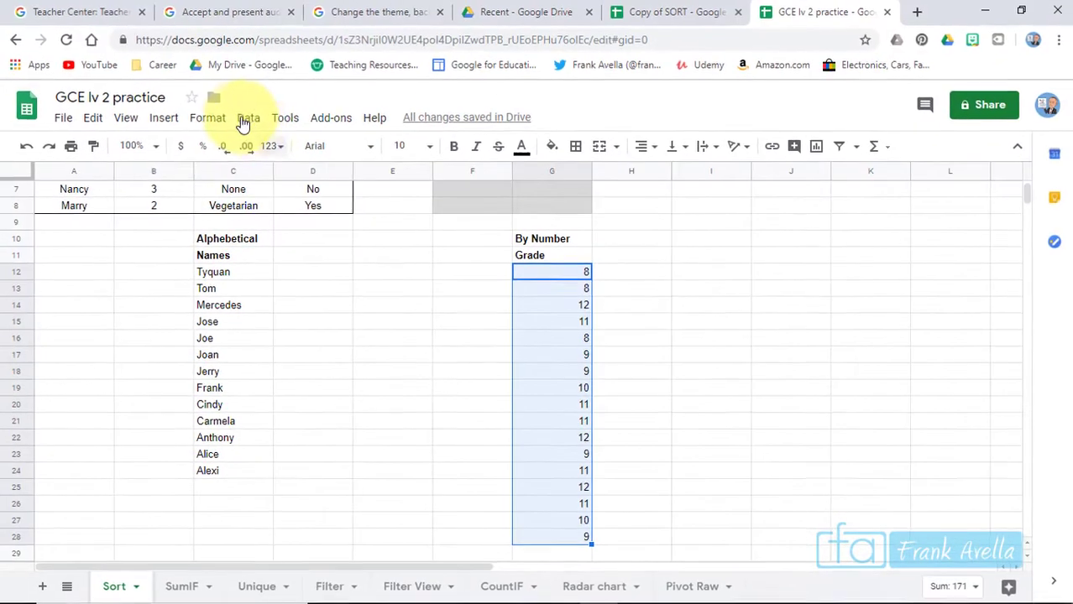
{"action": "left_click", "coordinate": [245, 120]}
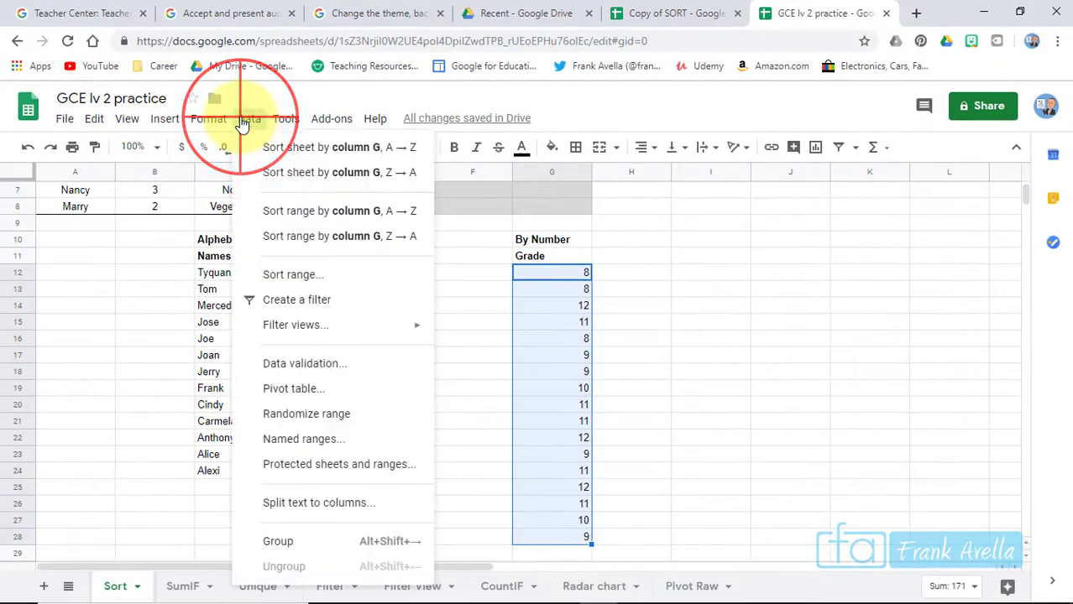
{"action": "left_click", "coordinate": [324, 211]}
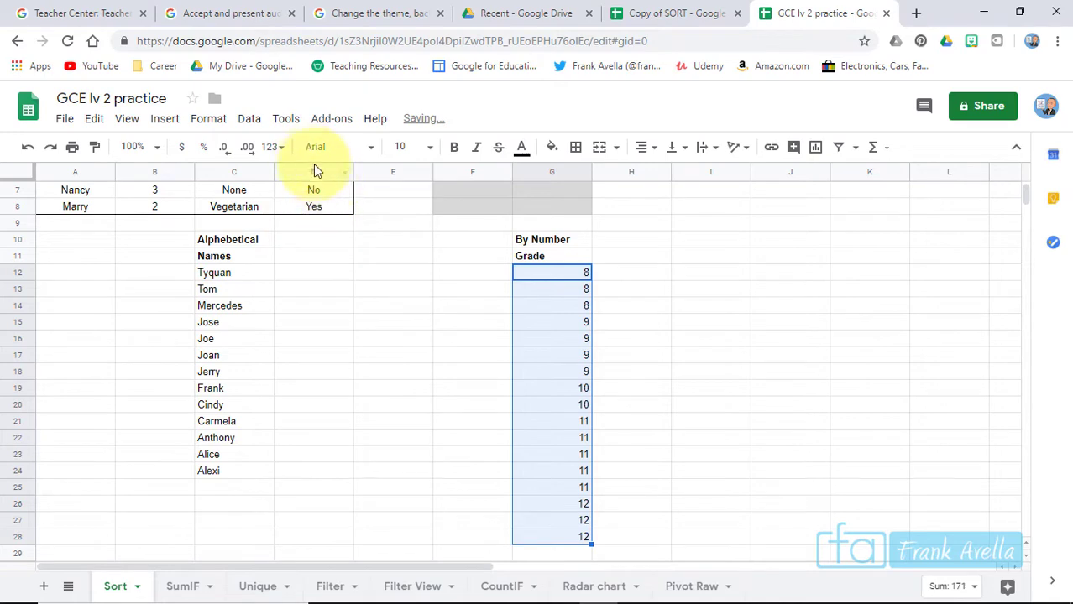
{"action": "left_click", "coordinate": [249, 118]}
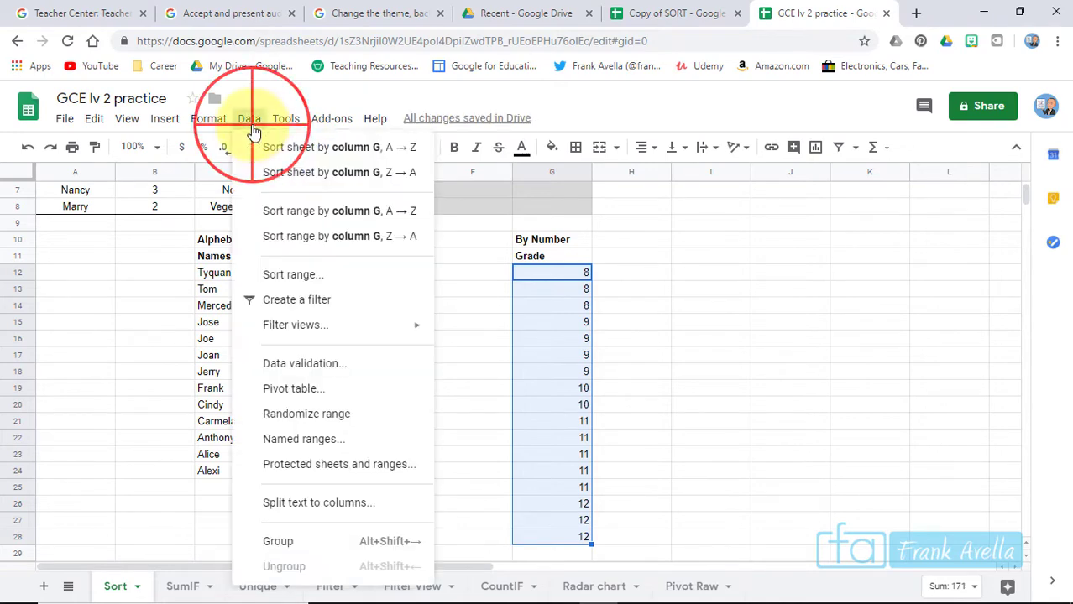
{"action": "left_click", "coordinate": [342, 238]}
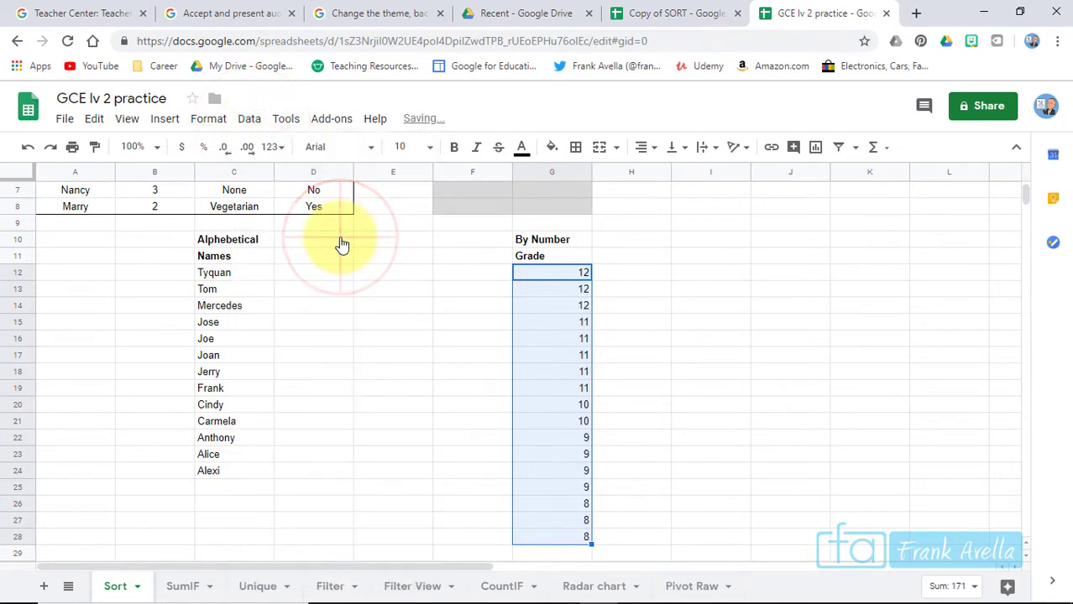
{"action": "left_click", "coordinate": [428, 358]}
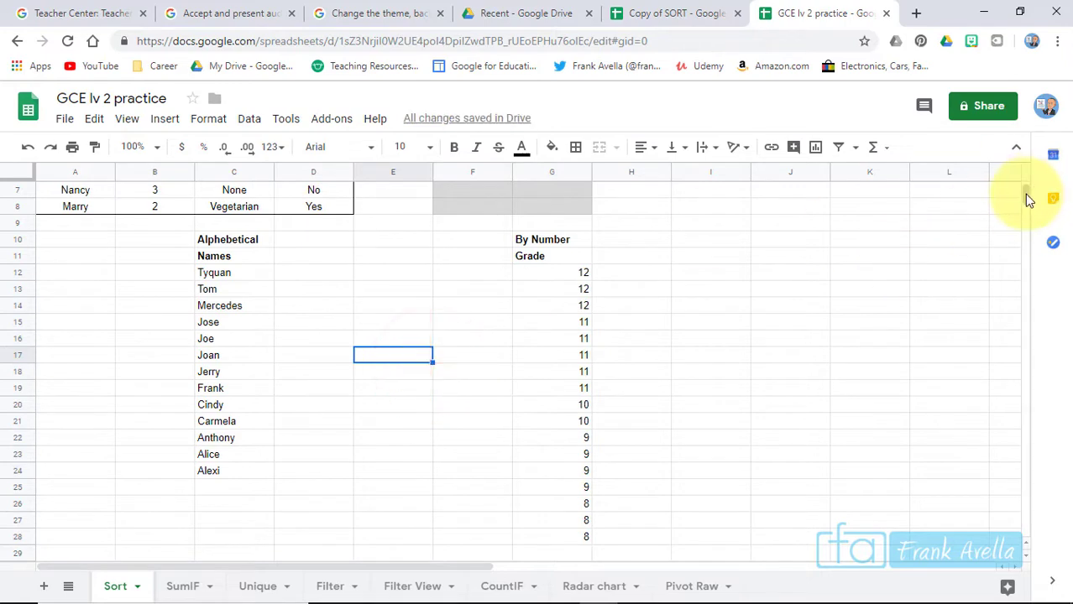
{"action": "left_click_drag", "start_coordinate": [1025, 194], "coordinate": [1025, 188]}
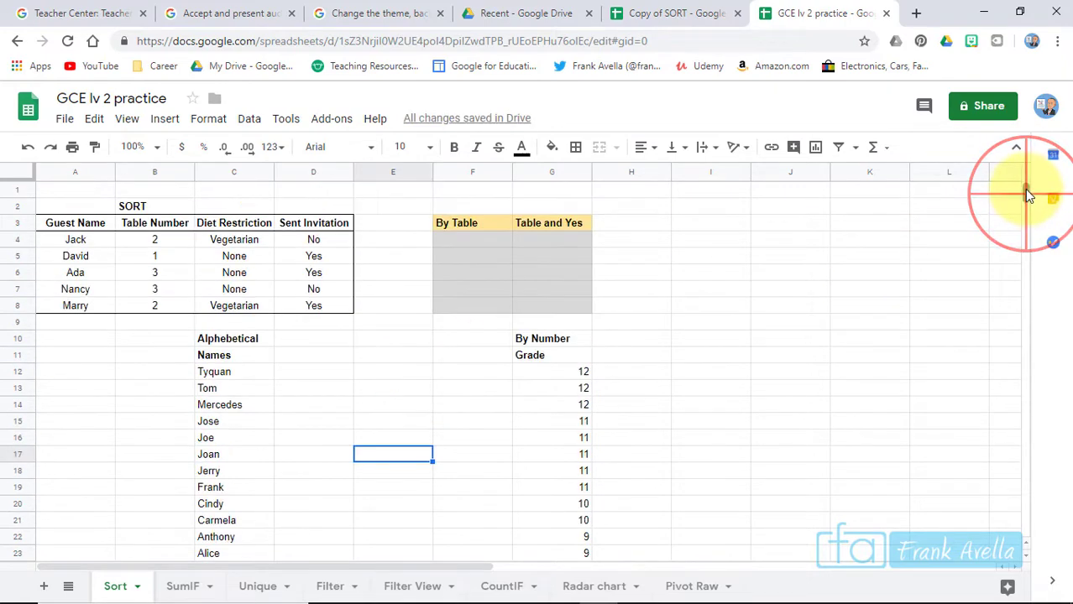
{"action": "left_click", "coordinate": [79, 241]}
{"action": "left_click_drag", "start_coordinate": [81, 247], "coordinate": [307, 299]}
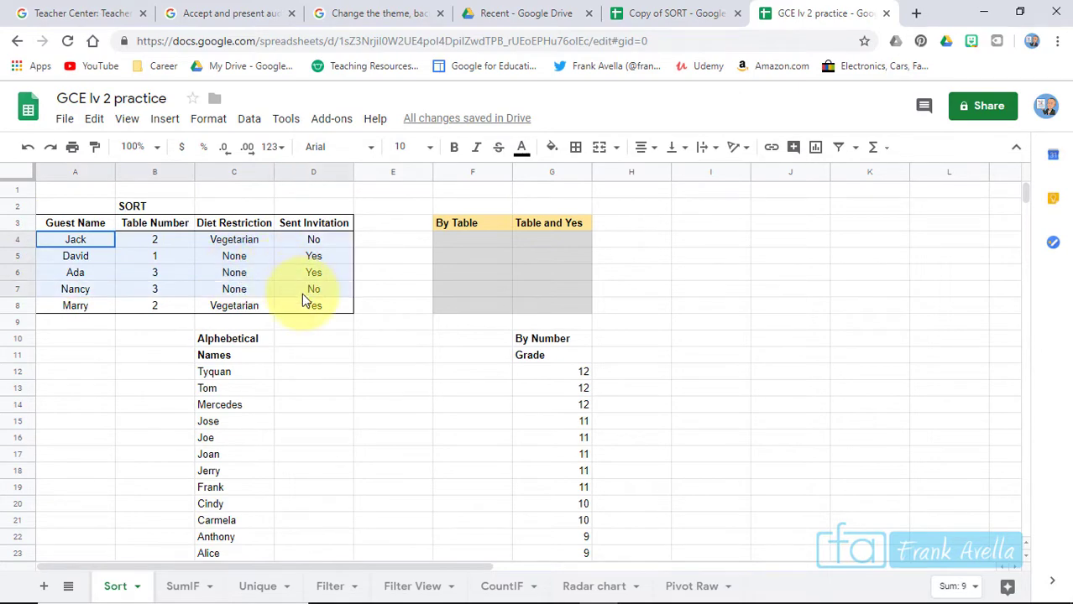
{"action": "left_click", "coordinate": [138, 340]}
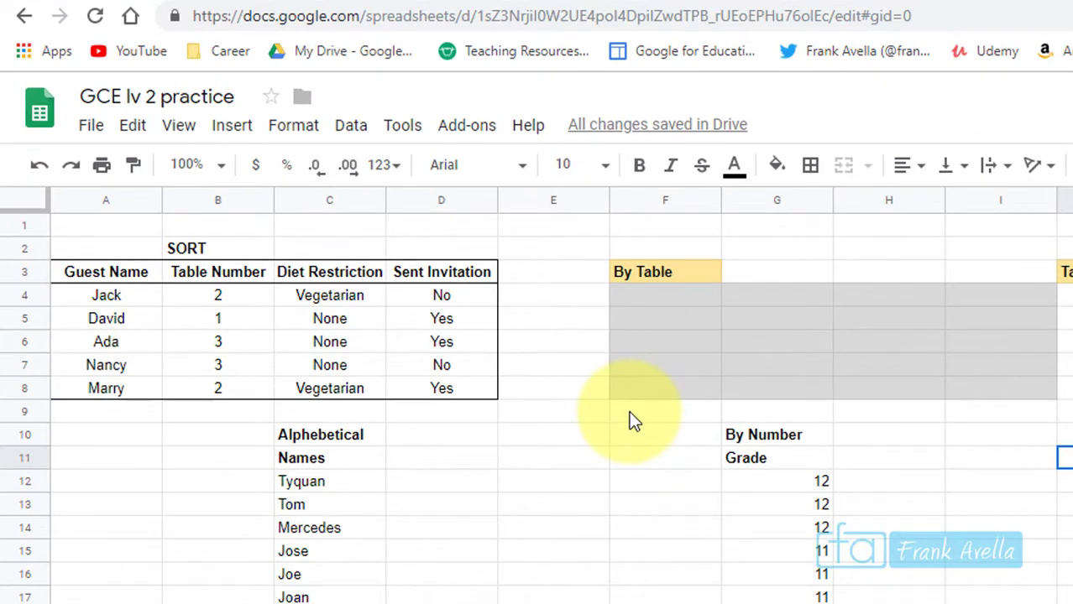
{"action": "left_click", "coordinate": [108, 295]}
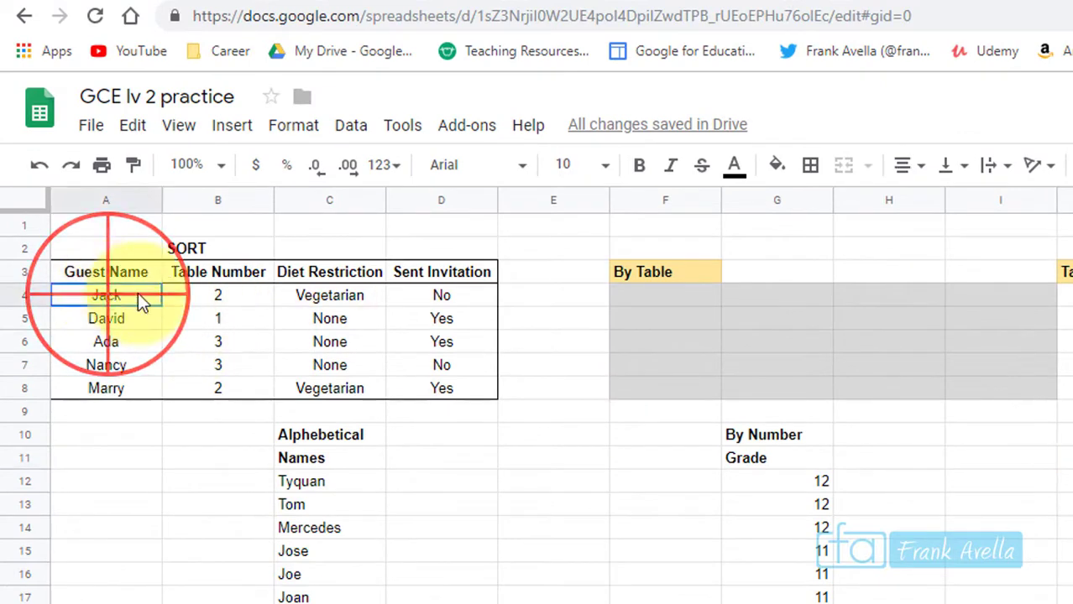
{"action": "left_click_drag", "start_coordinate": [138, 295], "coordinate": [436, 387]}
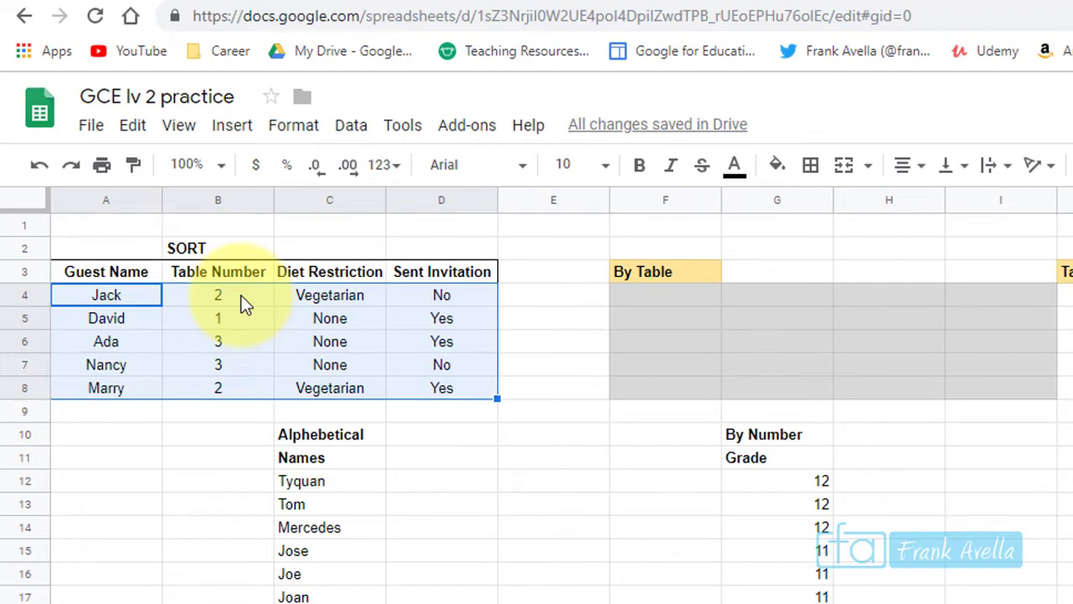
Step: Enter the formula =SORT(A4:D8,B4:B8,"true") in cell F4 under By Table to list the guests by table number
{"action": "left_click", "coordinate": [656, 295]}
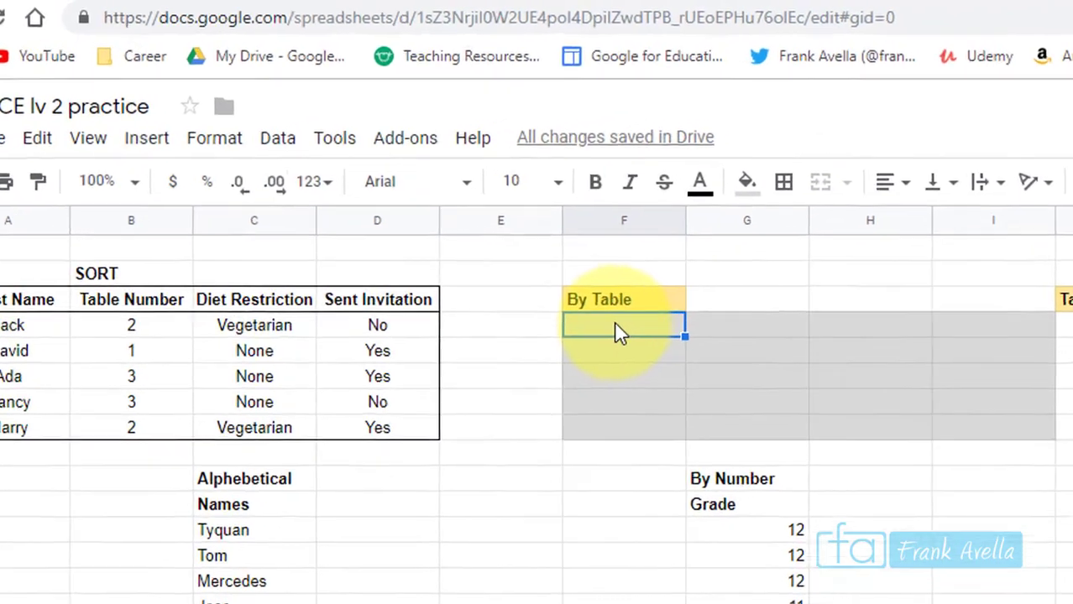
{"action": "type", "text": "=SORT("}
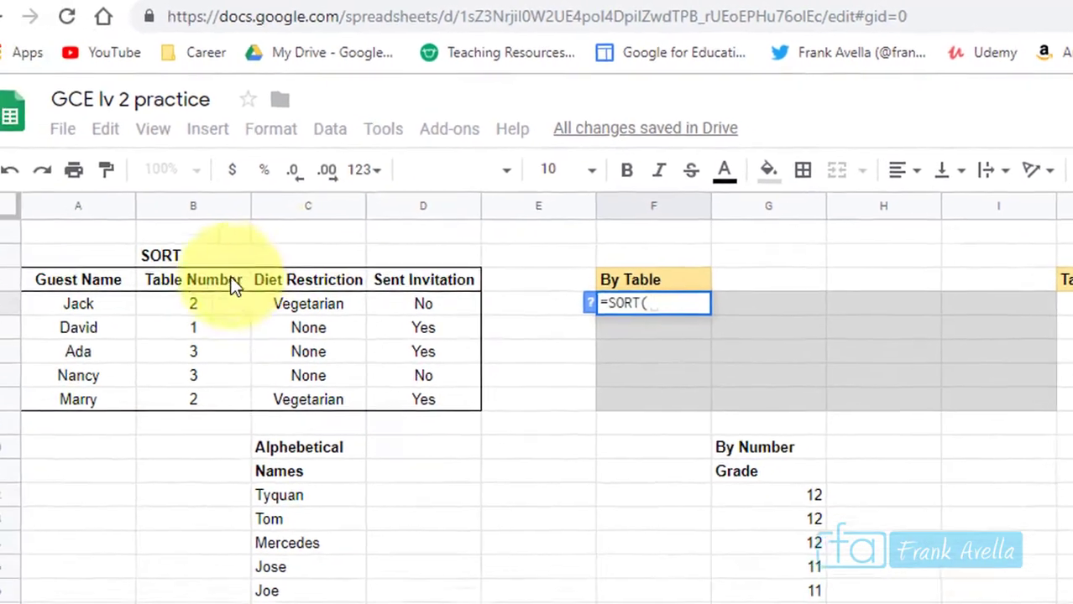
{"action": "left_click", "coordinate": [109, 297]}
{"action": "left_click_drag", "start_coordinate": [109, 299], "coordinate": [442, 387]}
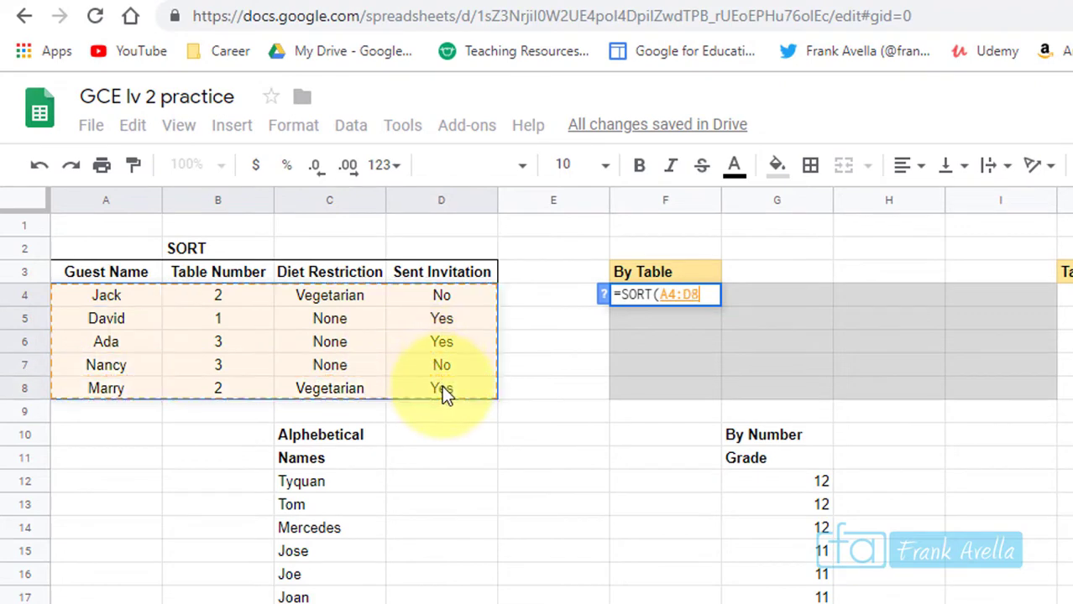
{"action": "type", "text": ","}
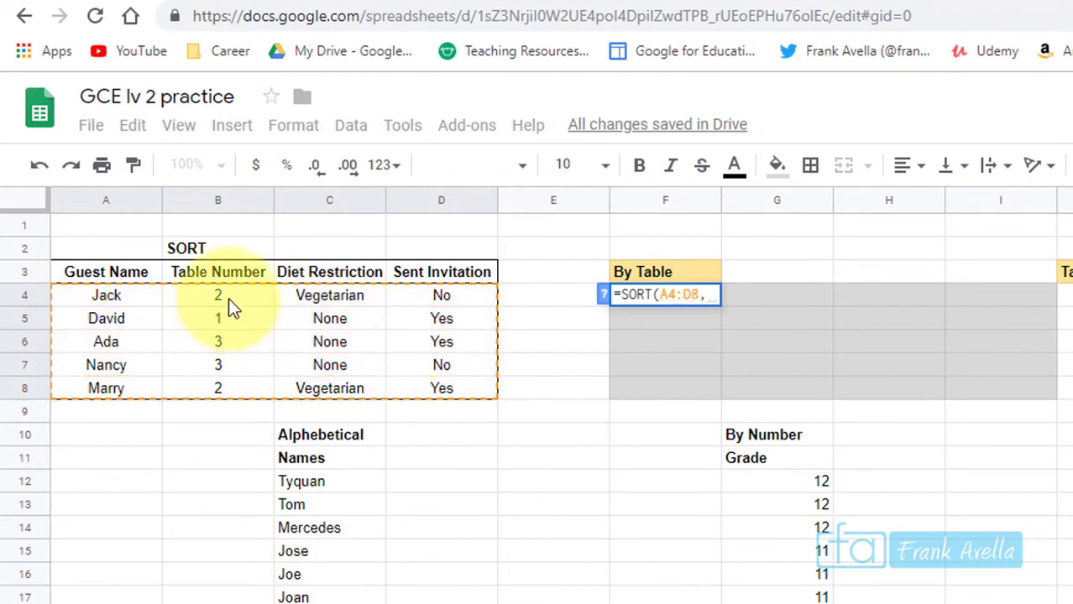
{"action": "left_click_drag", "start_coordinate": [228, 298], "coordinate": [237, 392]}
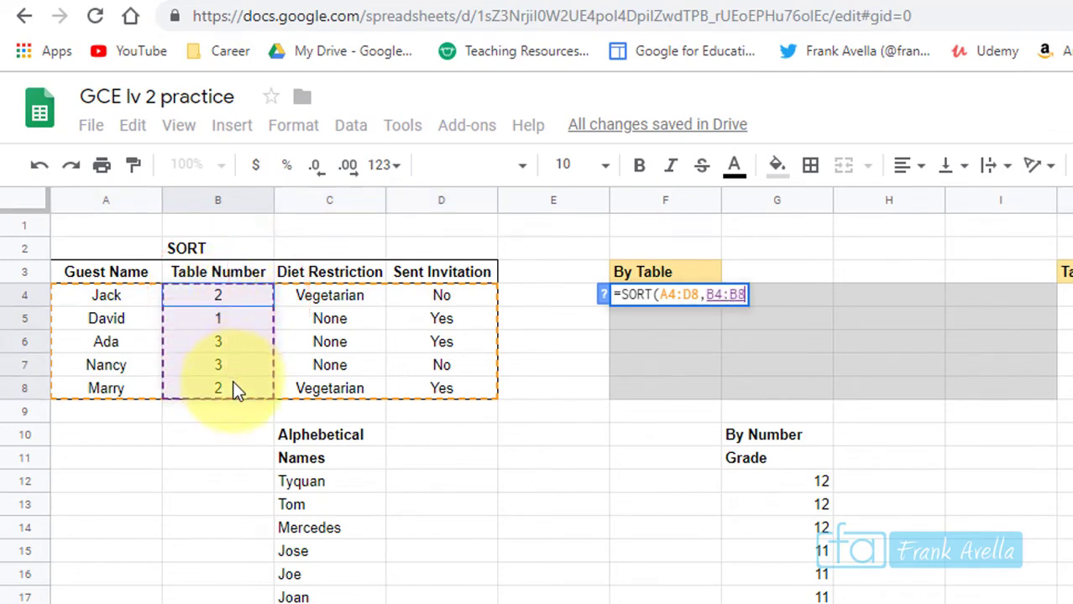
{"action": "type", "text": ","}
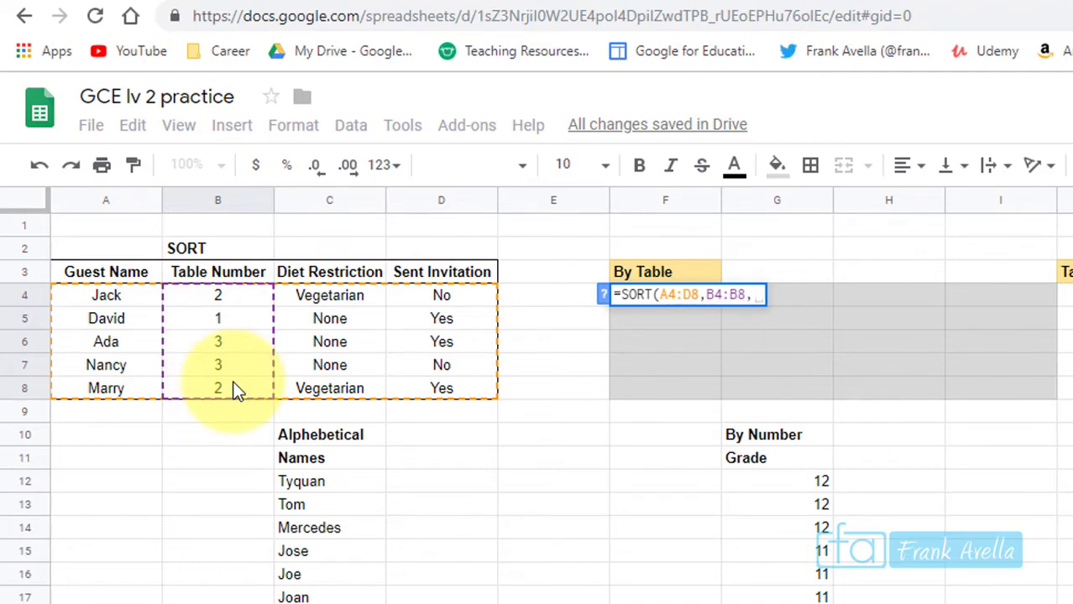
{"action": "type", "text": "\"true"}
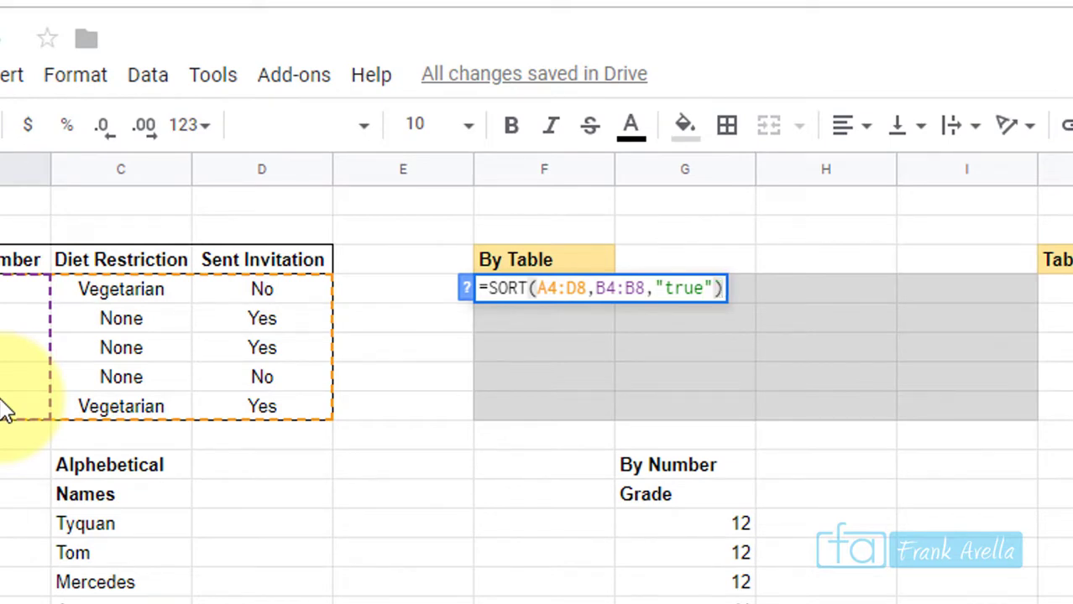
{"action": "key", "text": "Return"}
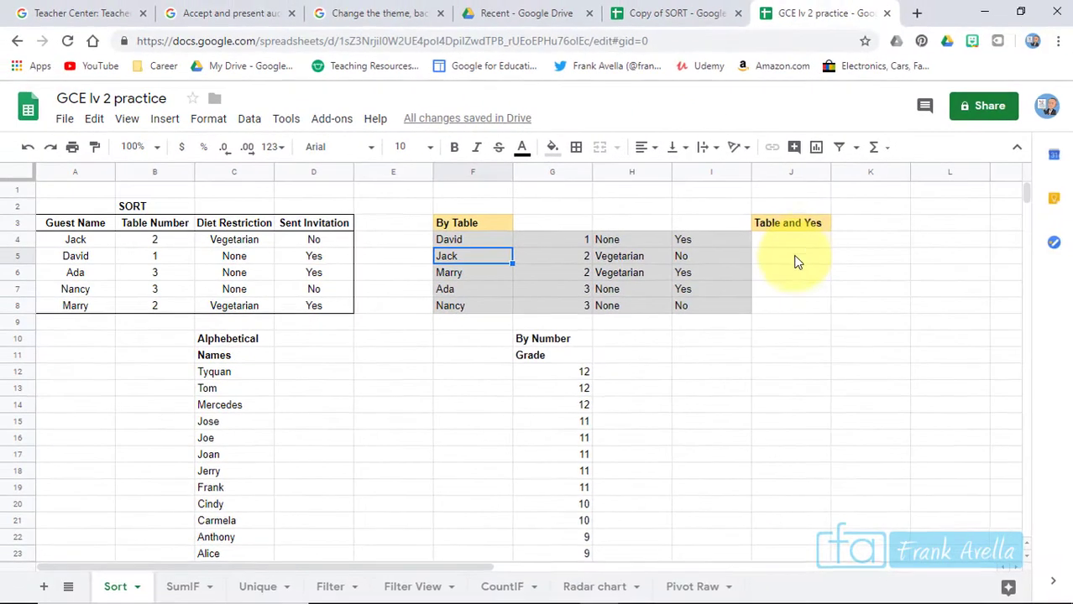
Step: Examine the Table Number and Sent Invitation columns of the guest table as criteria for the Table and Yes sort
{"action": "left_click", "coordinate": [1069, 269]}
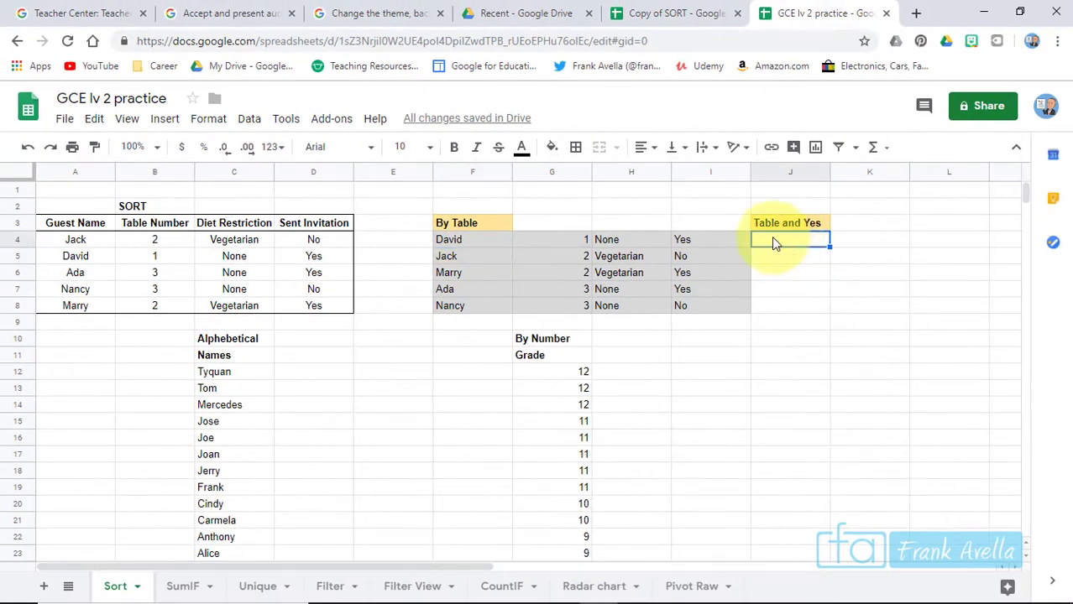
{"action": "left_click", "coordinate": [158, 240]}
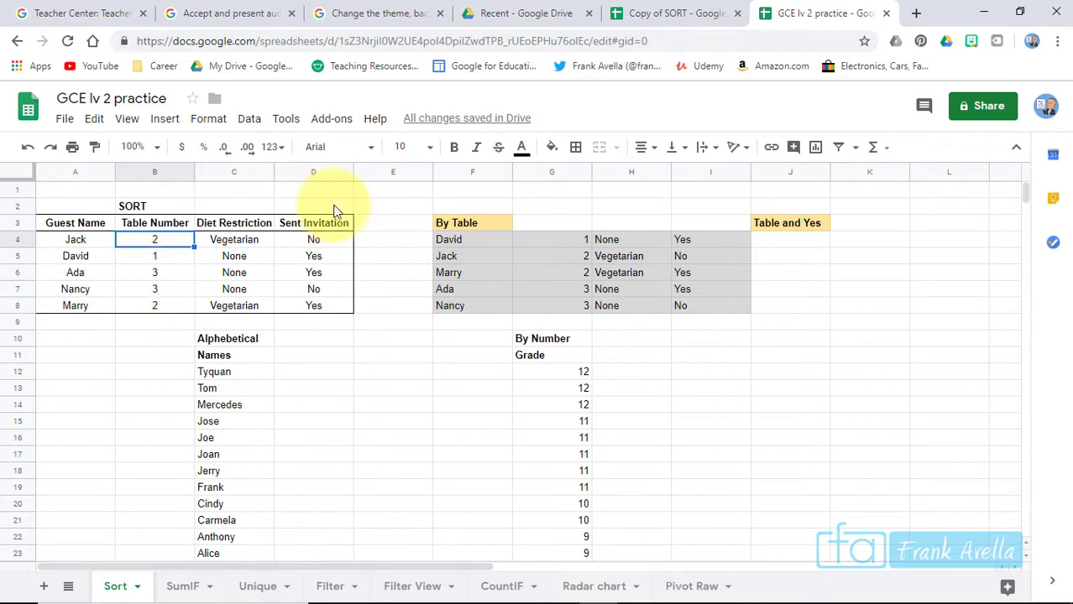
{"action": "left_click", "coordinate": [318, 242]}
{"action": "left_click", "coordinate": [322, 259]}
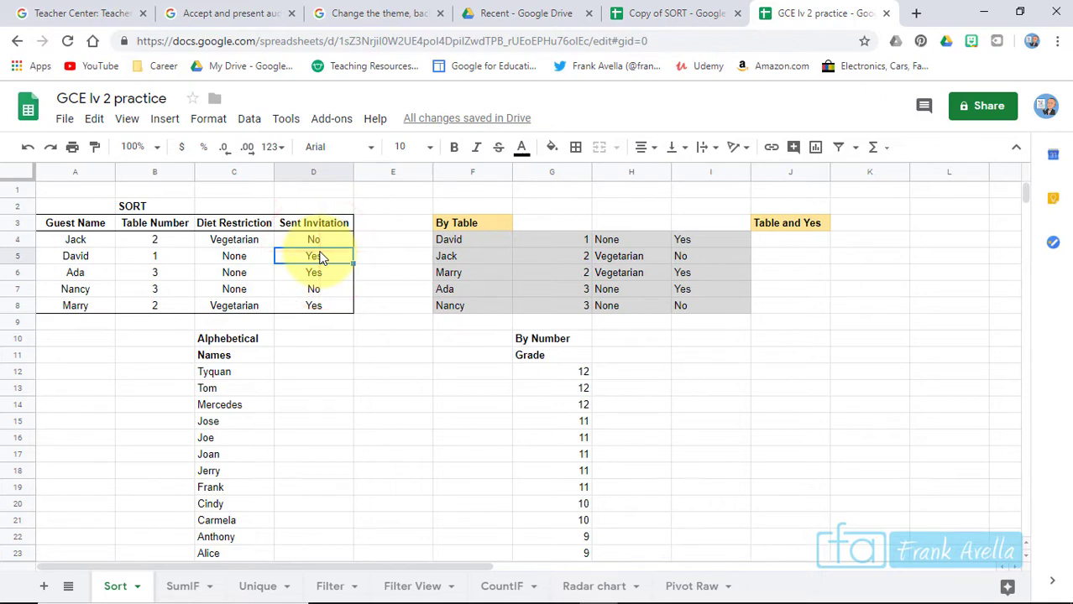
{"action": "left_click", "coordinate": [320, 256]}
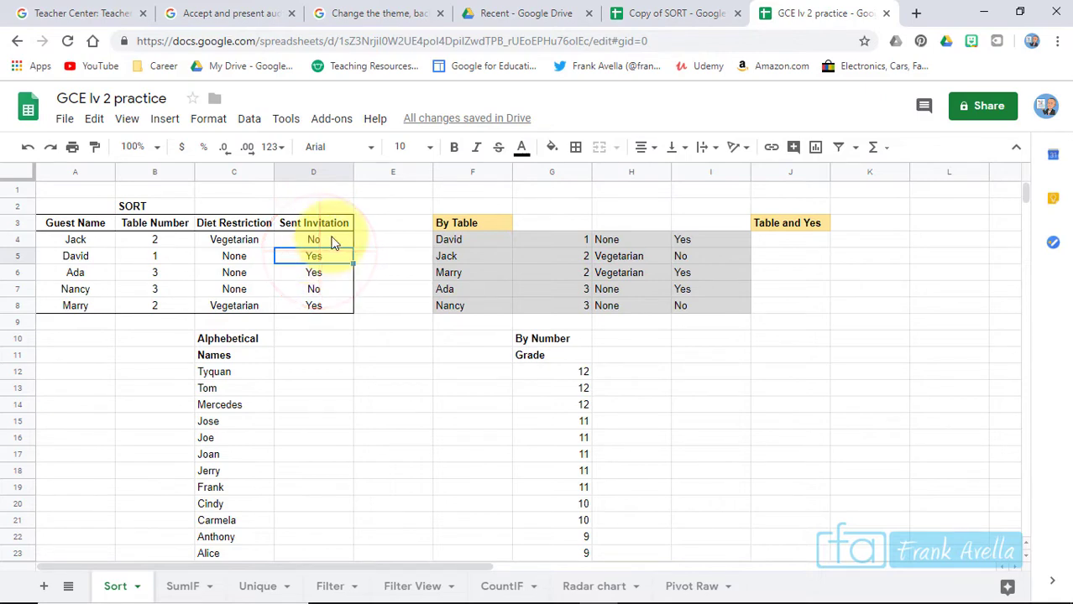
{"action": "left_click", "coordinate": [332, 242]}
{"action": "left_click", "coordinate": [322, 260]}
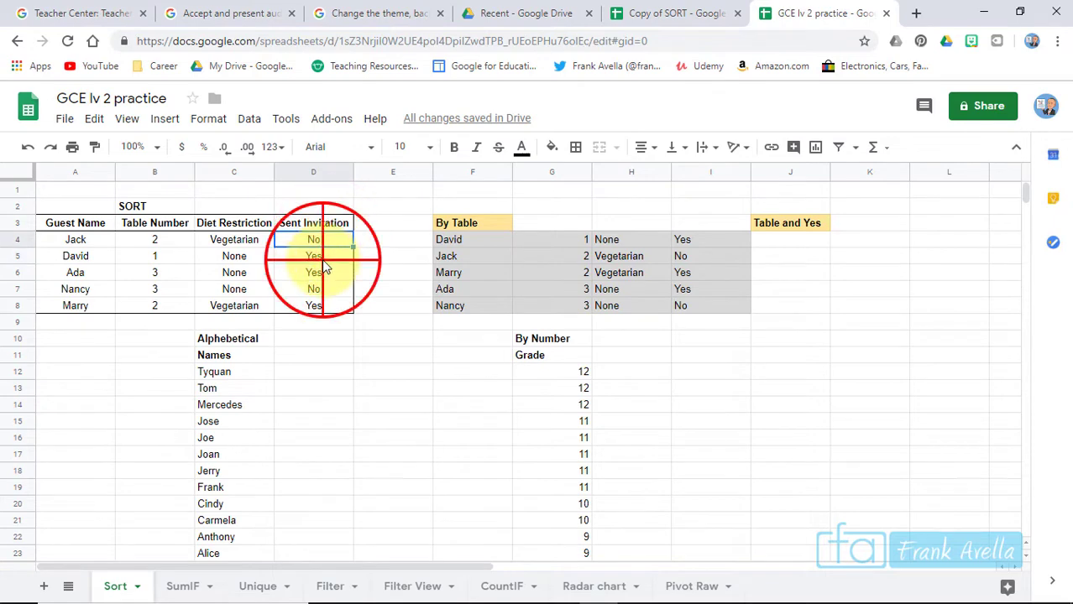
{"action": "left_click", "coordinate": [328, 243]}
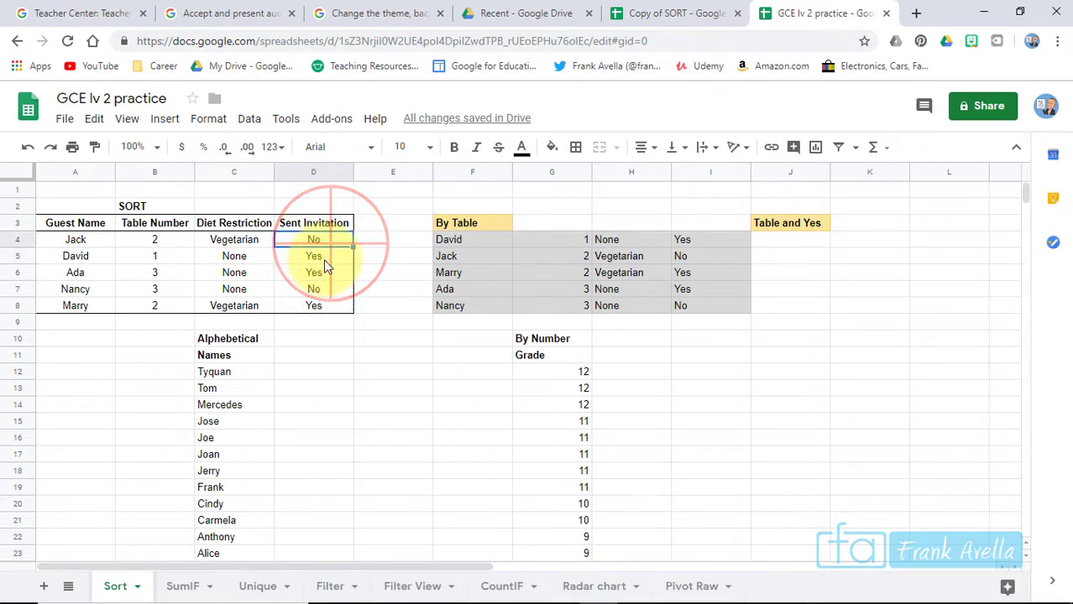
{"action": "left_click", "coordinate": [323, 259]}
Step: Enter the formula =SORT(A4:D8,B4:B8,"true",D4:D8,"false") in cell J4 under Table and Yes to sort guests by table and invitation
{"action": "left_click", "coordinate": [779, 240]}
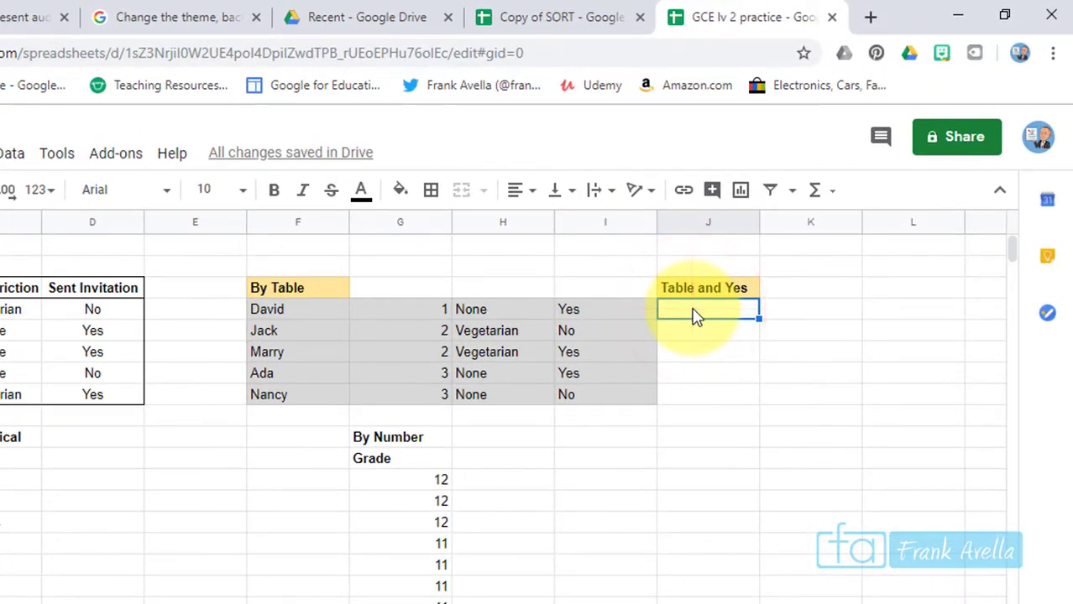
{"action": "type", "text": "=so"}
{"action": "key", "text": "Tab"}
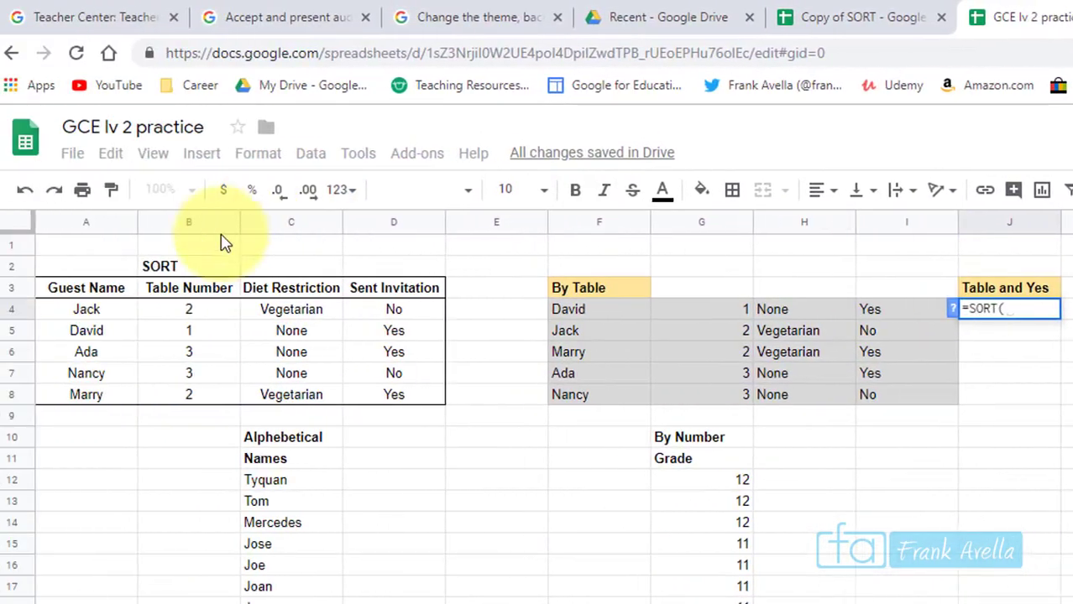
{"action": "left_click_drag", "start_coordinate": [86, 310], "coordinate": [399, 397]}
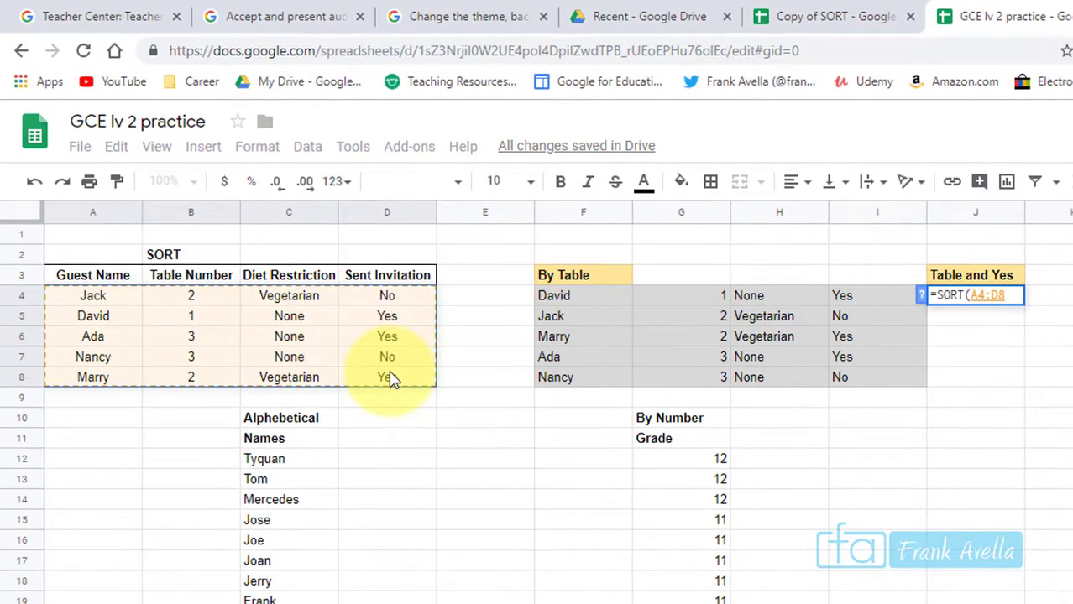
{"action": "type", "text": ","}
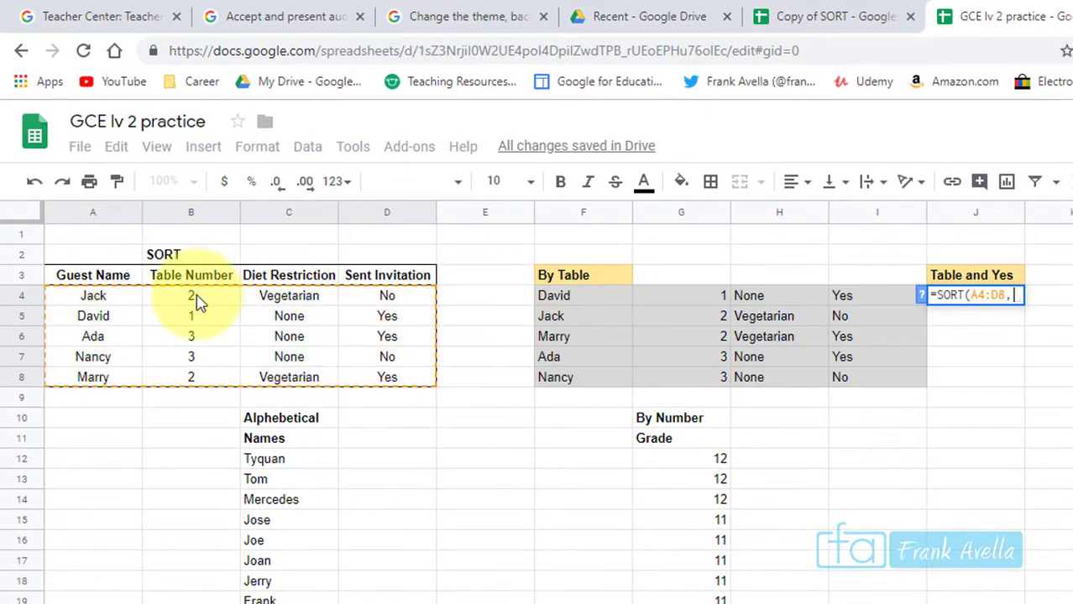
{"action": "left_click", "coordinate": [196, 299]}
{"action": "left_click_drag", "start_coordinate": [199, 304], "coordinate": [201, 381]}
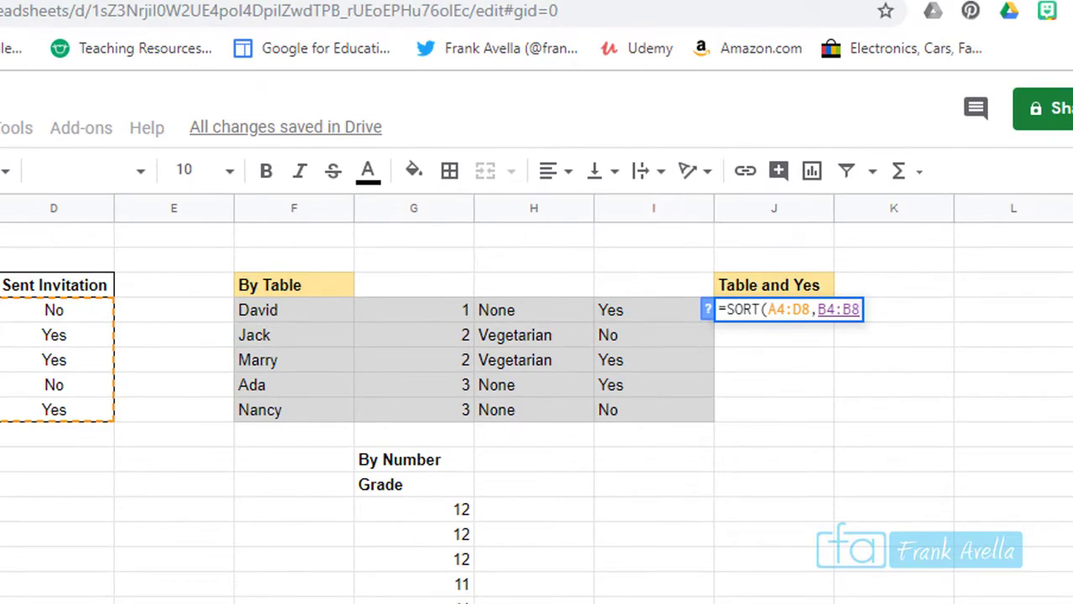
{"action": "type", "text": ",\"tru"}
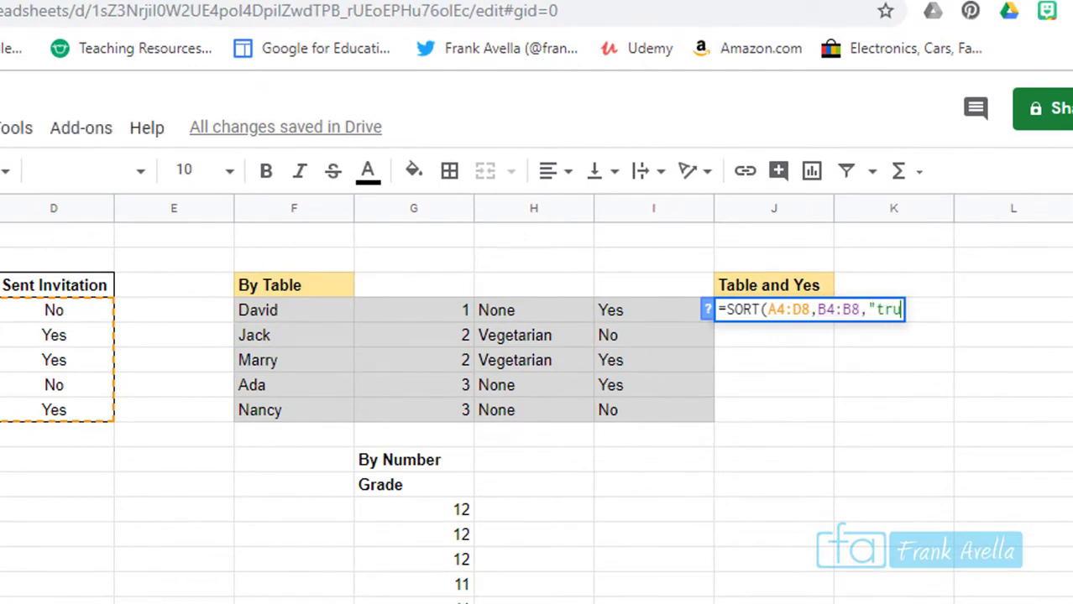
{"action": "type", "text": "e\""}
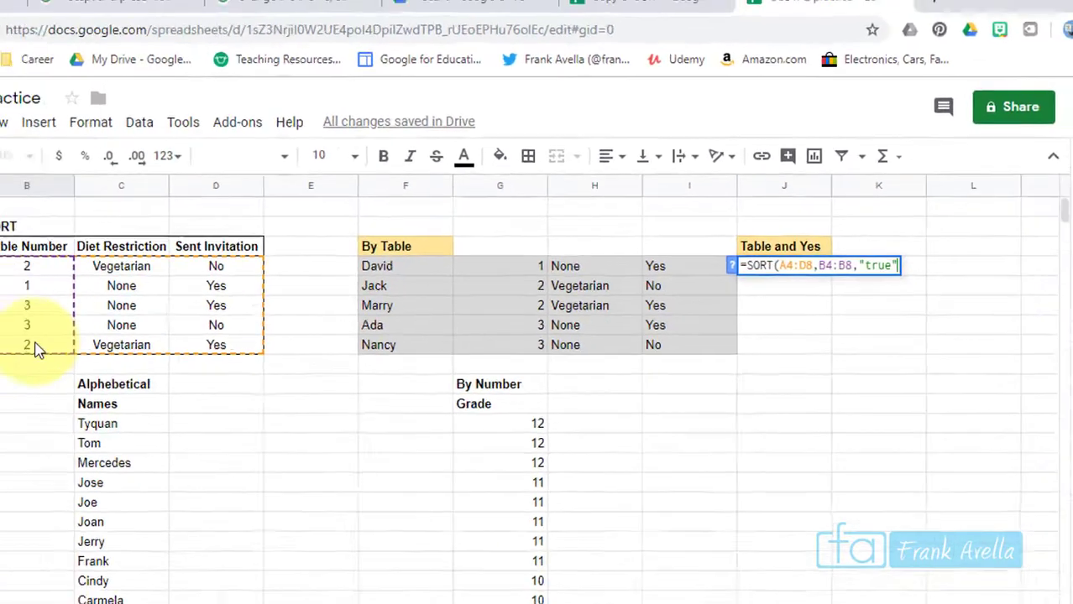
{"action": "type", "text": ","}
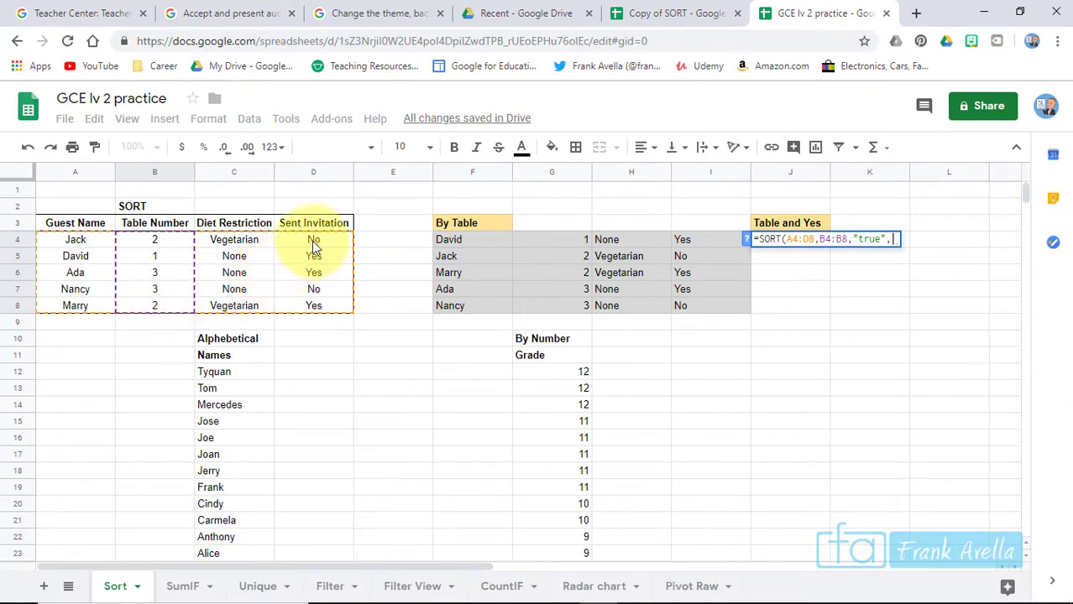
{"action": "left_click_drag", "start_coordinate": [313, 245], "coordinate": [314, 305]}
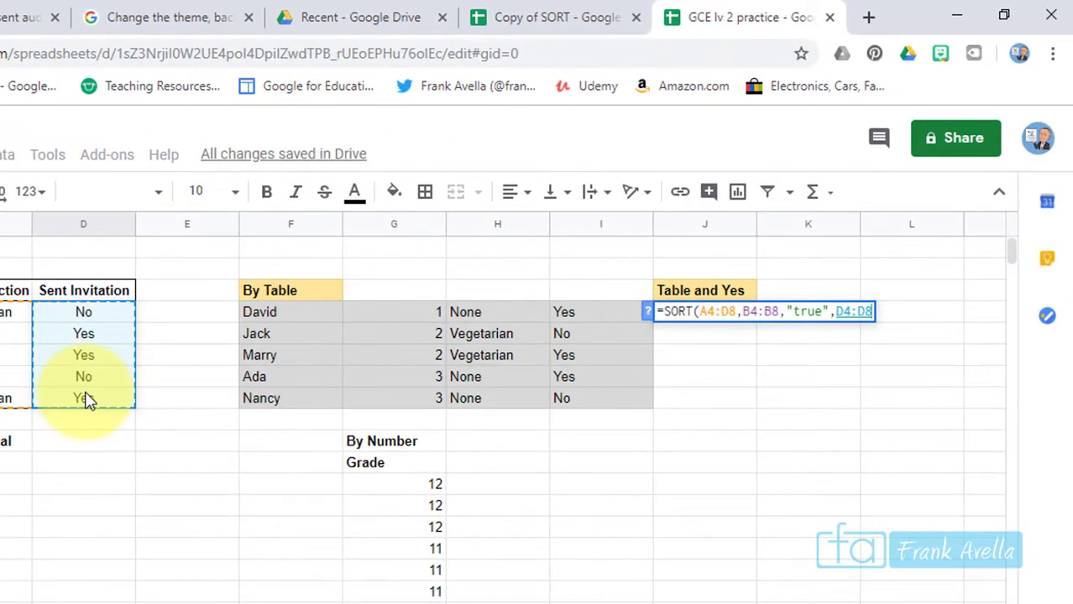
{"action": "type", "text": ","}
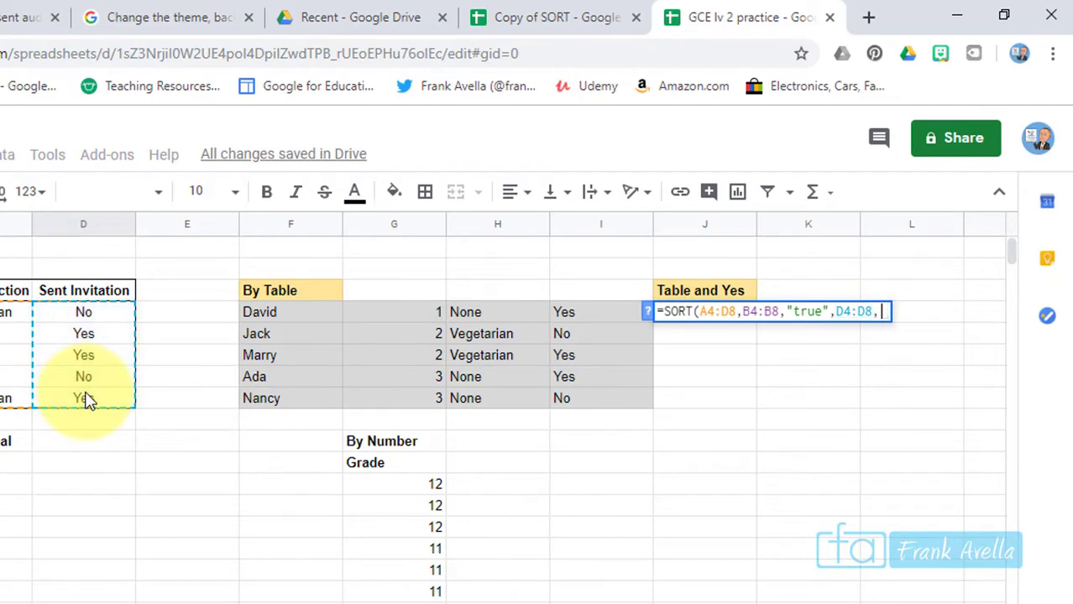
{"action": "type", "text": "\"false\""}
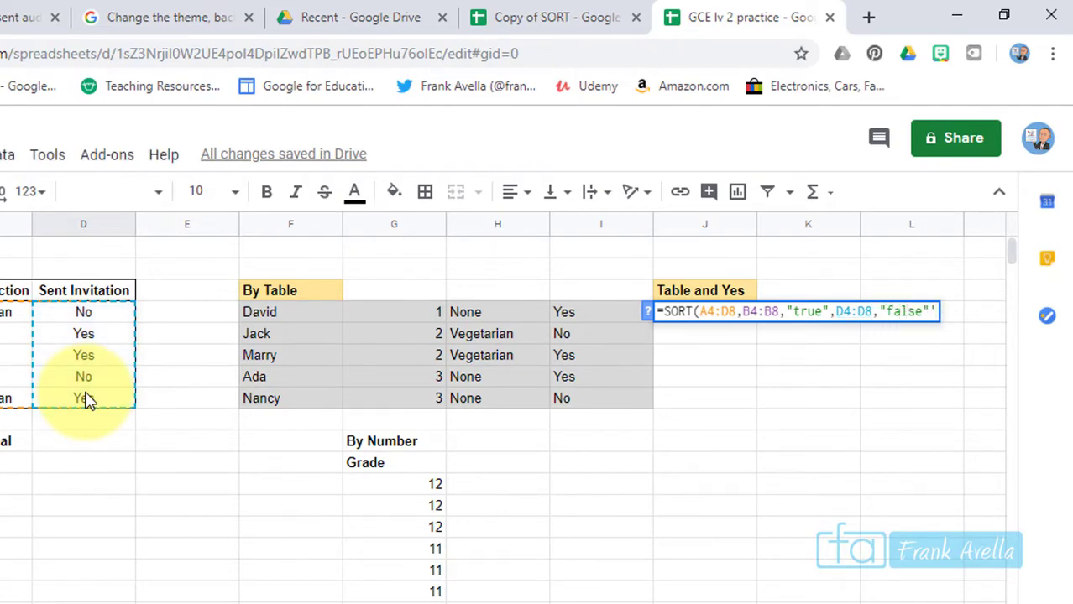
{"action": "type", "text": "false\""}
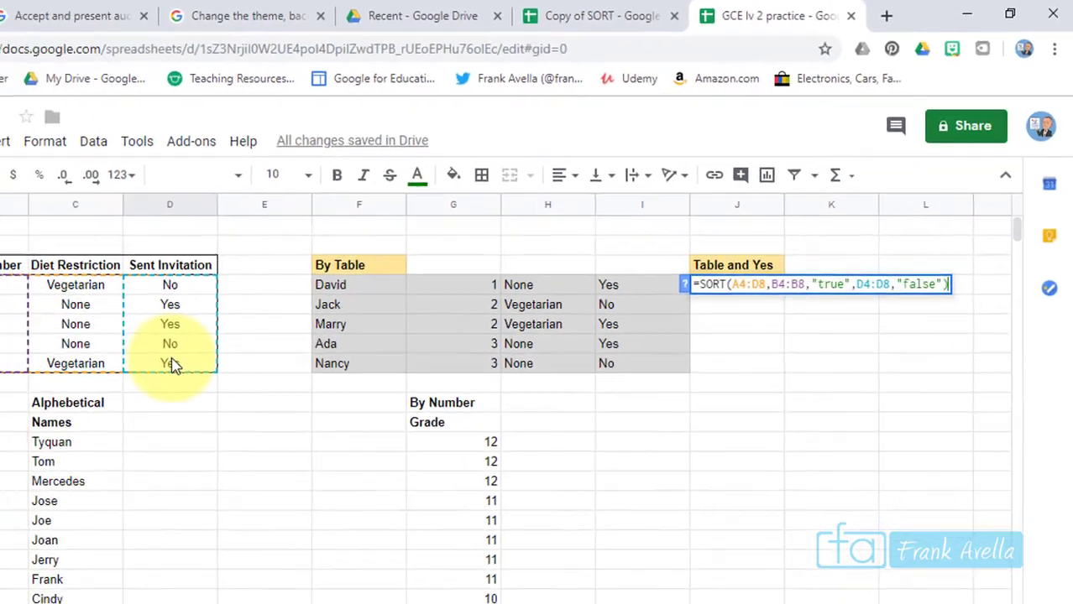
{"action": "key", "text": "Return"}
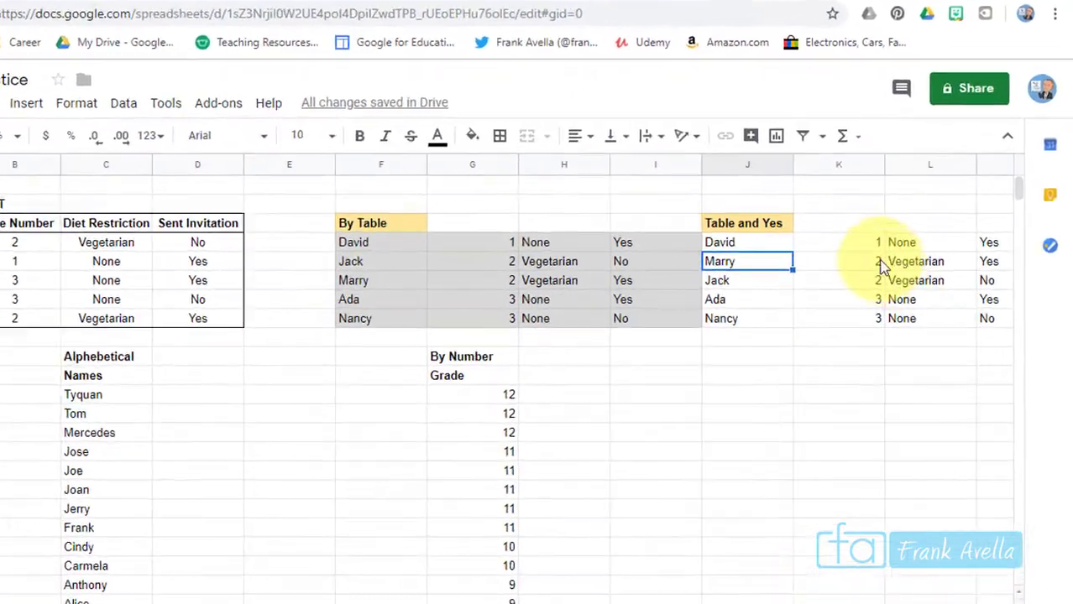
Step: Label the sort order above the Table and Yes results with true in cell K3 and false in cell M3
{"action": "left_click", "coordinate": [880, 246]}
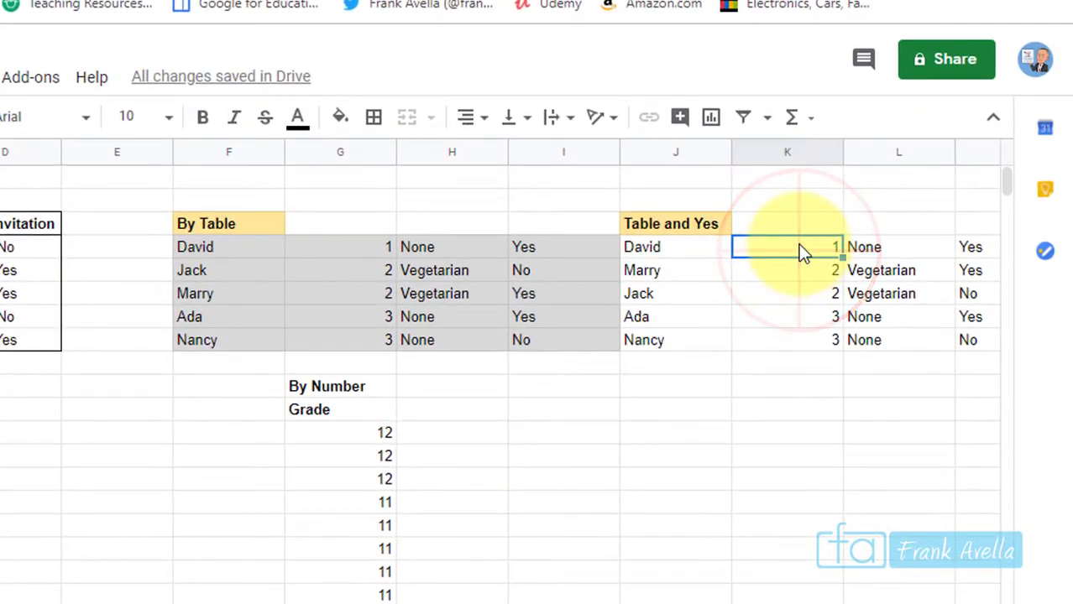
{"action": "left_click", "coordinate": [806, 228]}
{"action": "type", "text": "true"}
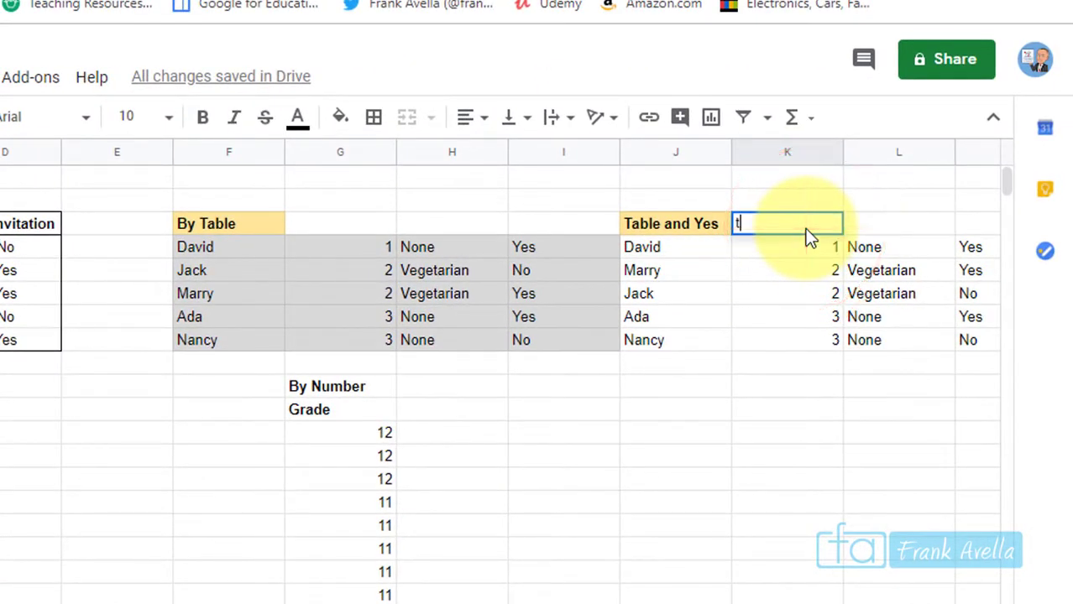
{"action": "left_click", "coordinate": [807, 249]}
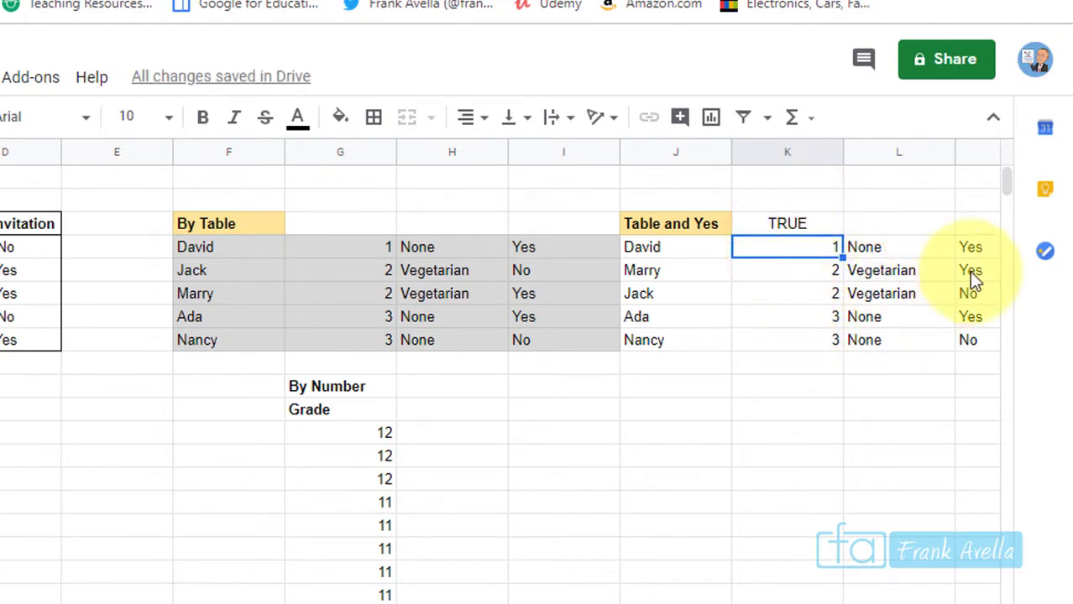
{"action": "left_click", "coordinate": [981, 246]}
{"action": "left_click", "coordinate": [981, 228]}
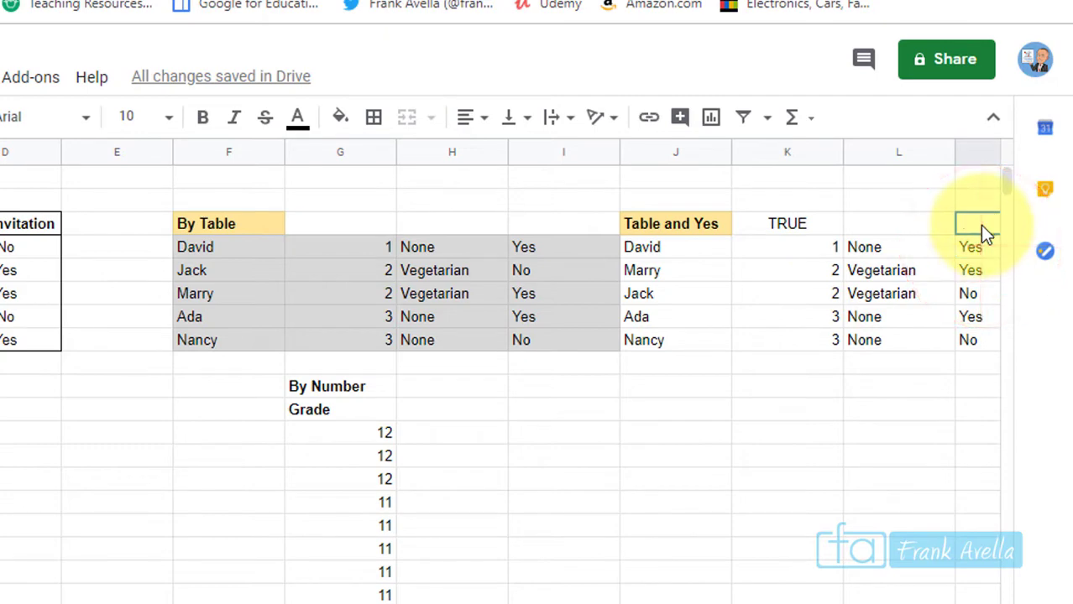
{"action": "type", "text": "false"}
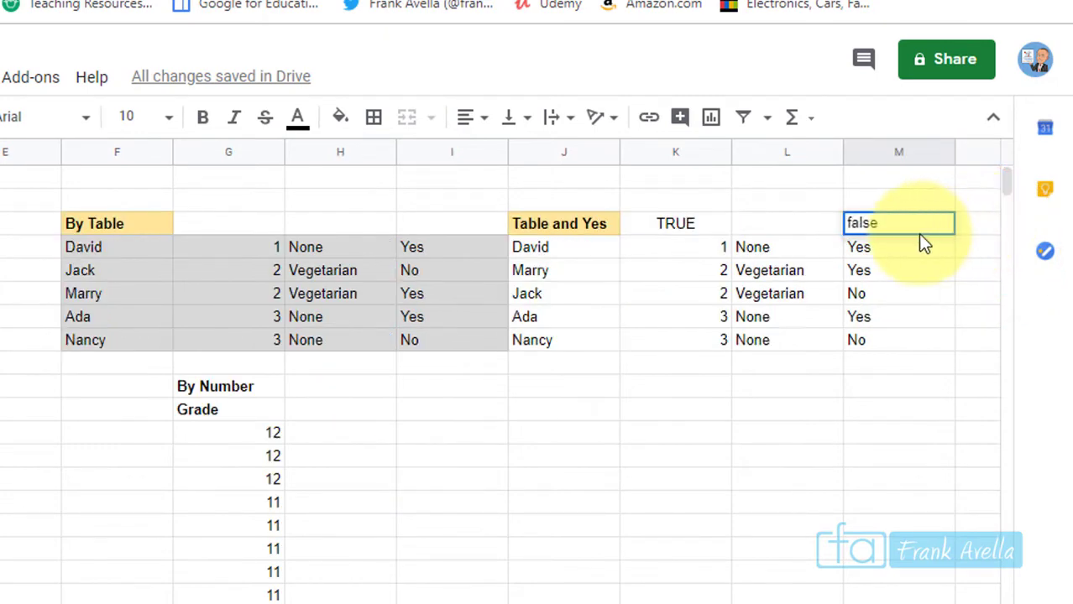
{"action": "left_click", "coordinate": [894, 249]}
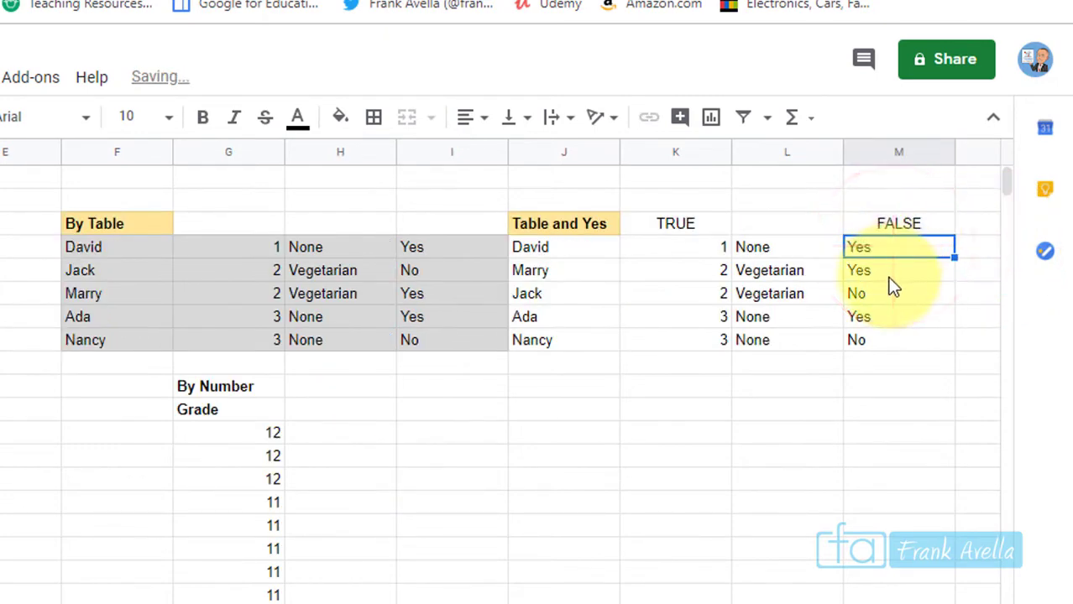
Step: Examine how the table number and invitation columns of the Table and Yes results follow the sort orders labelled above them
{"action": "left_click", "coordinate": [893, 284]}
{"action": "left_click", "coordinate": [882, 294]}
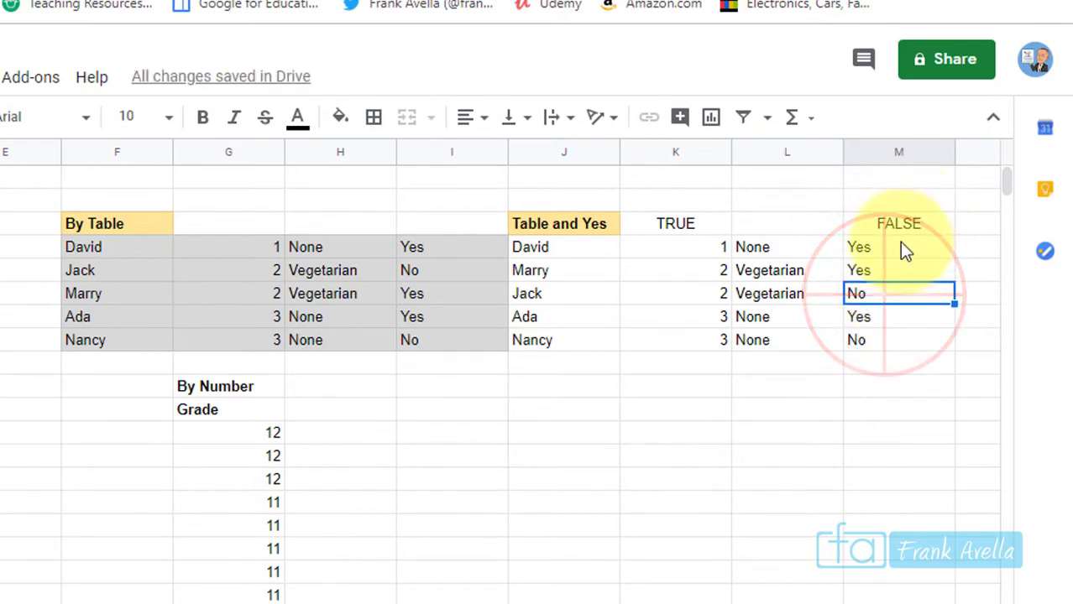
{"action": "left_click", "coordinate": [903, 249]}
{"action": "left_click", "coordinate": [901, 273]}
{"action": "left_click", "coordinate": [712, 253]}
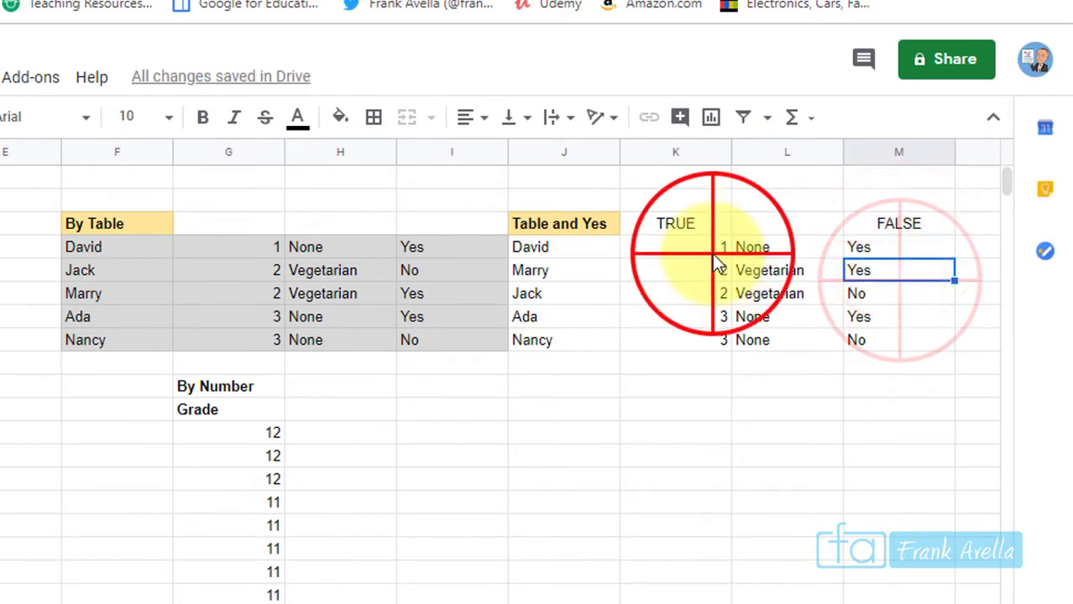
{"action": "left_click", "coordinate": [712, 269]}
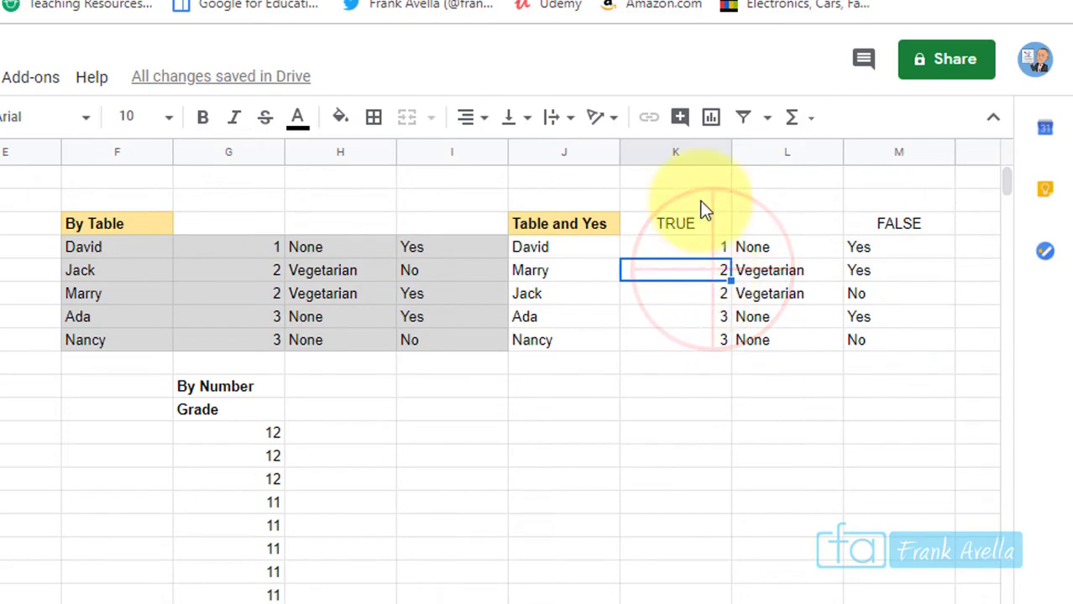
{"action": "left_click", "coordinate": [688, 225]}
{"action": "left_click", "coordinate": [881, 225]}
{"action": "left_click", "coordinate": [903, 316]}
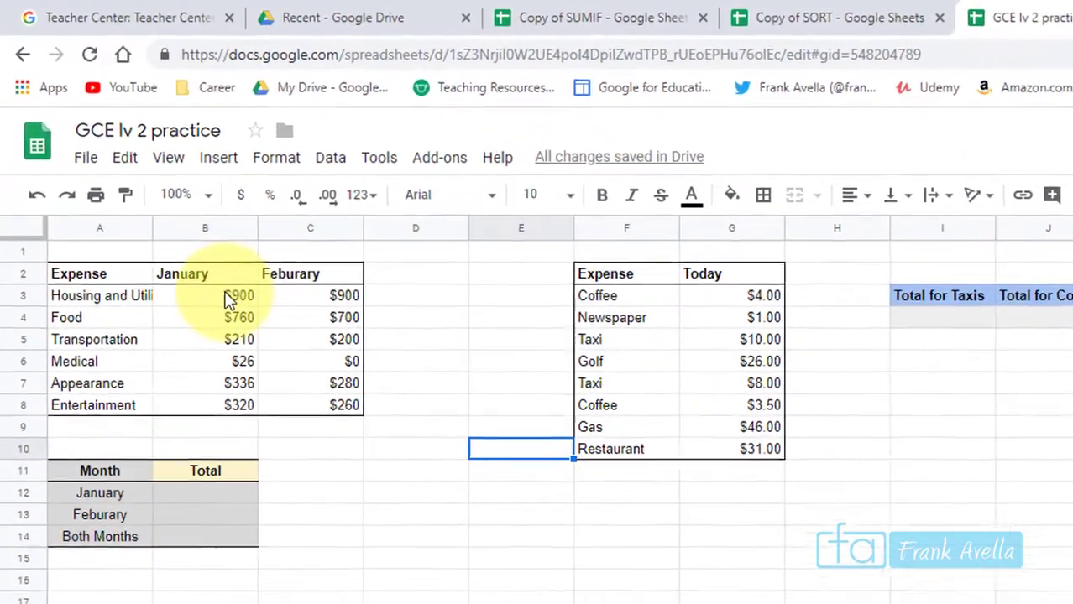
Step: Total the January expenses in cell B12 with the formula =SUM(B3:B8)
{"action": "left_click", "coordinate": [81, 509]}
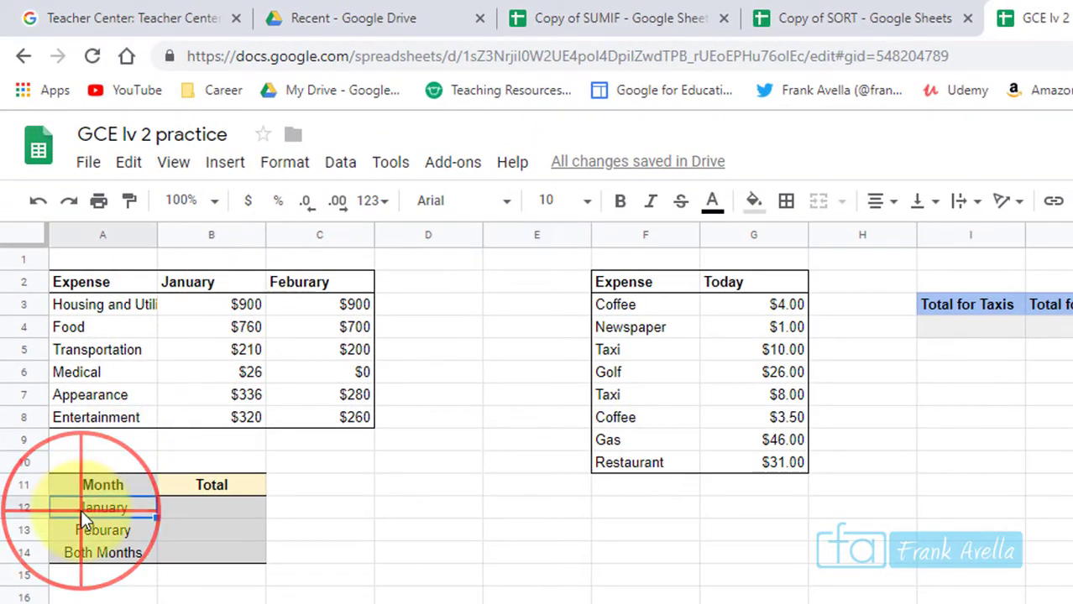
{"action": "left_click", "coordinate": [214, 511]}
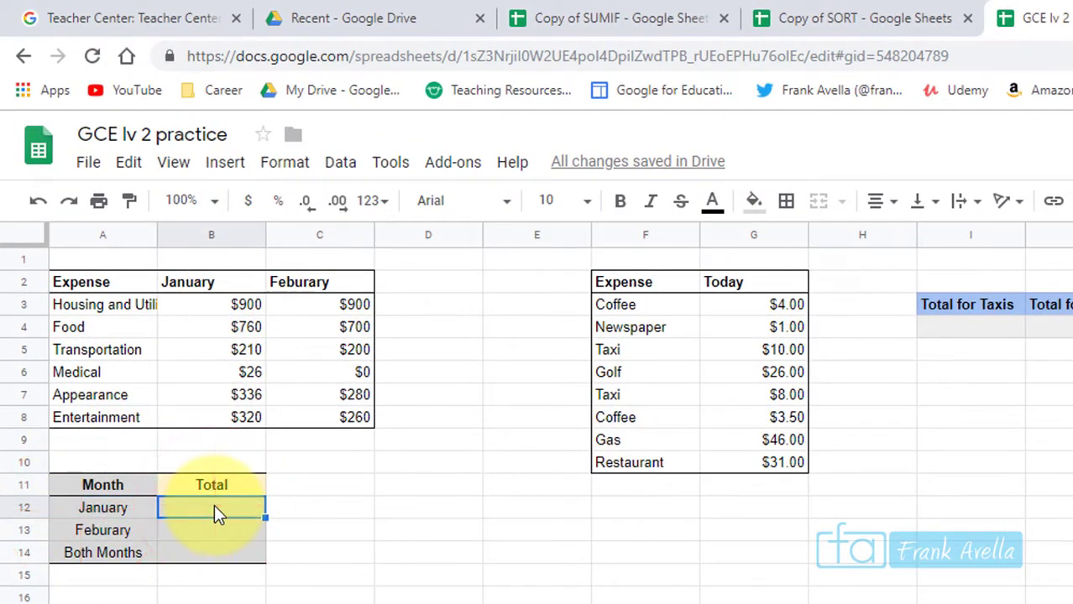
{"action": "type", "text": "="}
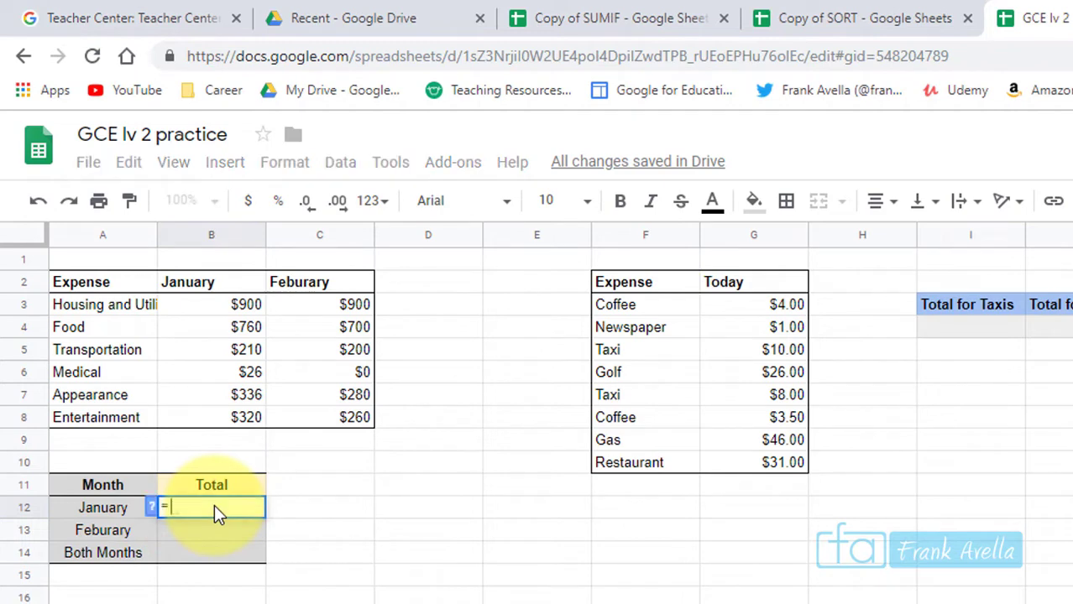
{"action": "type", "text": "sum("}
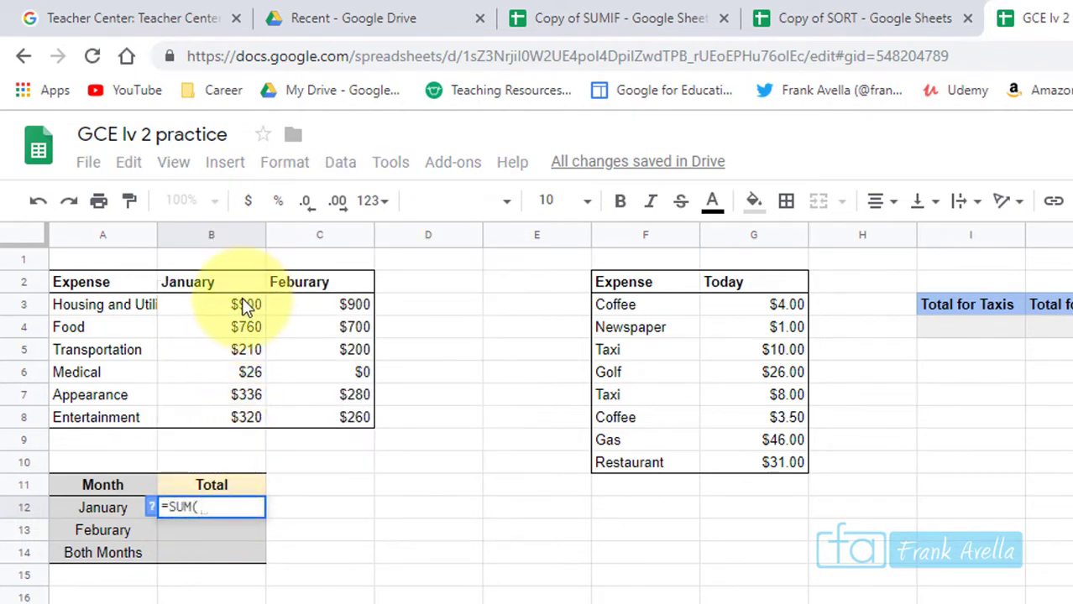
{"action": "left_click_drag", "start_coordinate": [243, 307], "coordinate": [240, 417]}
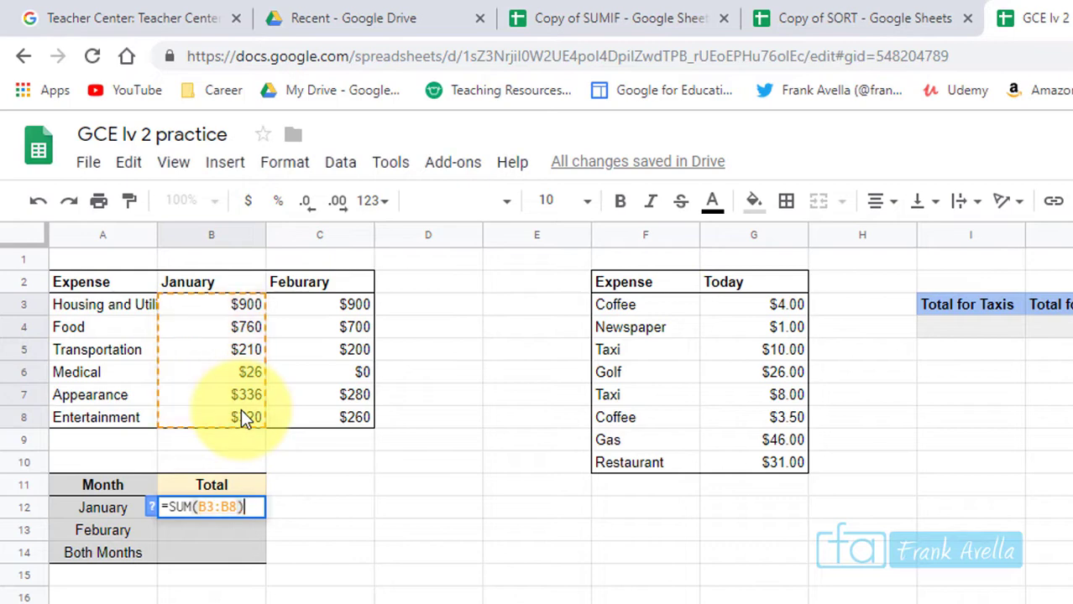
{"action": "type", "text": ")"}
{"action": "key", "text": "Return"}
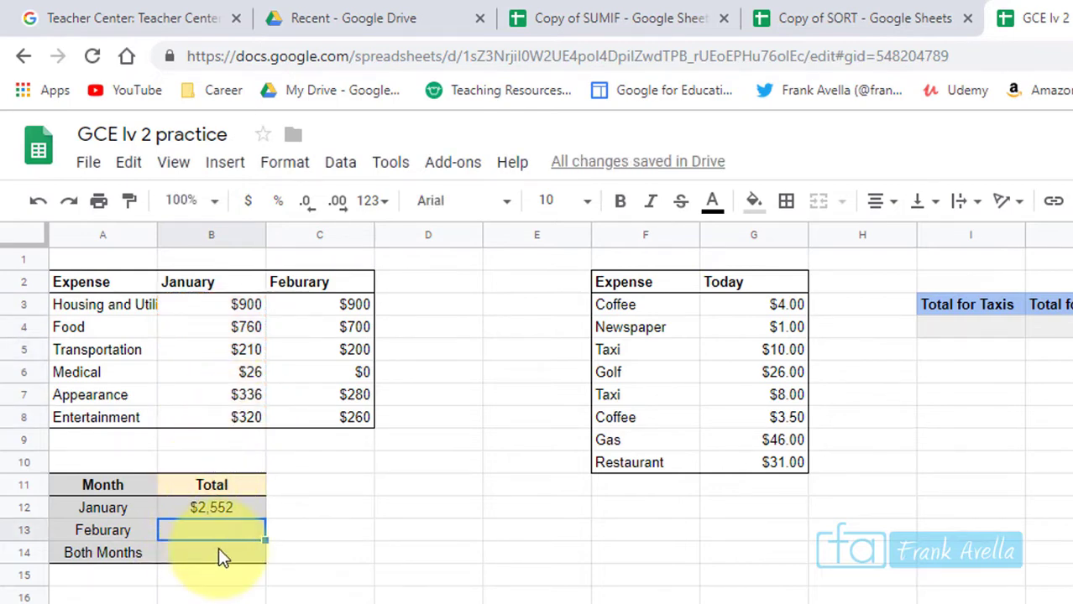
Step: Total the Feburary expenses in cell B13 with the formula =SUM(C3:C8)
{"action": "type", "text": "=sum"}
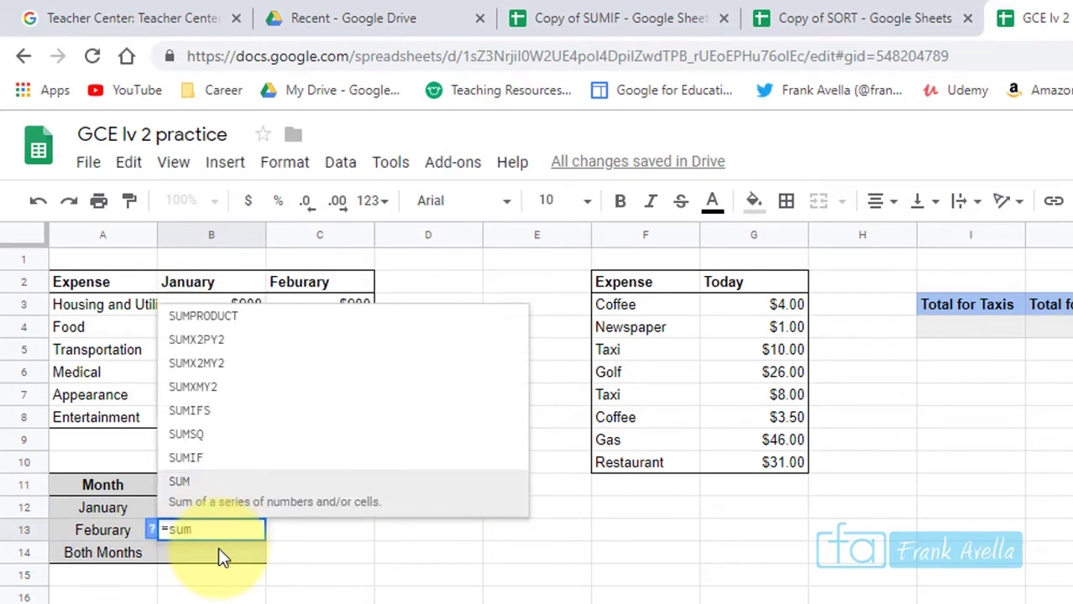
{"action": "key", "text": "Tab"}
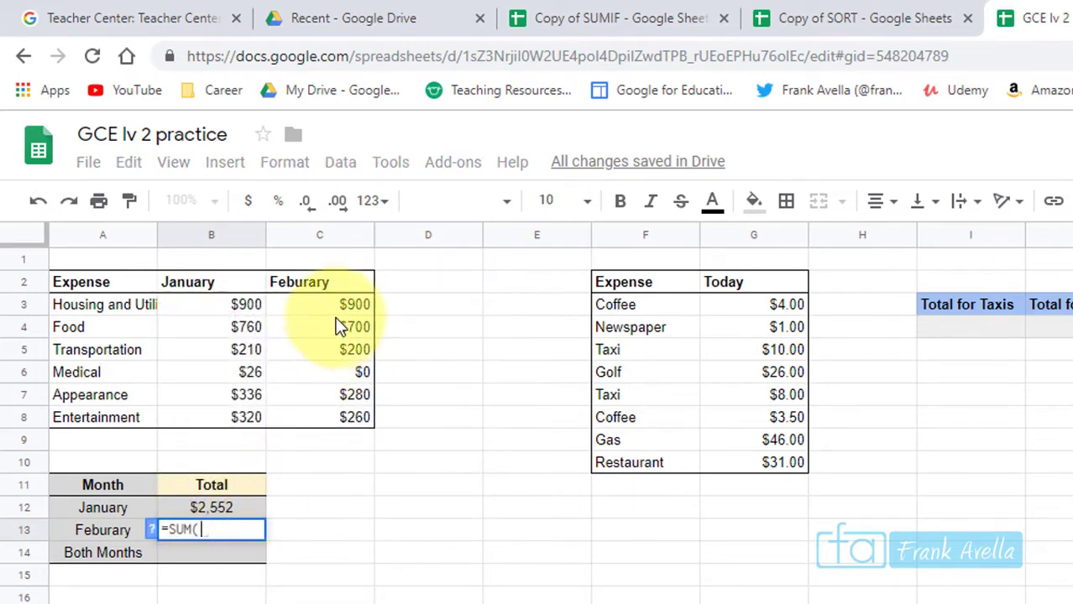
{"action": "left_click_drag", "start_coordinate": [345, 305], "coordinate": [349, 417]}
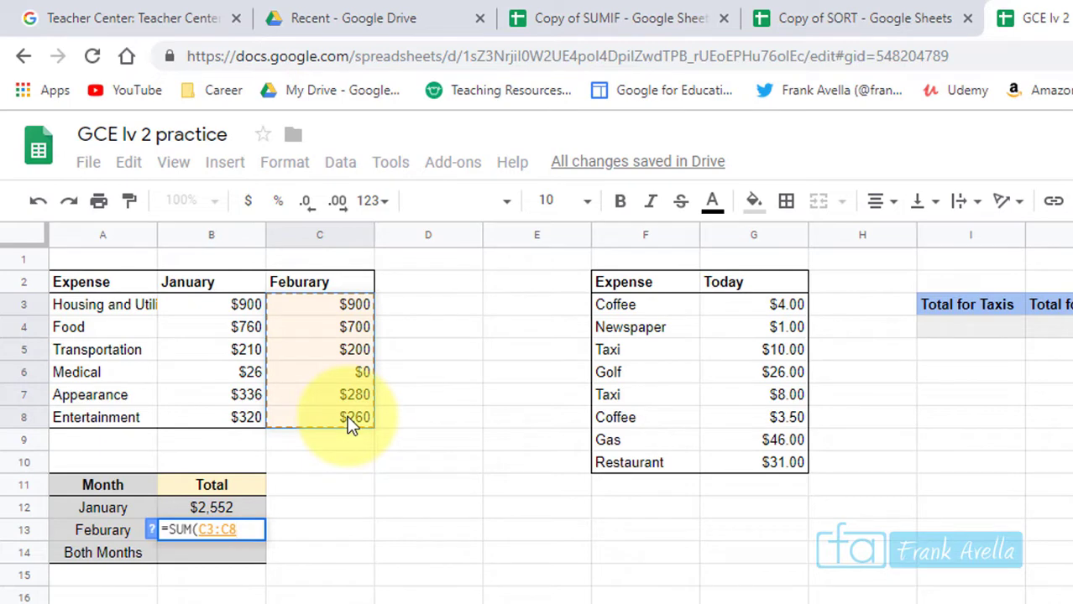
{"action": "key", "text": "Return"}
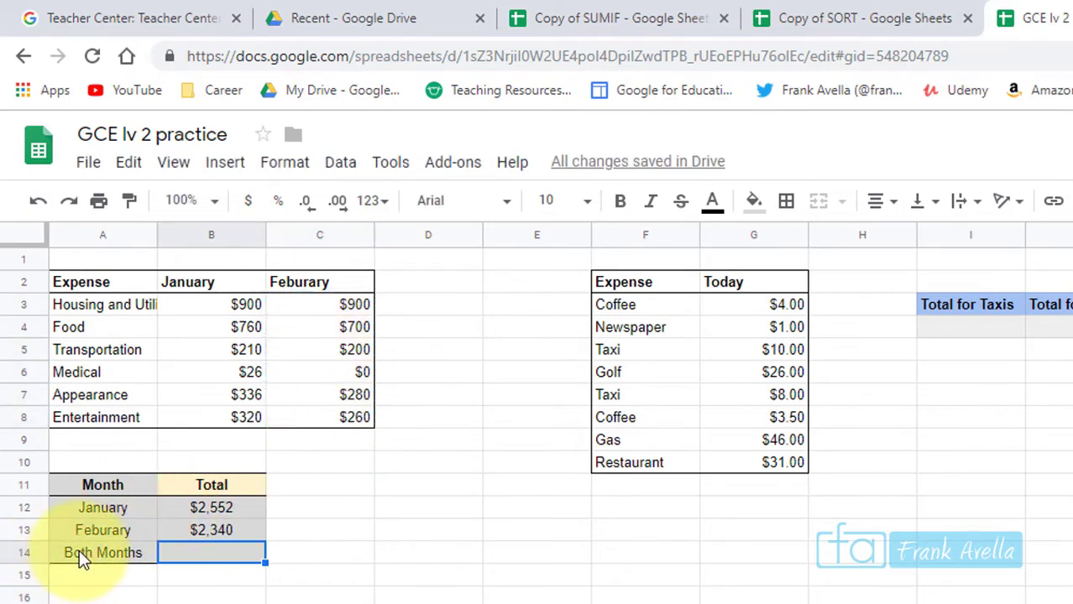
Step: Total the expenses of both months in cell B14 with the formula =SUM(B3:C8)
{"action": "type", "text": "="}
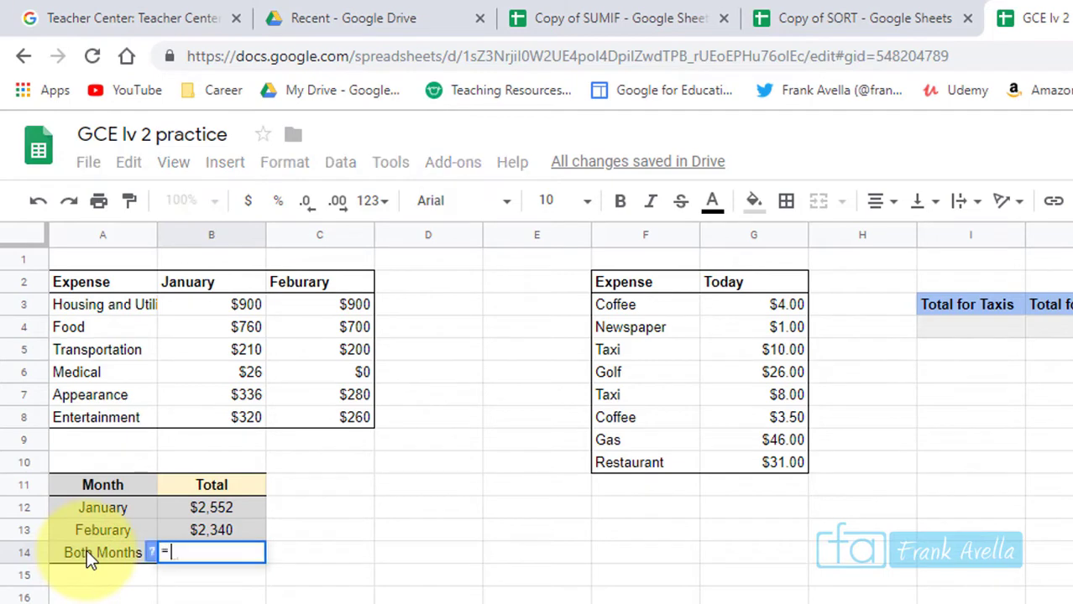
{"action": "type", "text": "sum"}
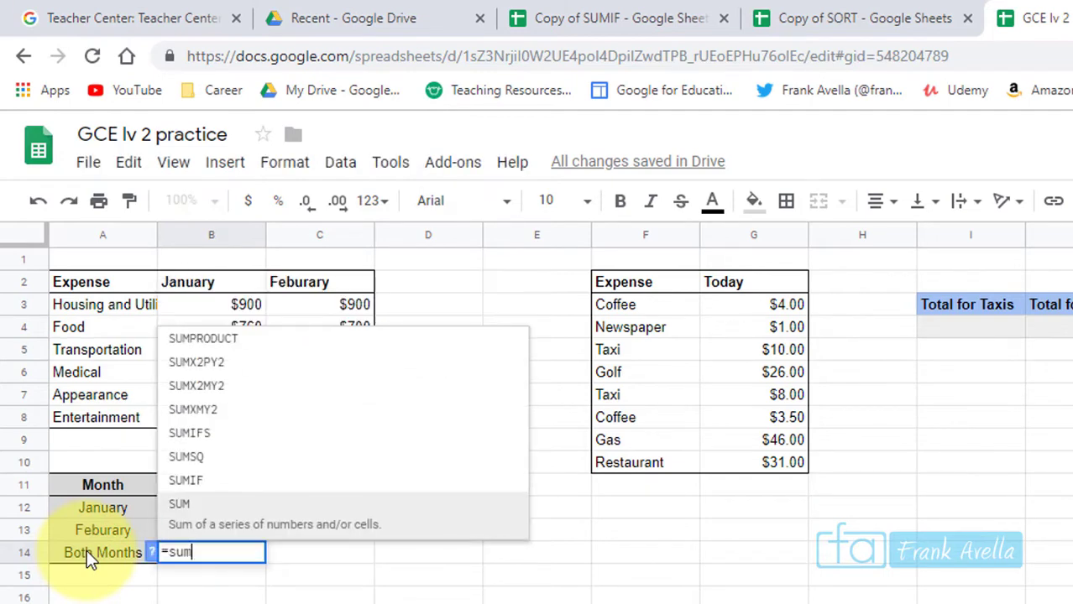
{"action": "left_click", "coordinate": [251, 524]}
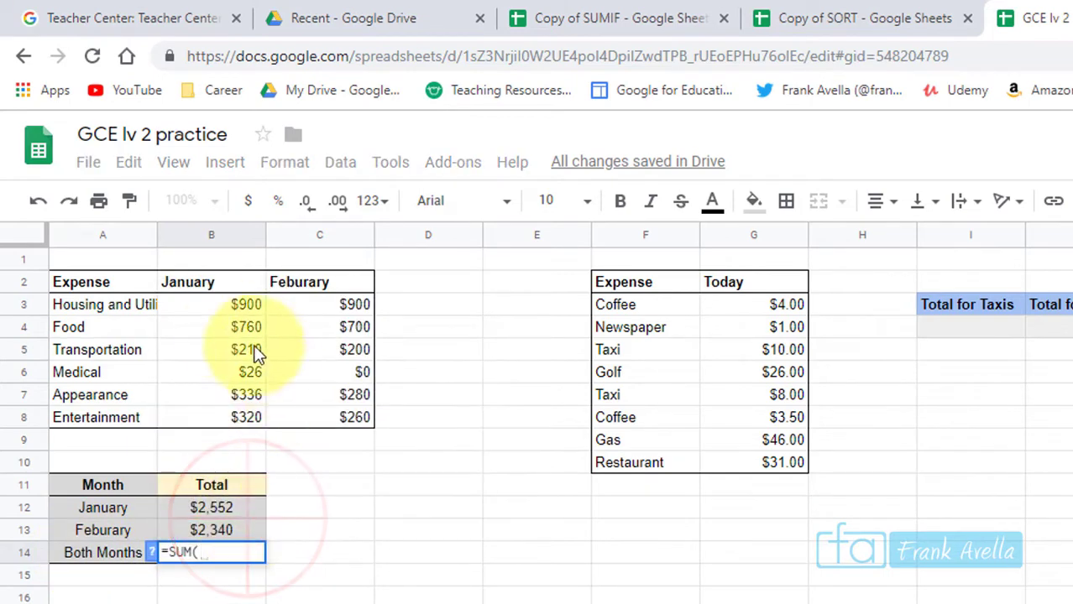
{"action": "left_click_drag", "start_coordinate": [214, 308], "coordinate": [319, 415]}
{"action": "key", "text": "Return"}
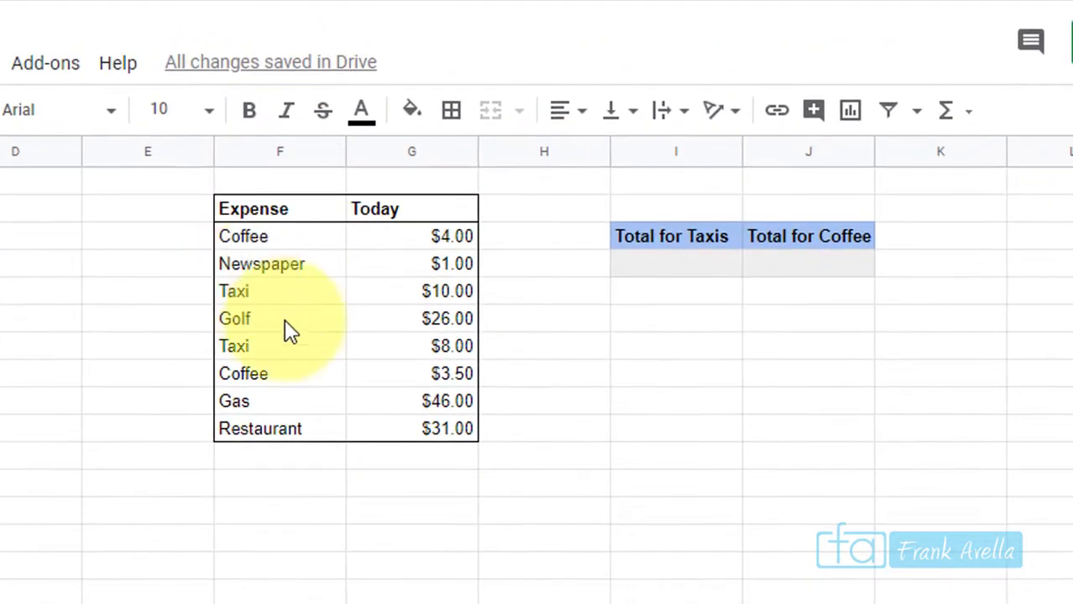
Step: Examine the Expense and Today columns of the daily expense table, looking for expense types that occur more than once
{"action": "left_click", "coordinate": [277, 213]}
{"action": "left_click", "coordinate": [378, 222]}
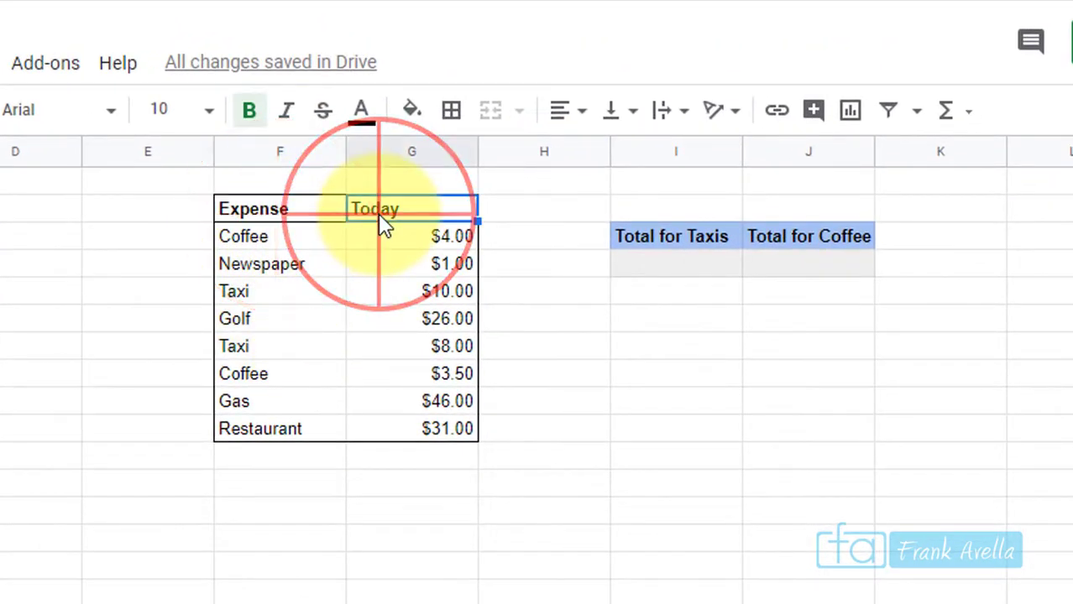
{"action": "left_click", "coordinate": [269, 238]}
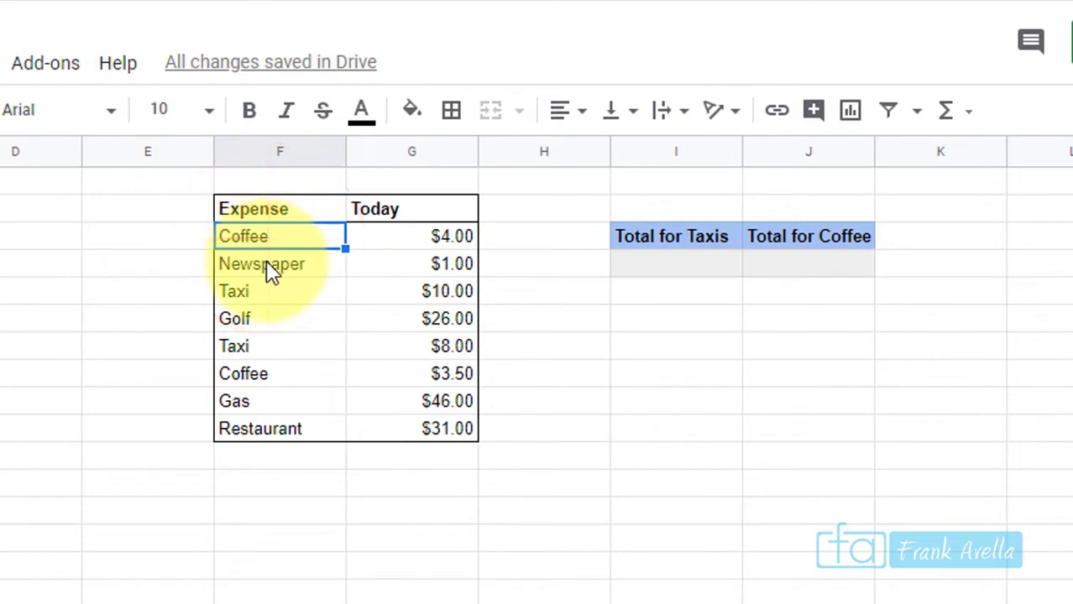
{"action": "left_click", "coordinate": [265, 266]}
{"action": "left_click", "coordinate": [262, 289]}
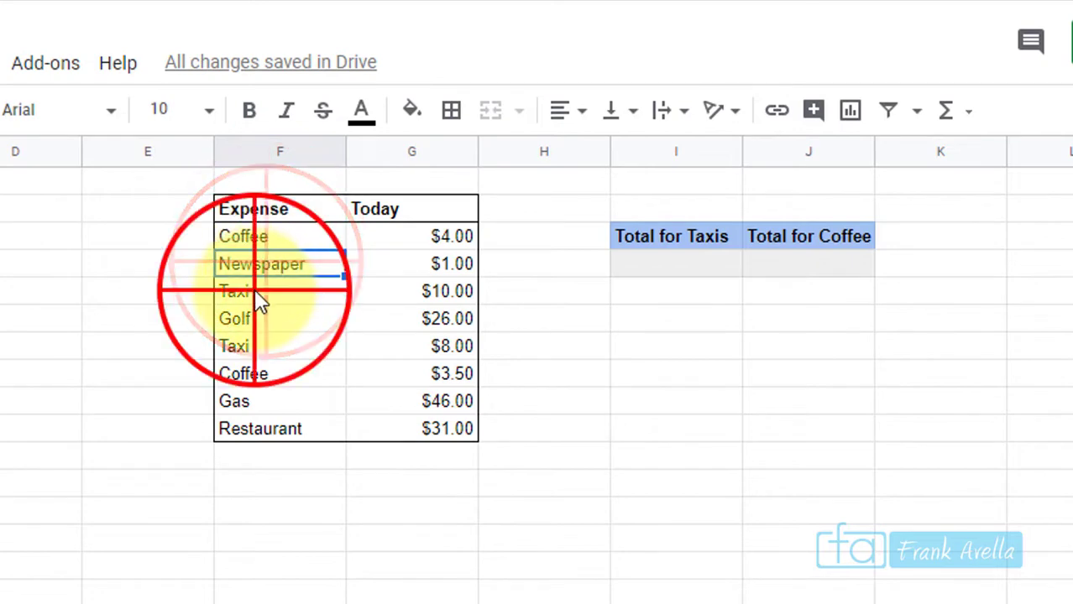
{"action": "left_click", "coordinate": [289, 241]}
{"action": "left_click", "coordinate": [277, 393]}
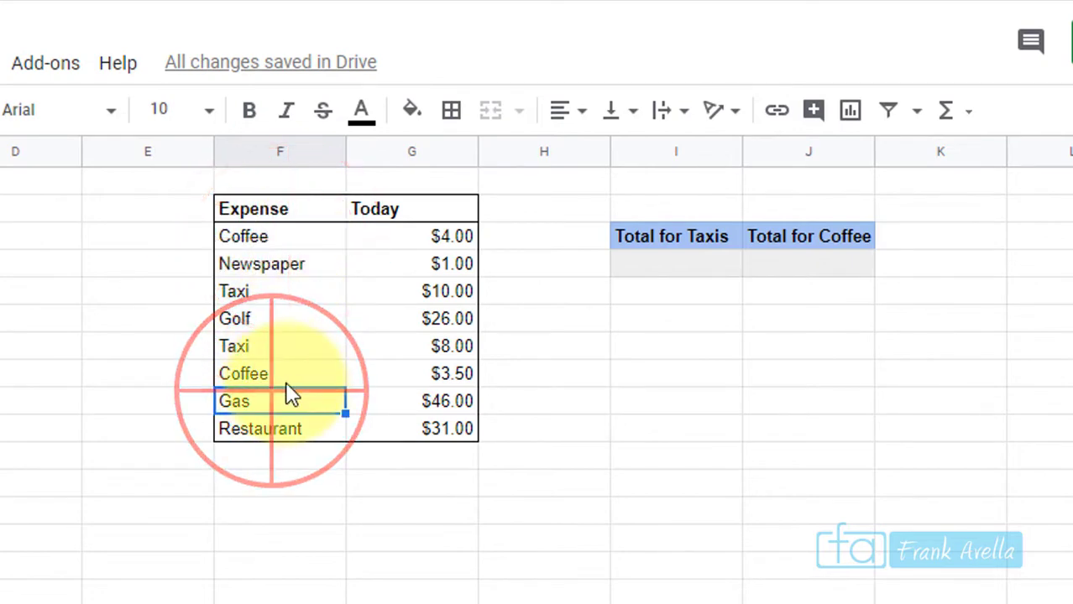
{"action": "left_click", "coordinate": [297, 379]}
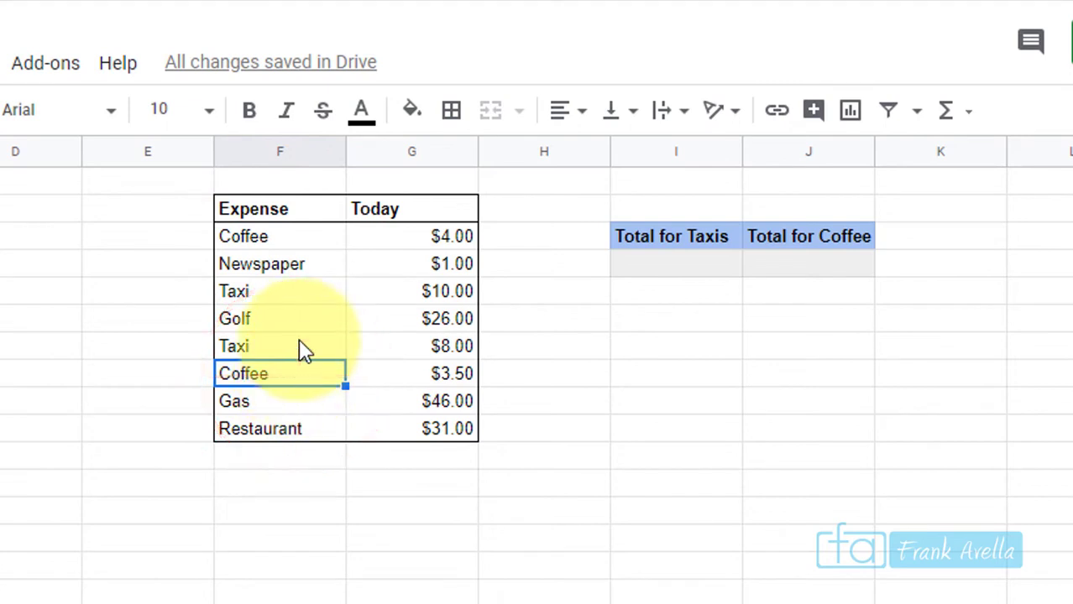
Step: Total the taxi expenses in cell I4 with the formula =SUMIF(F3:F10,"Taxi",G3:G10)
{"action": "left_click", "coordinate": [626, 268]}
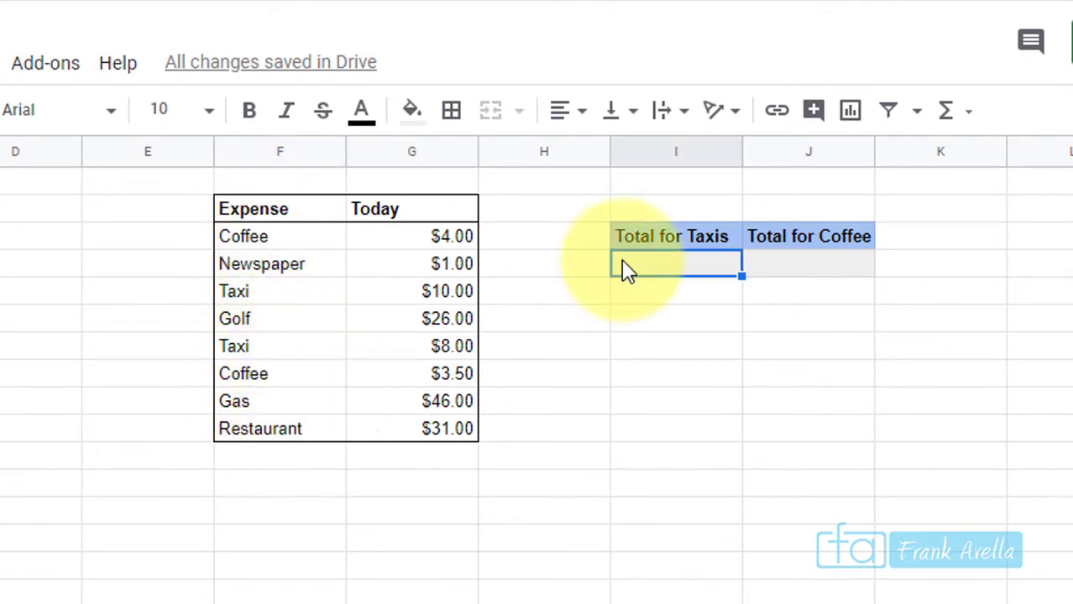
{"action": "type", "text": "=sum"}
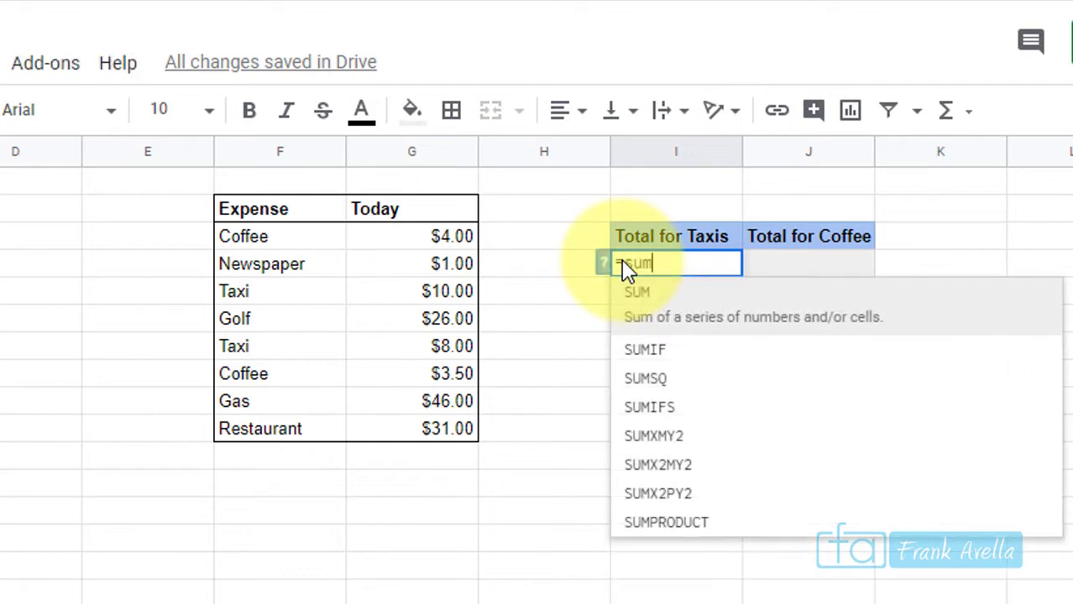
{"action": "left_click", "coordinate": [659, 353]}
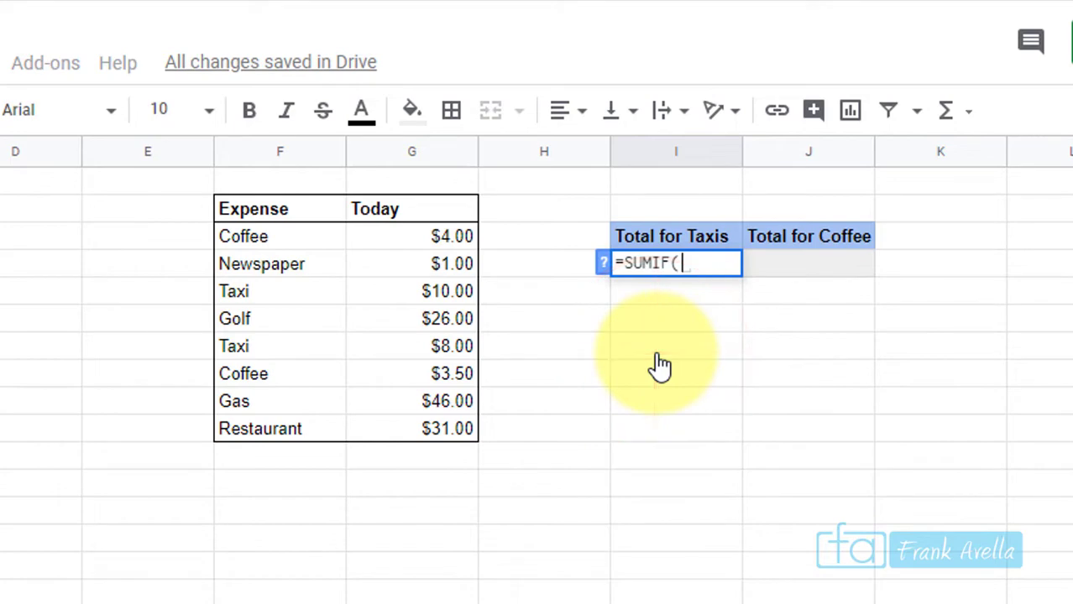
{"action": "left_click_drag", "start_coordinate": [266, 240], "coordinate": [266, 424]}
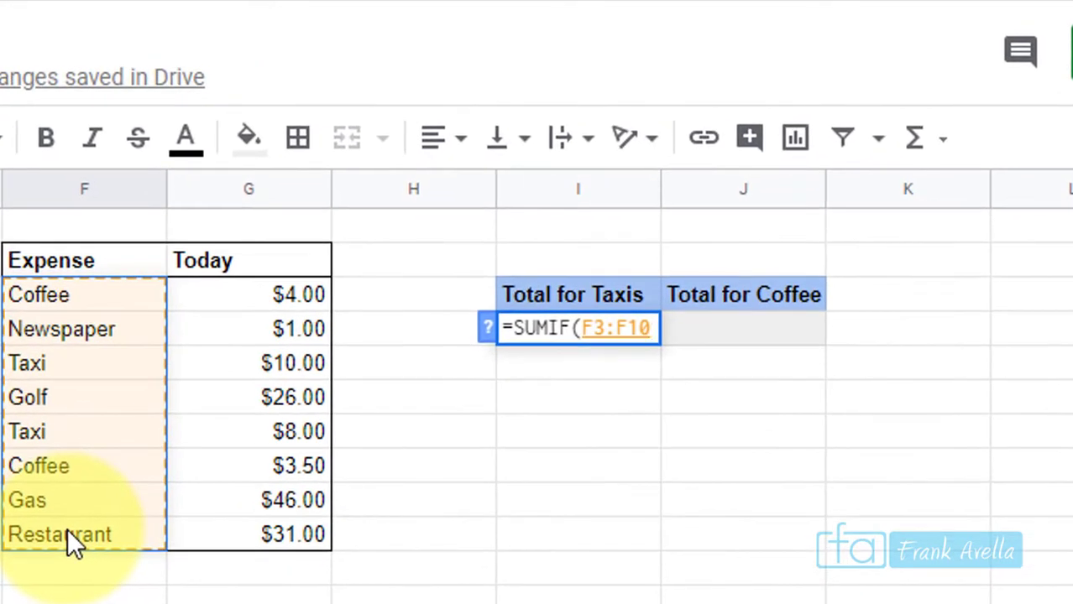
{"action": "type", "text": ", "}
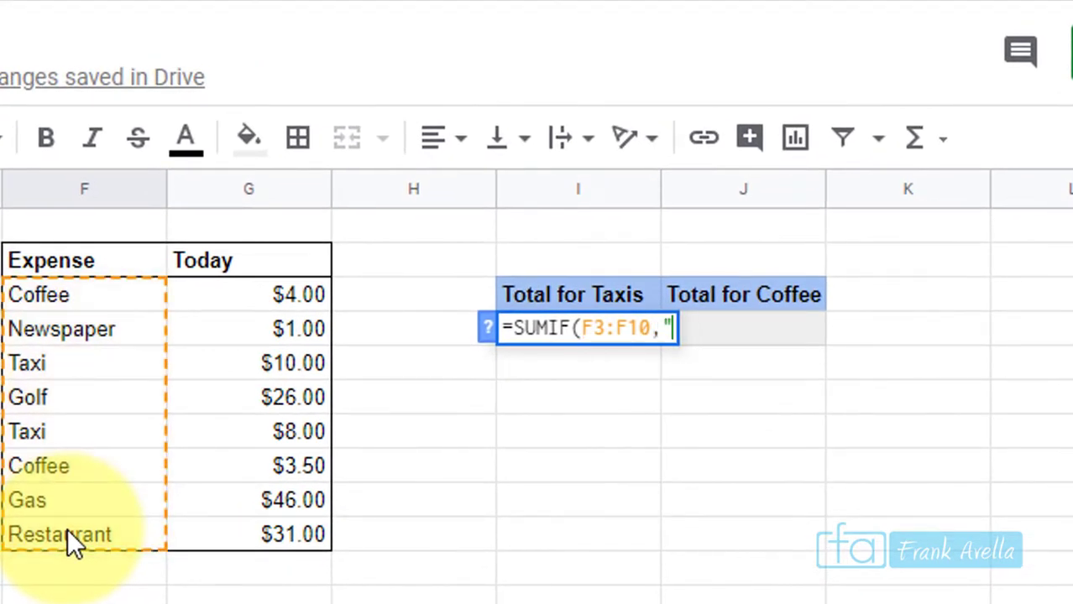
{"action": "type", "text": "Taxi"}
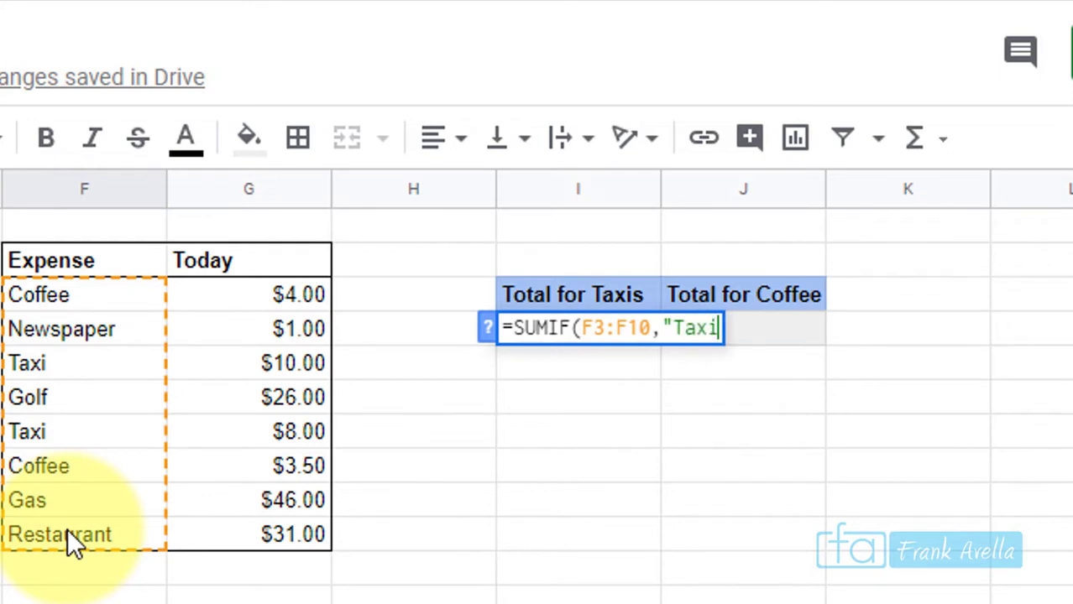
{"action": "type", "text": "\","}
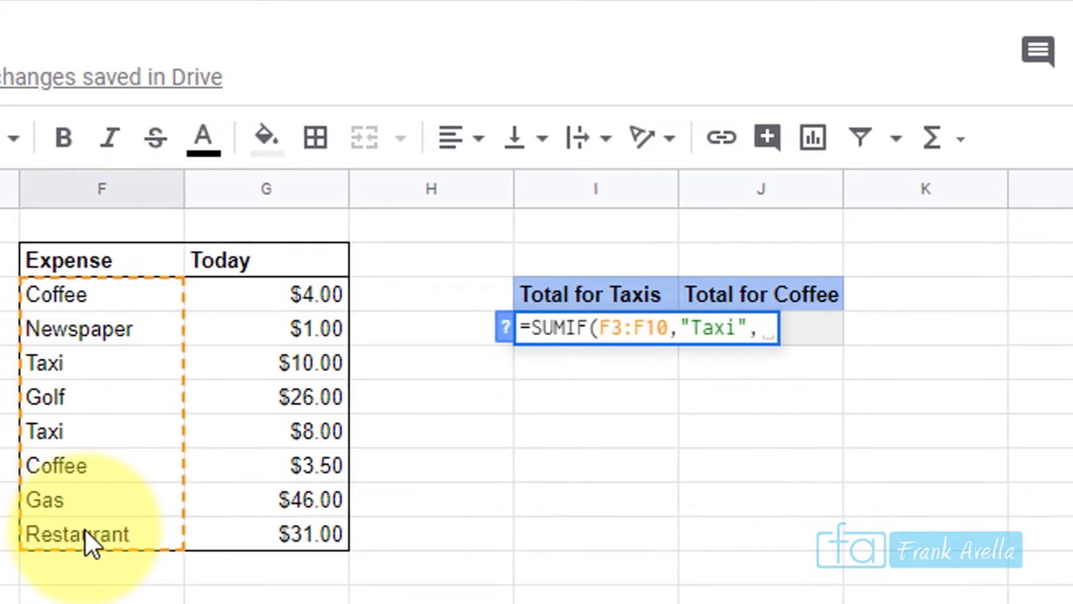
{"action": "left_click_drag", "start_coordinate": [361, 282], "coordinate": [371, 530]}
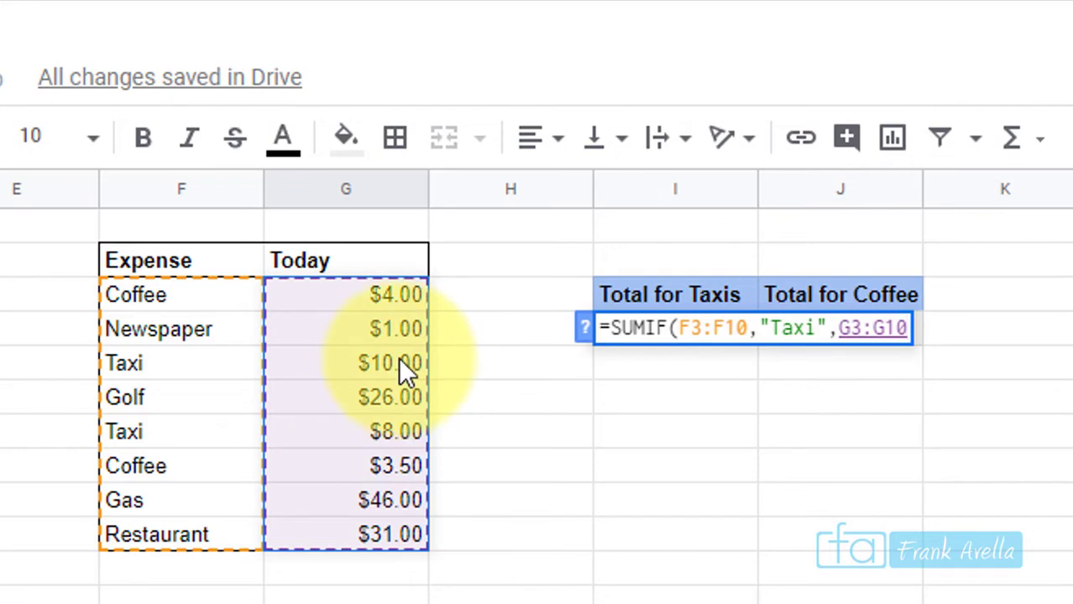
{"action": "type", "text": ")"}
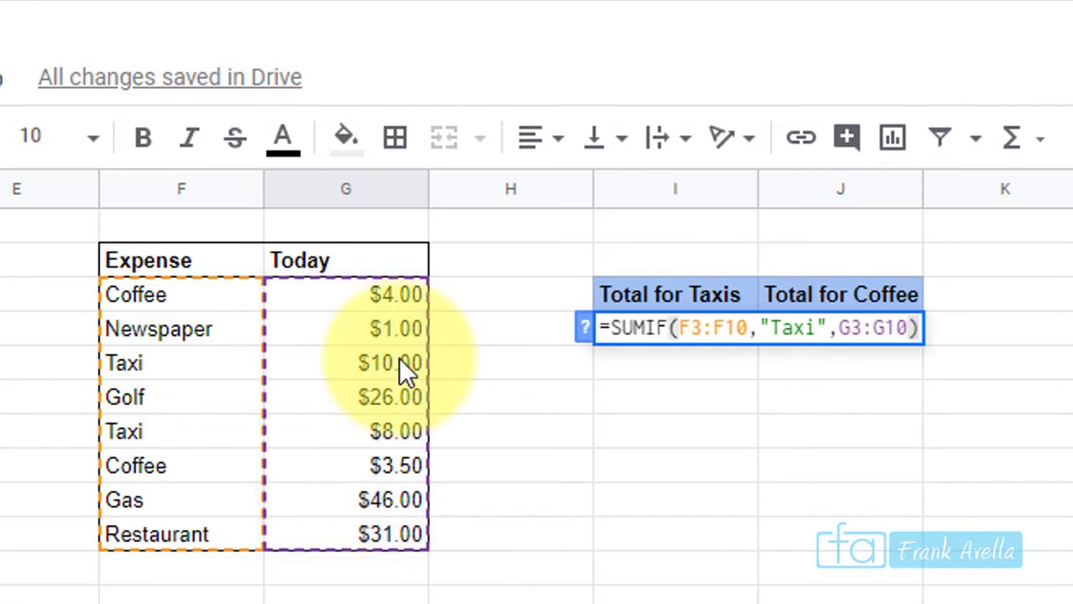
{"action": "key", "text": "Return"}
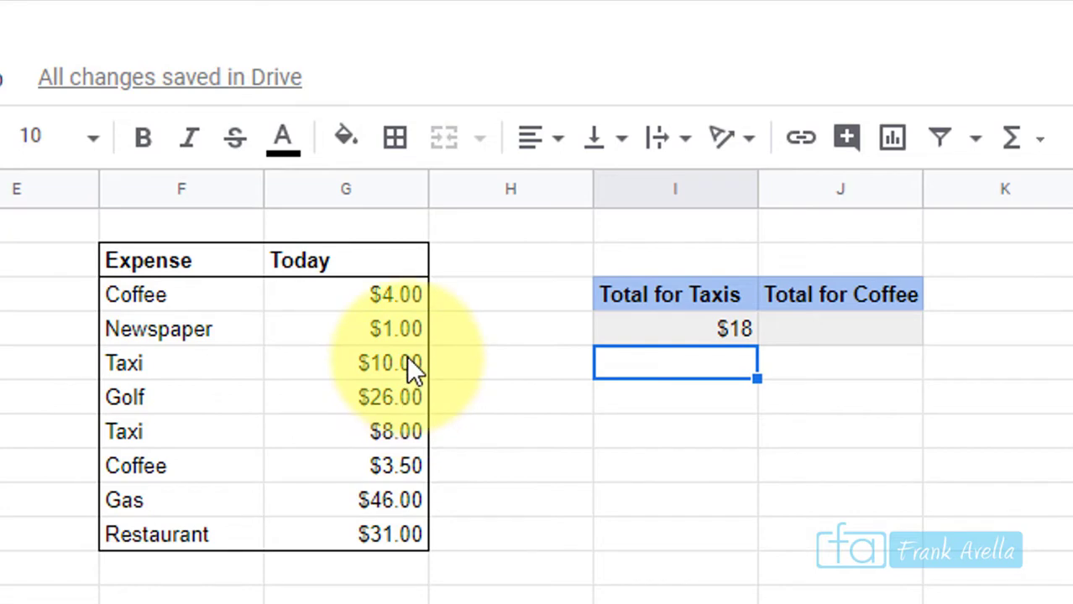
{"action": "left_click", "coordinate": [862, 340]}
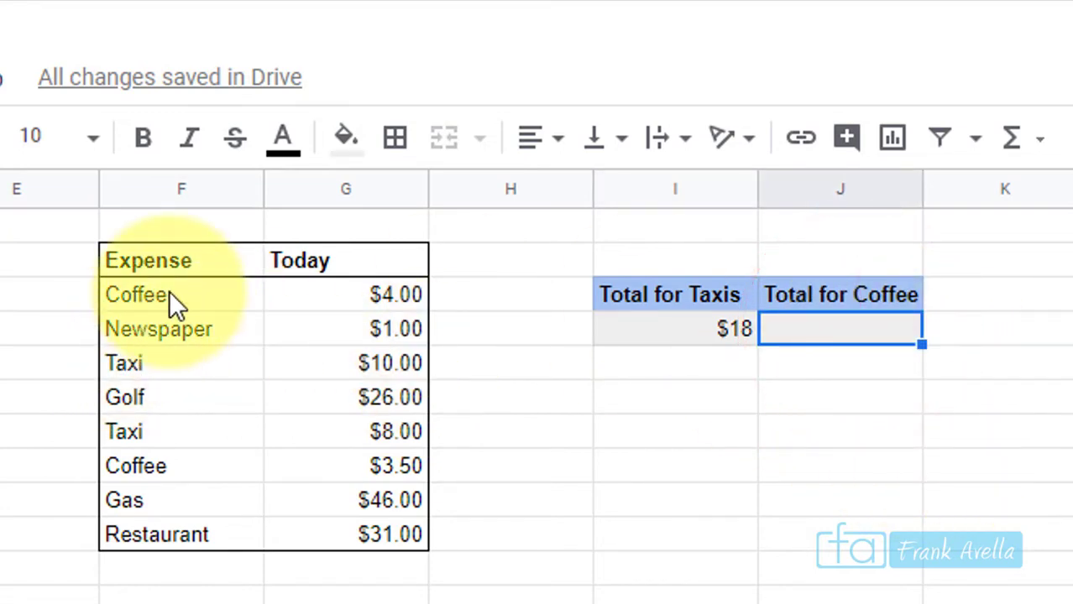
{"action": "left_click_drag", "start_coordinate": [169, 290], "coordinate": [165, 527]}
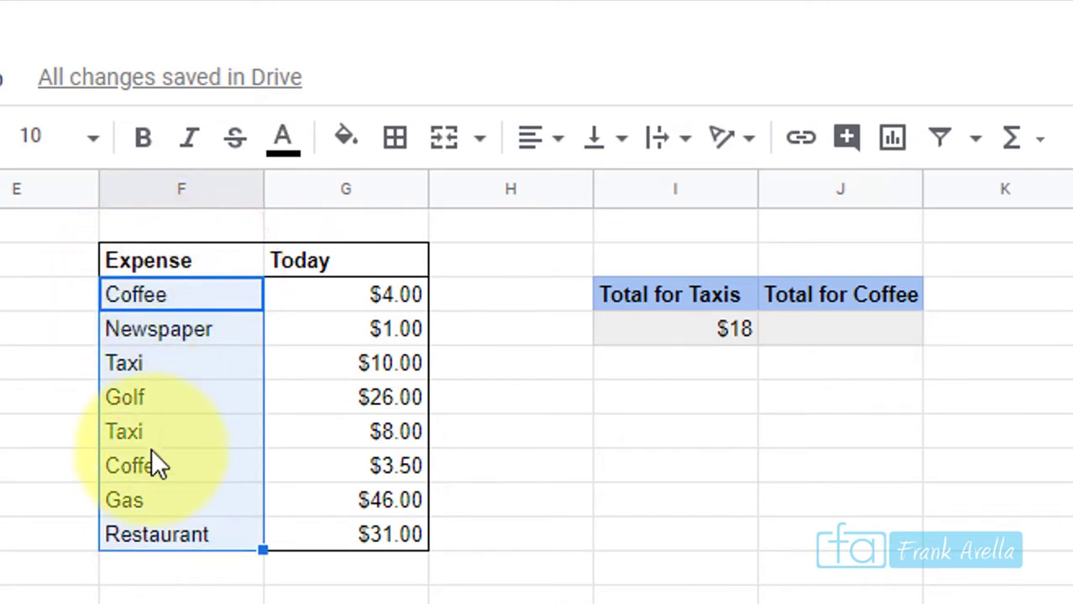
{"action": "left_click", "coordinate": [663, 530]}
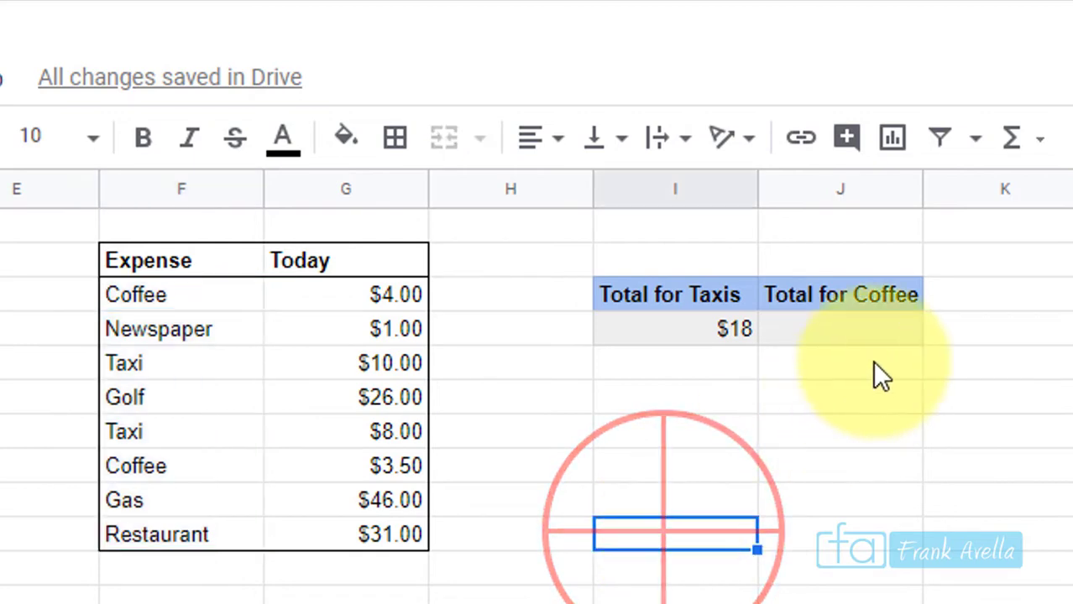
Step: Total the coffee expenses in cell J4 with the formula =SUMIF(F3:F10,"Coffee",G3:G10)
{"action": "left_click", "coordinate": [848, 331]}
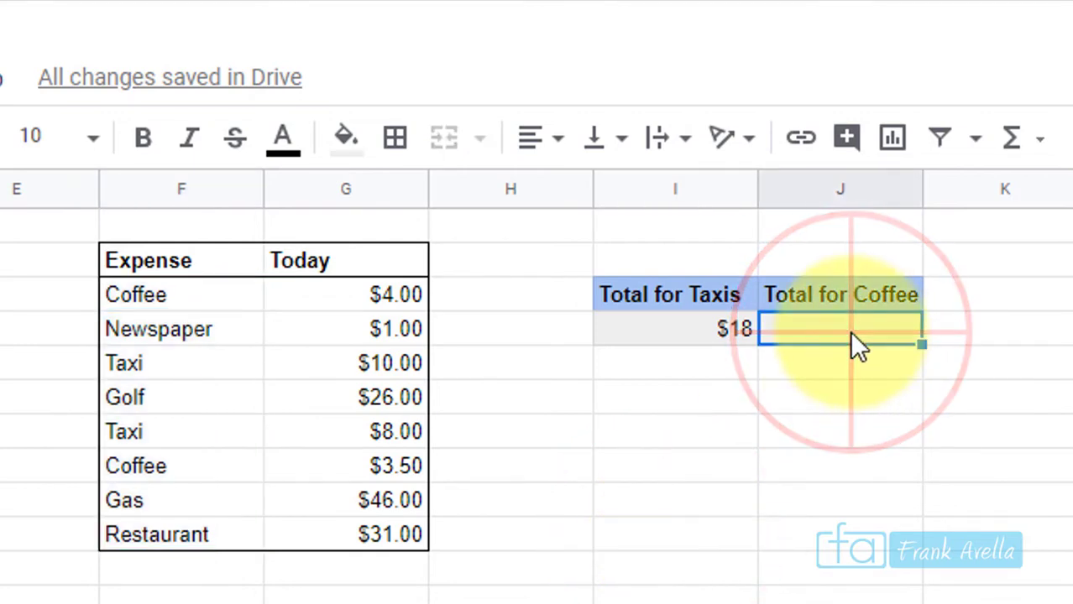
{"action": "type", "text": "=sum"}
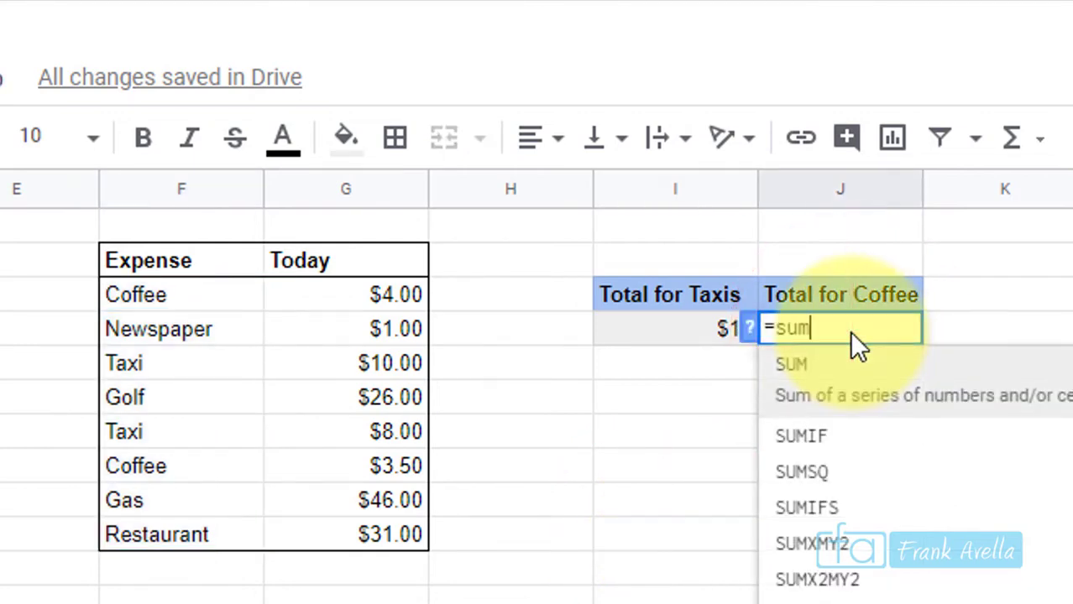
{"action": "key", "text": "Down"}
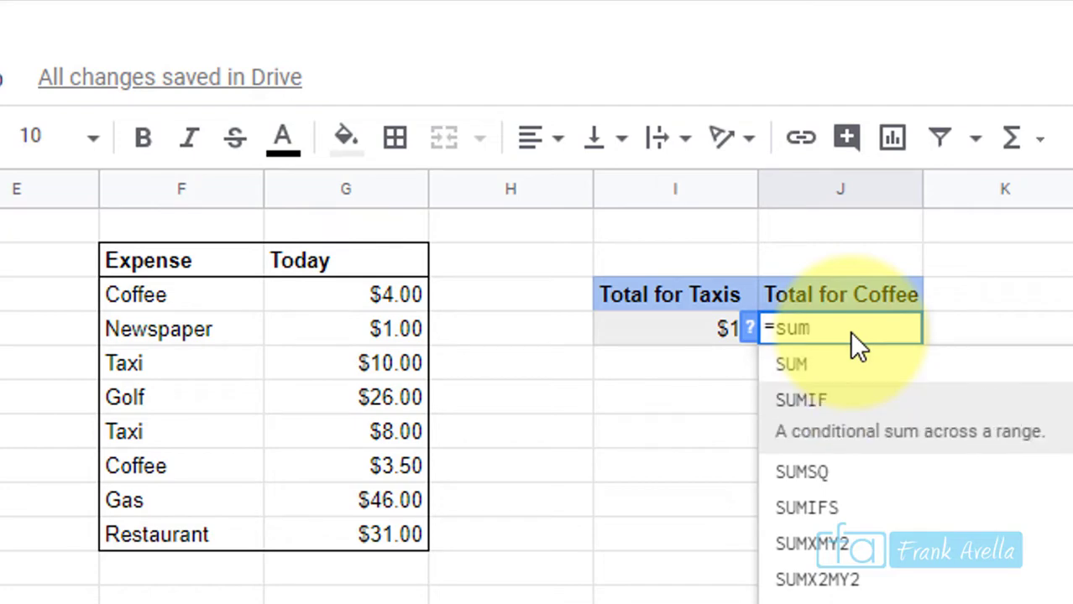
{"action": "key", "text": "Tab"}
{"action": "left_click_drag", "start_coordinate": [191, 296], "coordinate": [192, 526]}
{"action": "type", "text": ","}
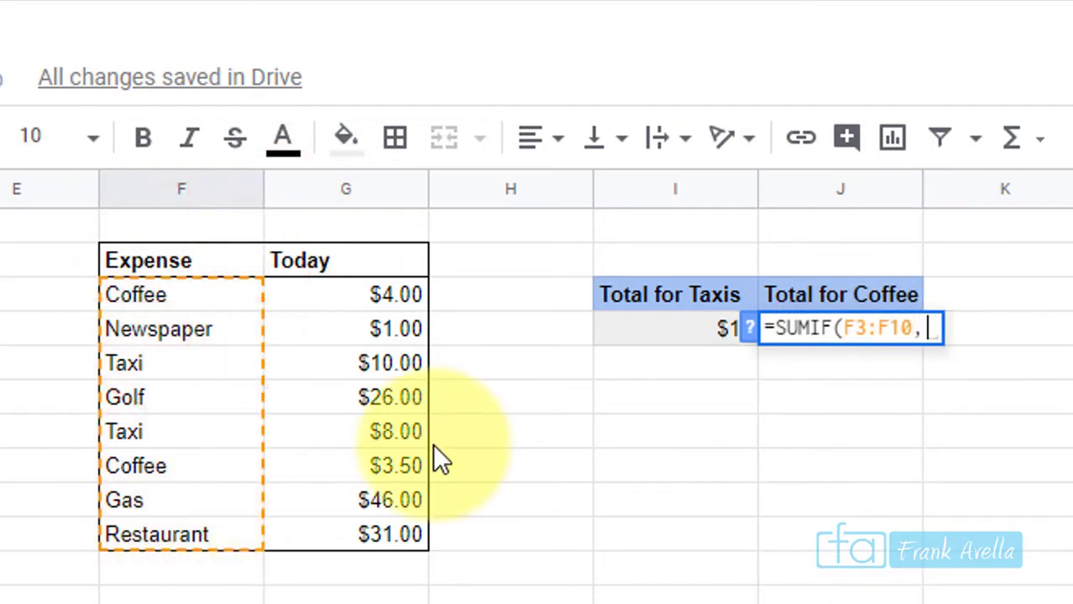
{"action": "type", "text": "\"C"}
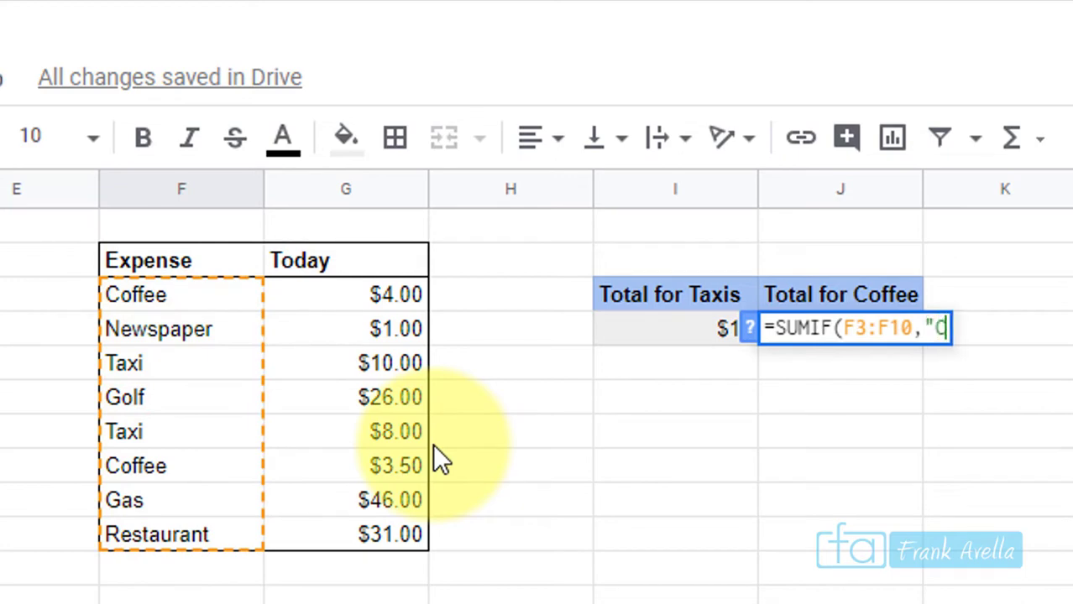
{"action": "type", "text": "offee\""}
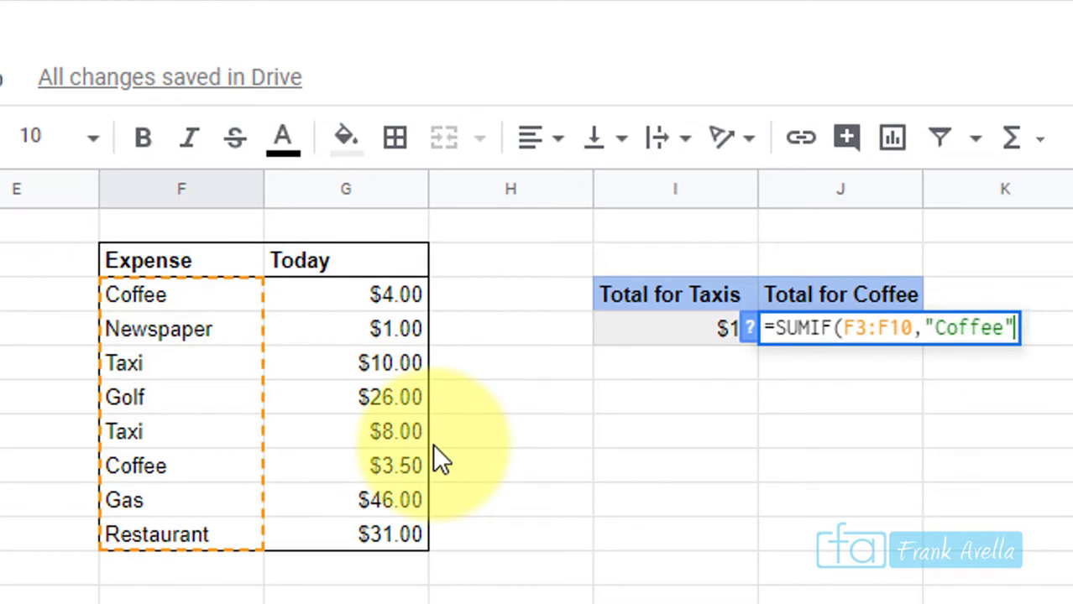
{"action": "type", "text": ","}
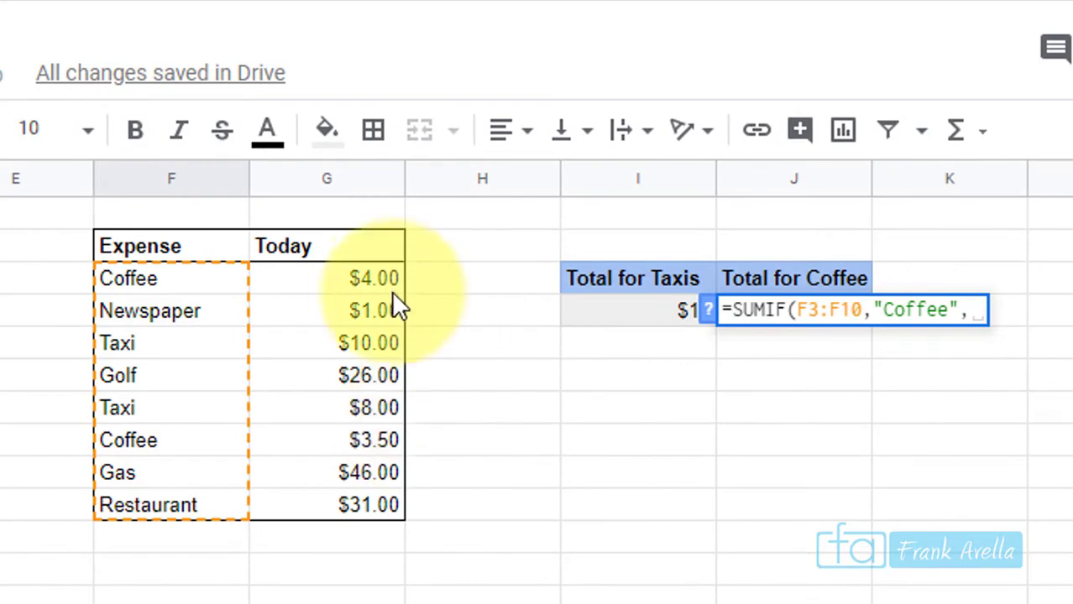
{"action": "left_click_drag", "start_coordinate": [372, 278], "coordinate": [367, 505]}
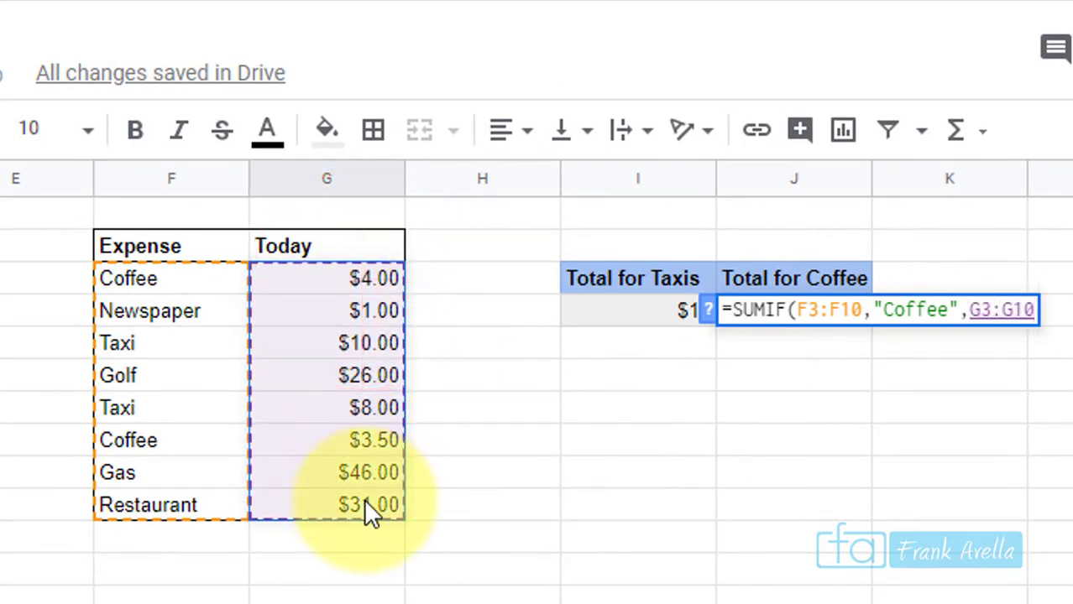
{"action": "key", "text": "Return"}
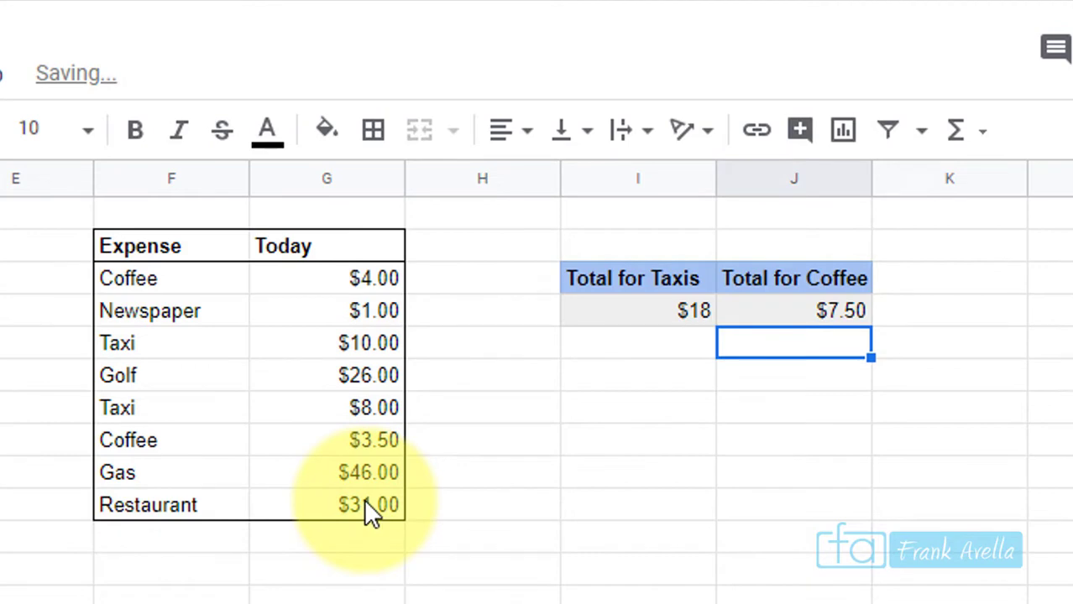
Step: Check the two Coffee rows and their amounts in the daily expense table against the coffee total
{"action": "left_click", "coordinate": [156, 438]}
{"action": "left_click", "coordinate": [326, 439]}
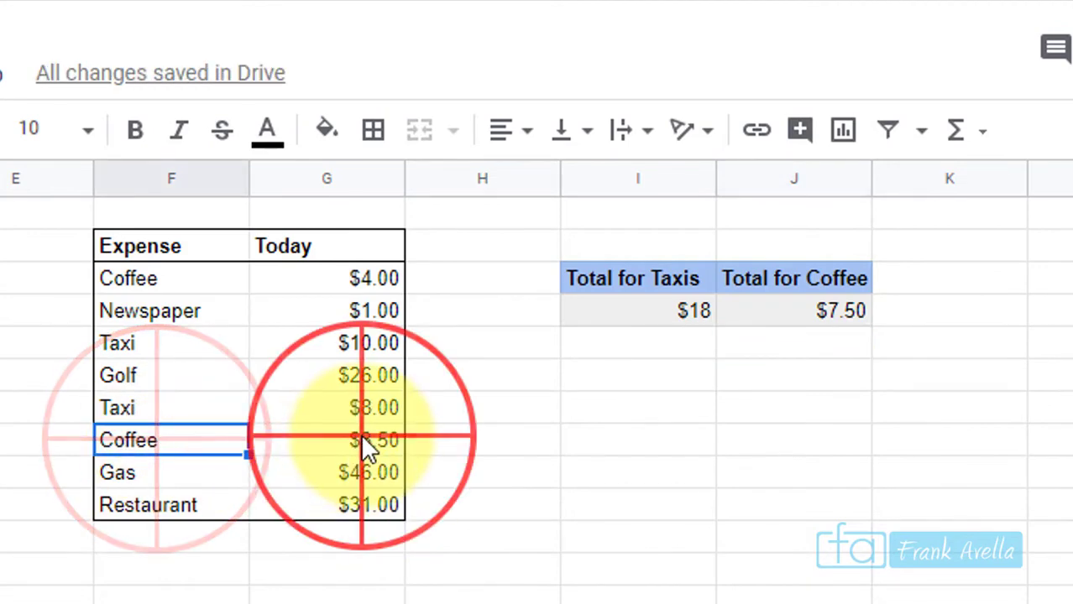
{"action": "left_click", "coordinate": [152, 281]}
{"action": "left_click", "coordinate": [332, 276]}
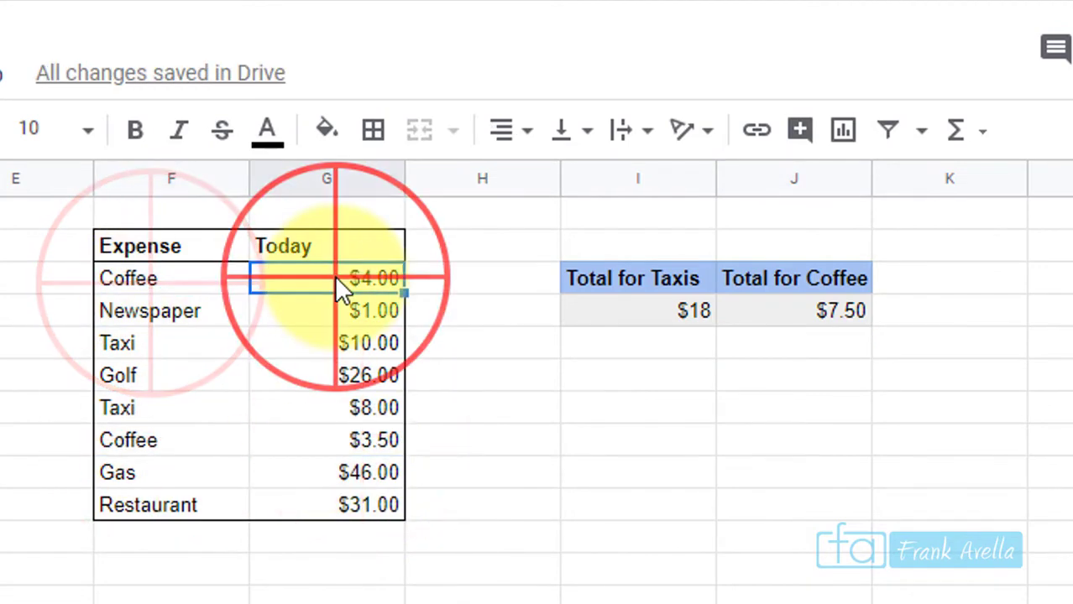
{"action": "left_click", "coordinate": [375, 442]}
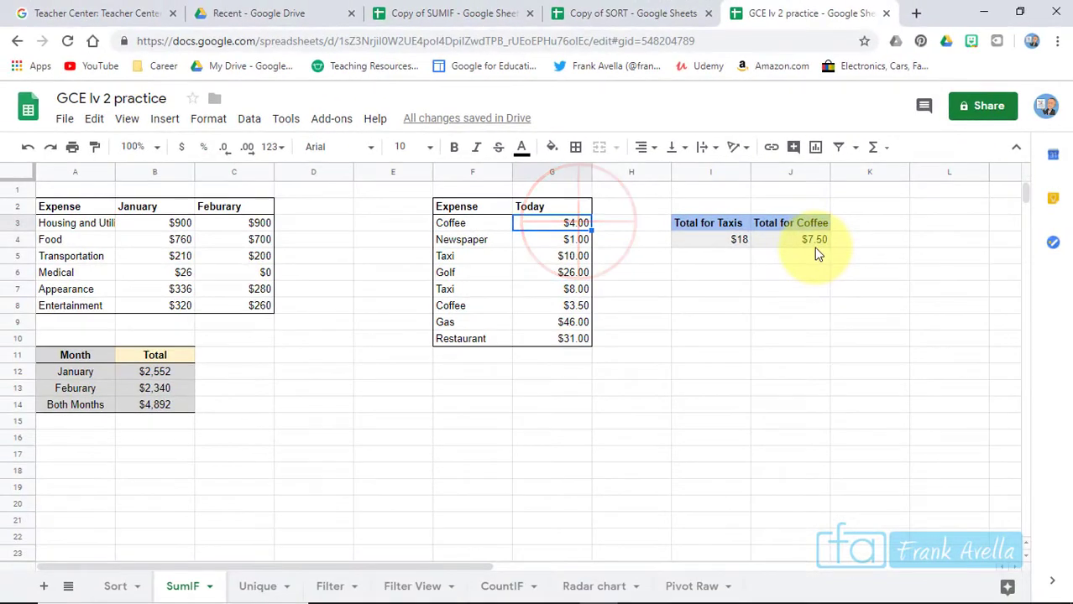
{"action": "left_click", "coordinate": [835, 315]}
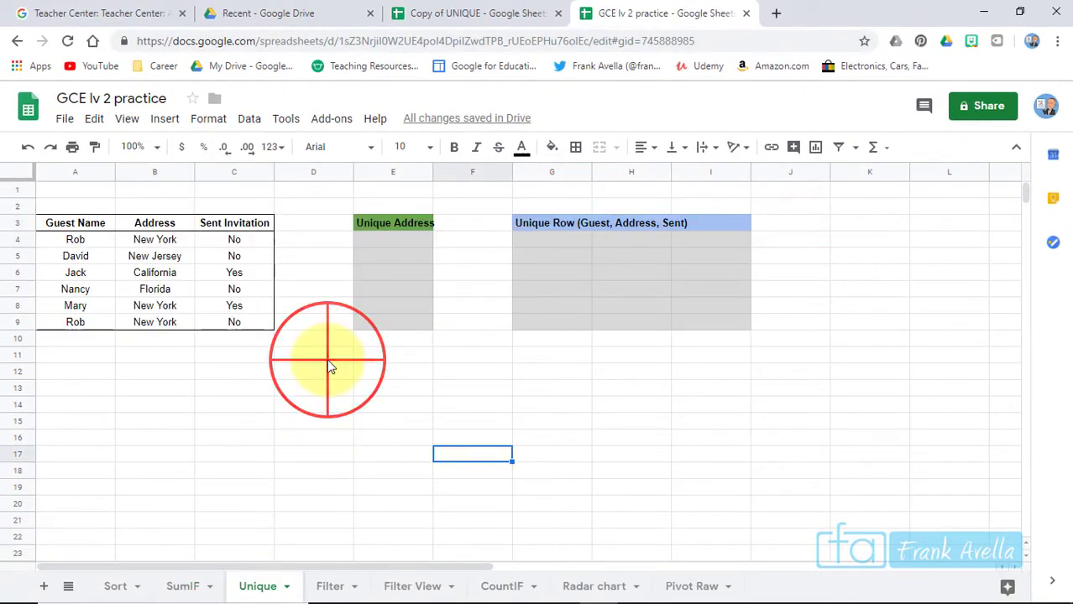
Step: Examine the Address column of the guest table for addresses that occur more than once
{"action": "left_click", "coordinate": [327, 361]}
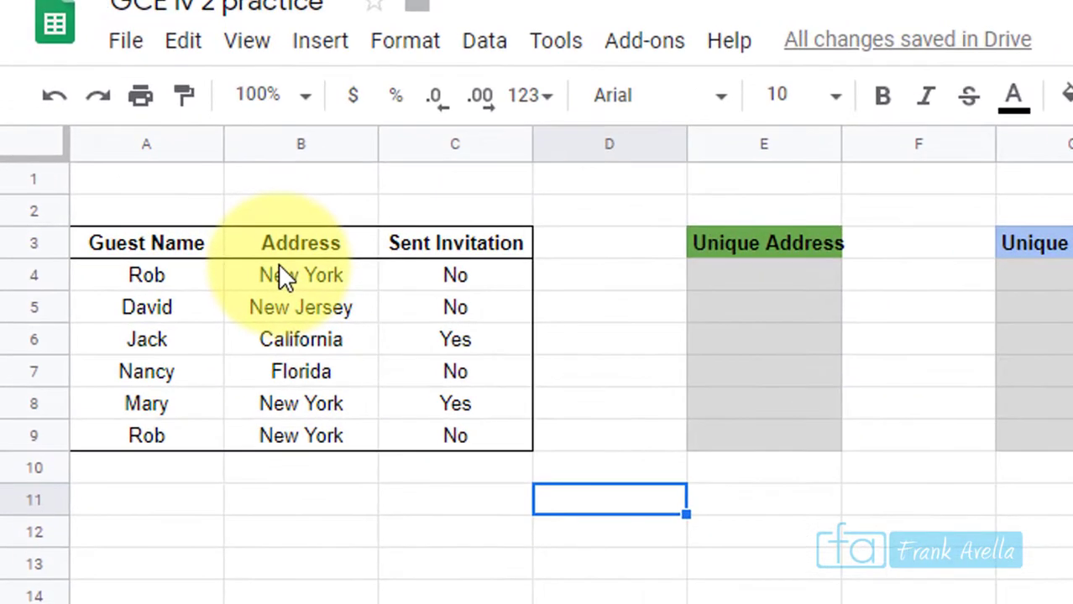
{"action": "left_click", "coordinate": [146, 239]}
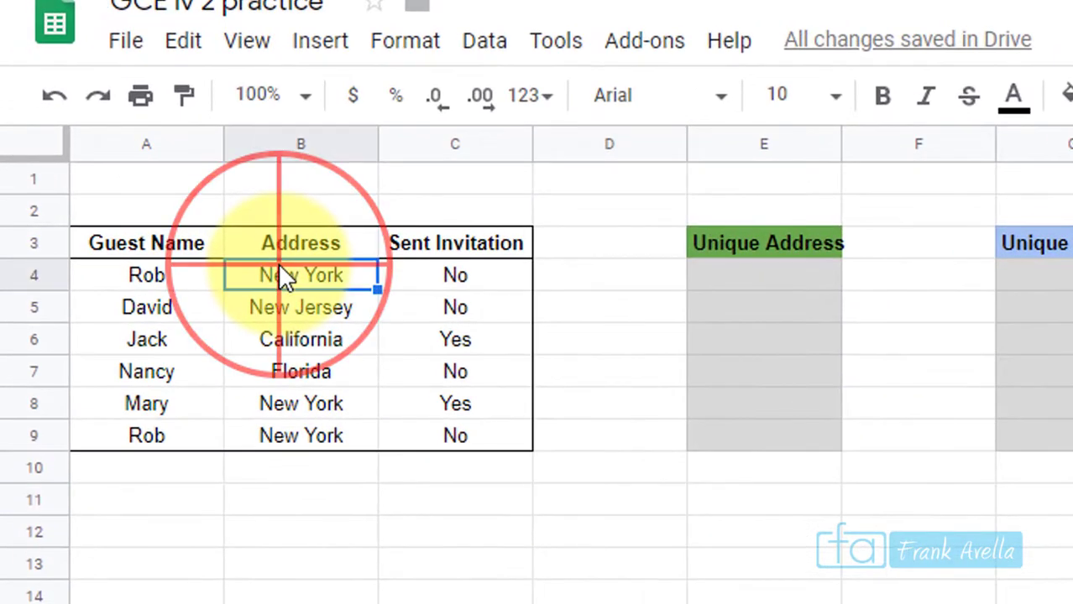
{"action": "left_click", "coordinate": [287, 311]}
{"action": "left_click", "coordinate": [287, 395]}
{"action": "left_click", "coordinate": [286, 435]}
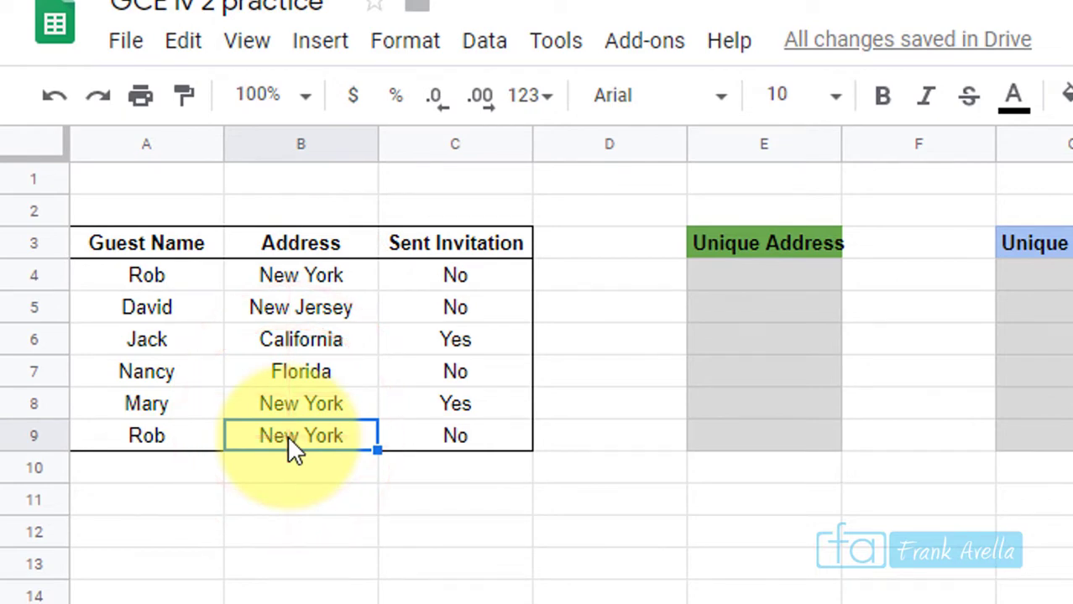
Step: List the distinct guest addresses under Unique Address with the formula =UNIQUE(B4:B9) in cell E4
{"action": "left_click", "coordinate": [742, 274]}
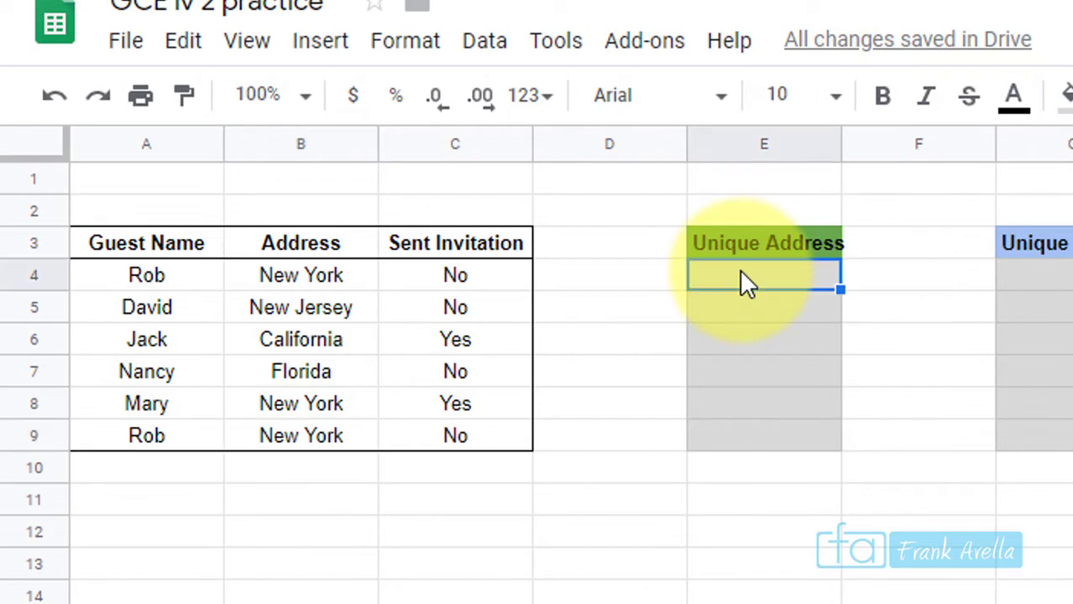
{"action": "type", "text": "="}
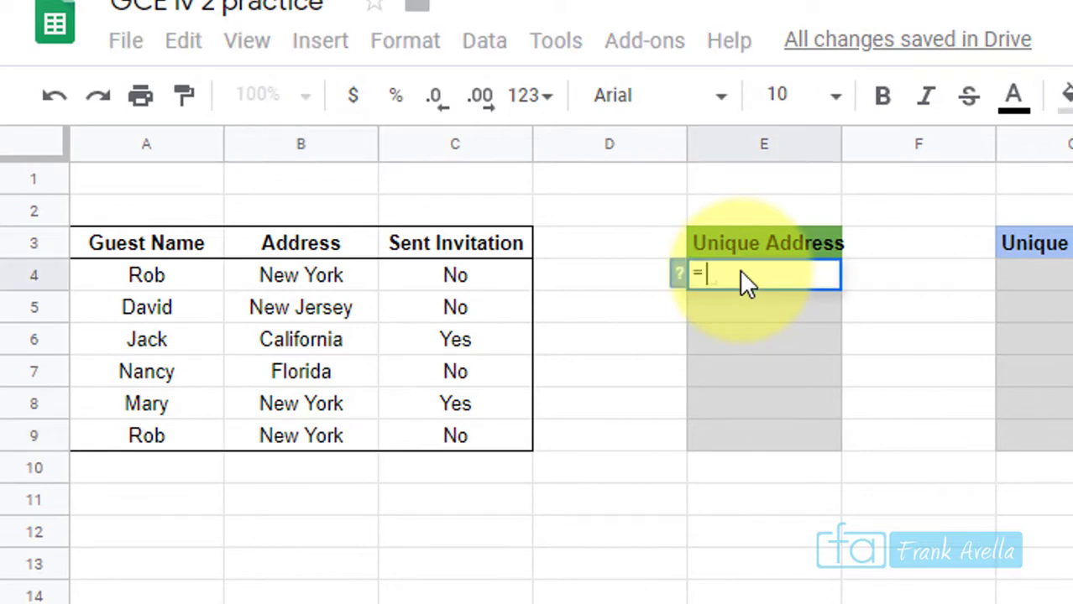
{"action": "type", "text": "un"}
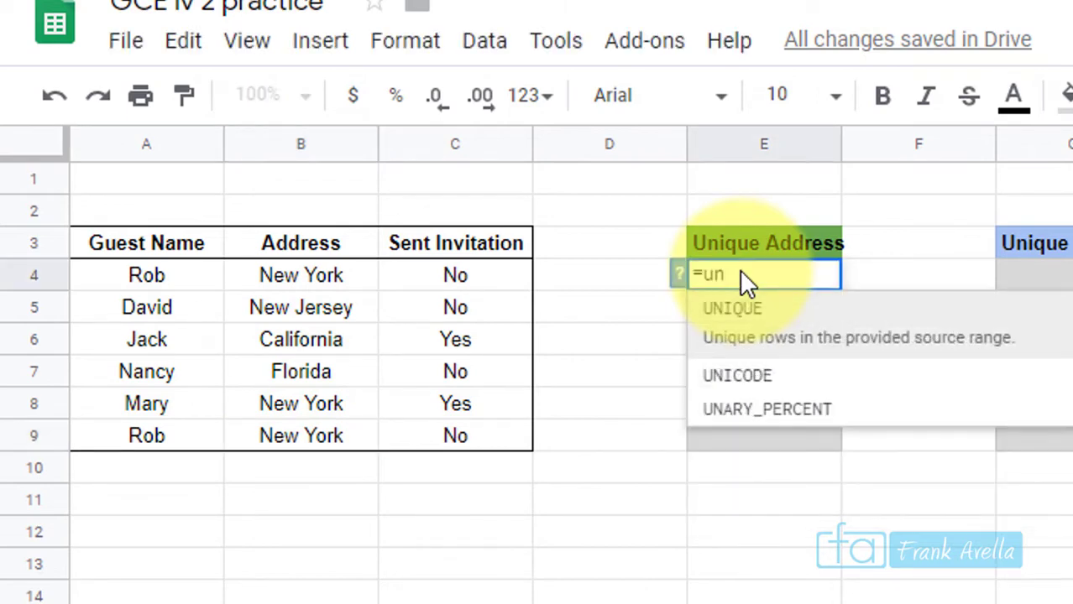
{"action": "key", "text": "Tab"}
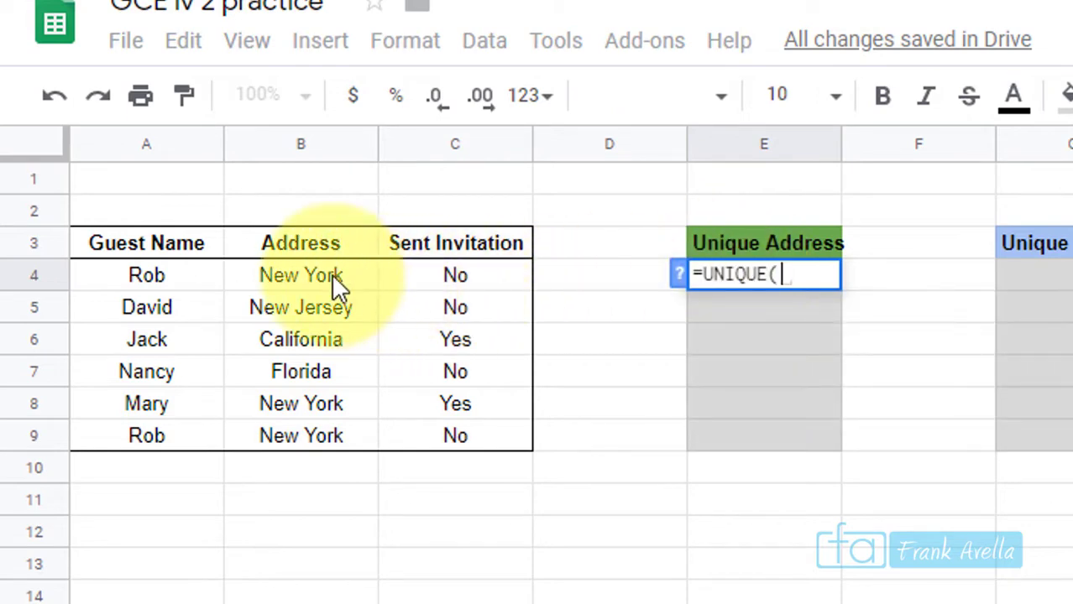
{"action": "left_click", "coordinate": [333, 275]}
{"action": "left_click_drag", "start_coordinate": [332, 275], "coordinate": [333, 428]}
{"action": "type", "text": ")"}
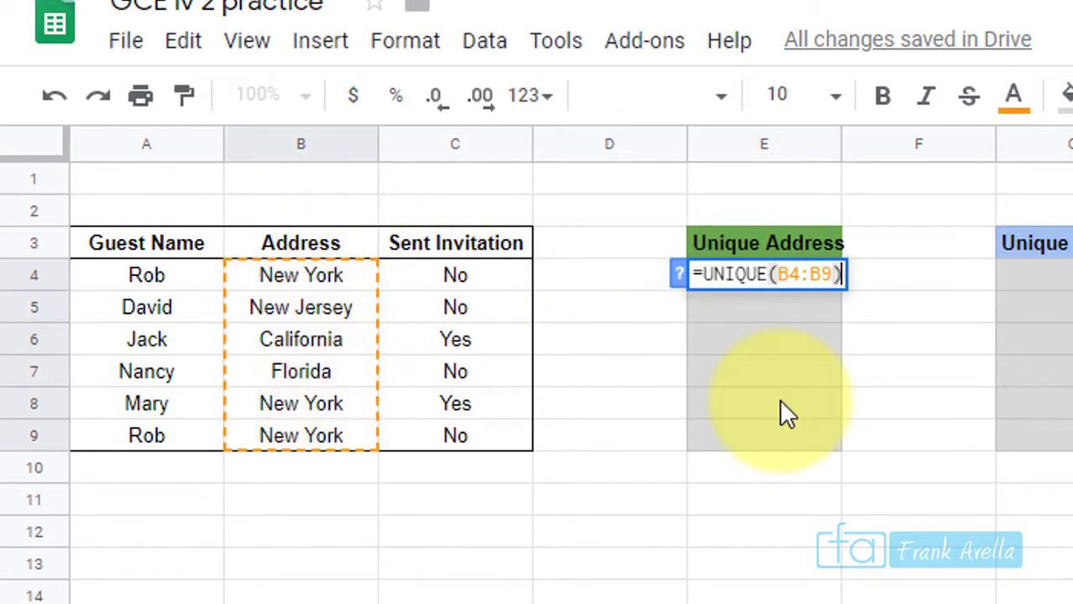
{"action": "key", "text": "Return"}
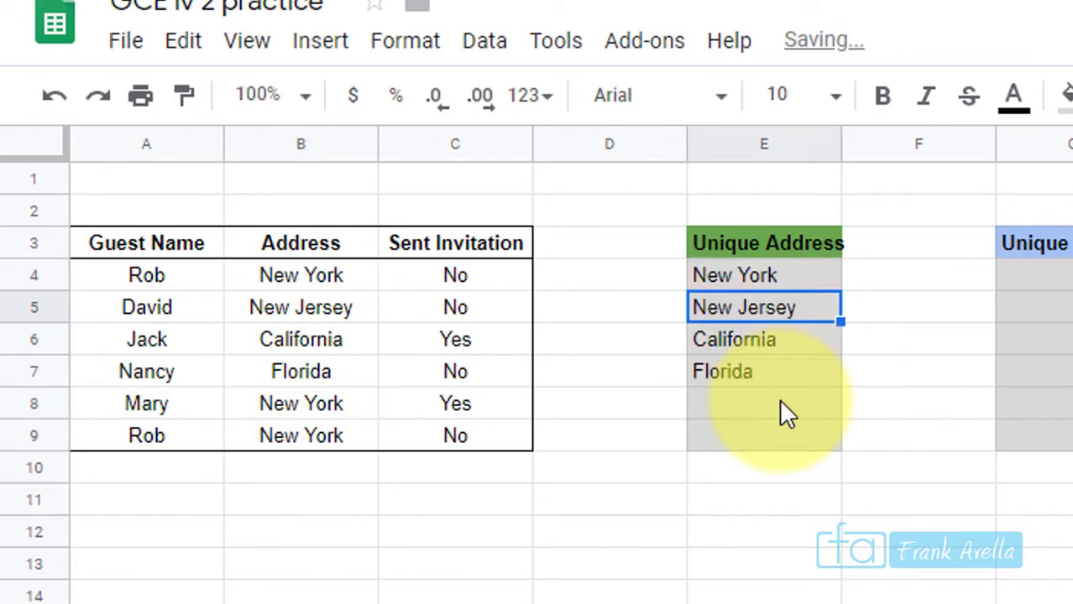
Step: Compare the repeated New York entries in the Address column with the Unique Address list
{"action": "left_click", "coordinate": [305, 393]}
{"action": "left_click", "coordinate": [306, 427]}
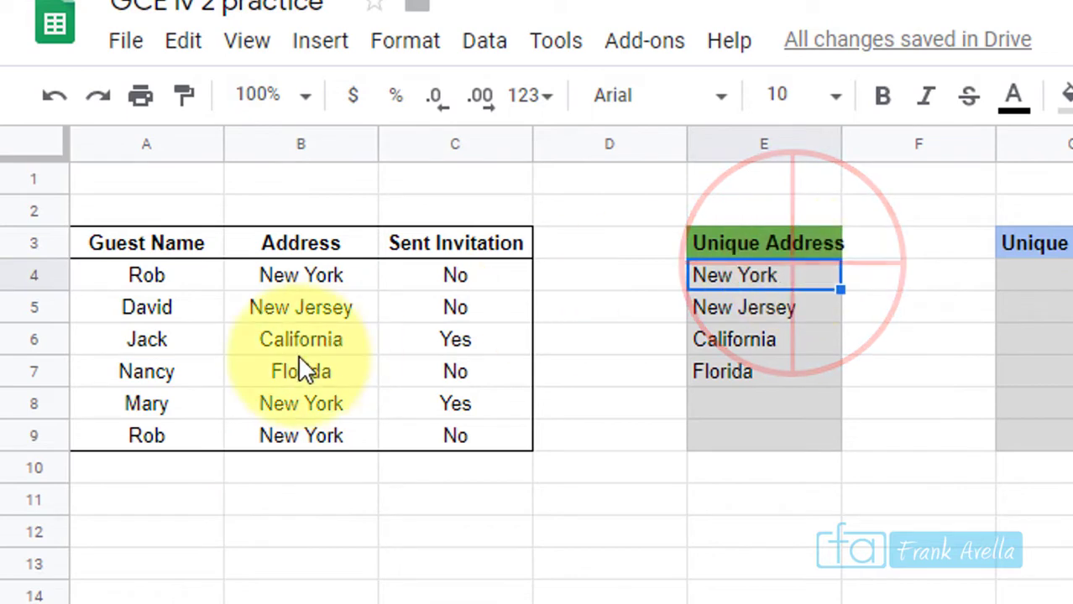
{"action": "left_click", "coordinate": [300, 407]}
{"action": "left_click", "coordinate": [303, 435]}
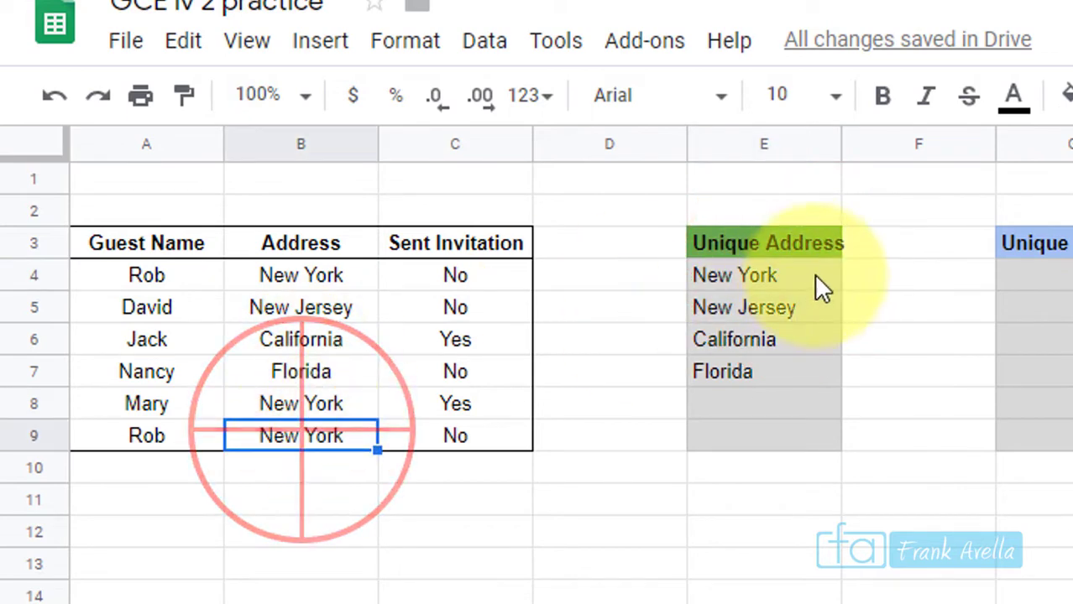
{"action": "left_click", "coordinate": [754, 273]}
{"action": "left_click", "coordinate": [755, 305]}
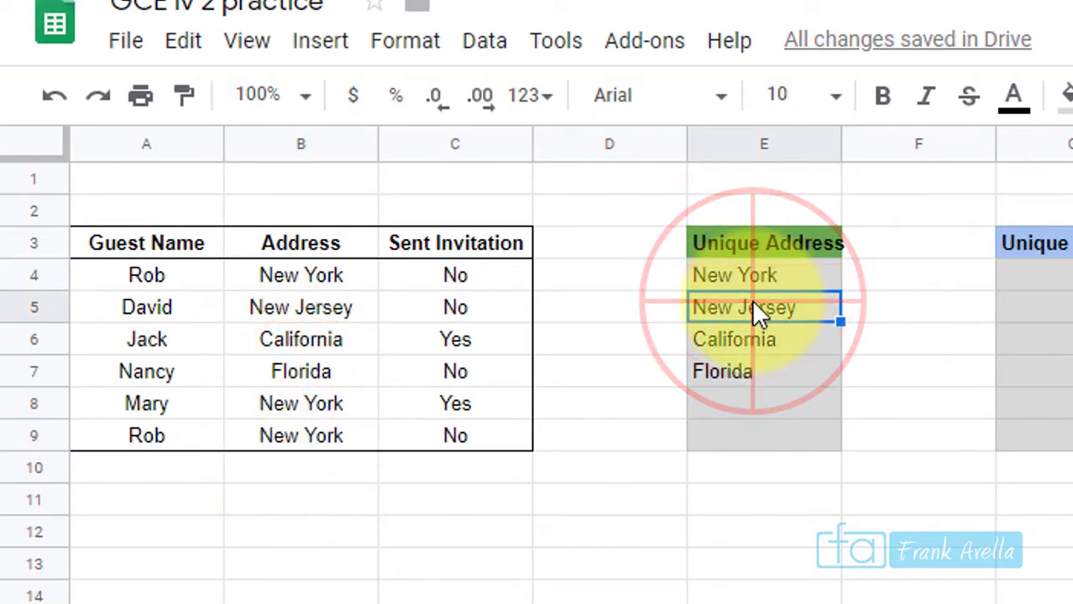
{"action": "left_click", "coordinate": [883, 566]}
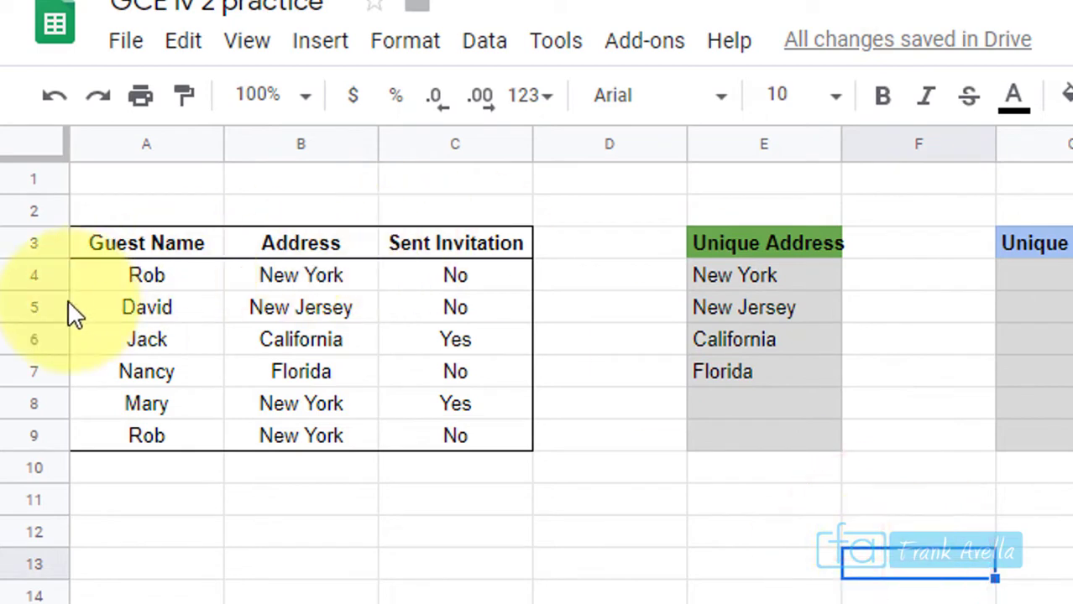
Step: Examine the guest table for rows whose guest name, address and invitation status are all identical
{"action": "left_click", "coordinate": [153, 268]}
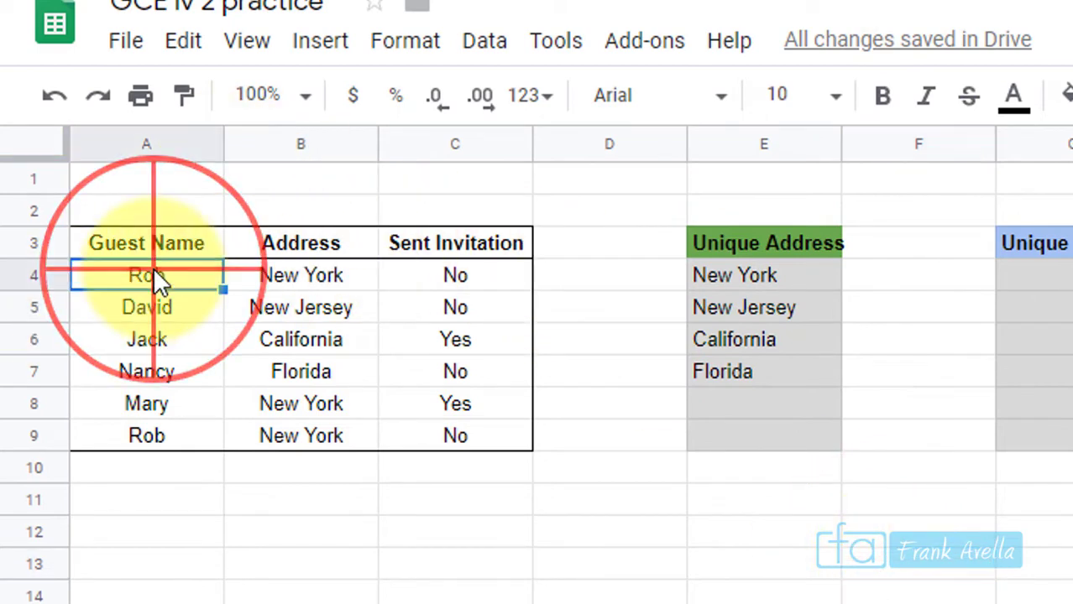
{"action": "left_click", "coordinate": [290, 267]}
{"action": "left_click", "coordinate": [434, 276]}
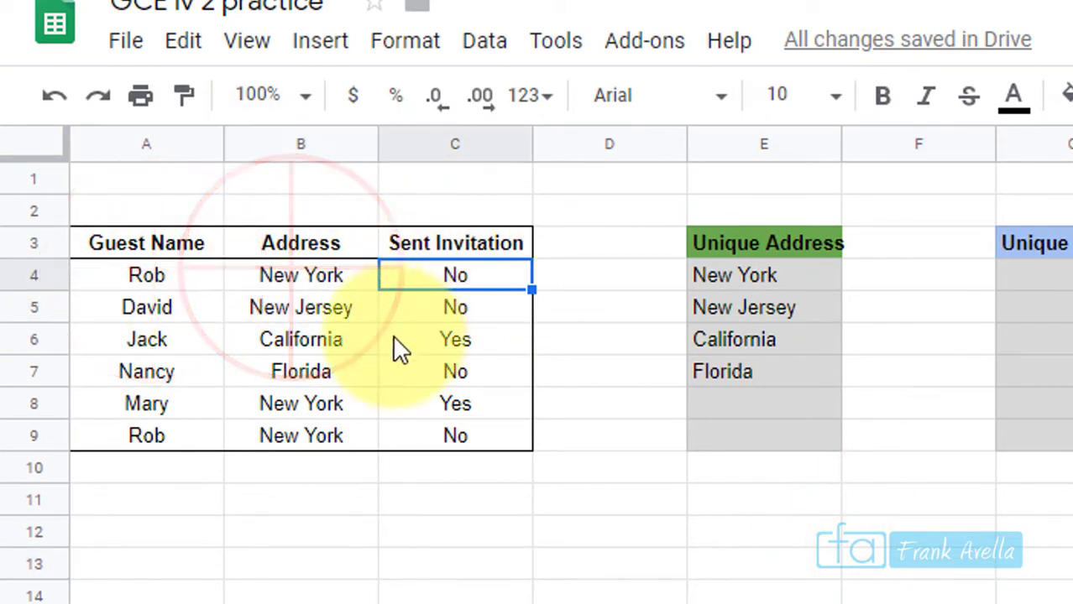
{"action": "left_click", "coordinate": [342, 407]}
{"action": "left_click", "coordinate": [339, 433]}
{"action": "left_click", "coordinate": [332, 271]}
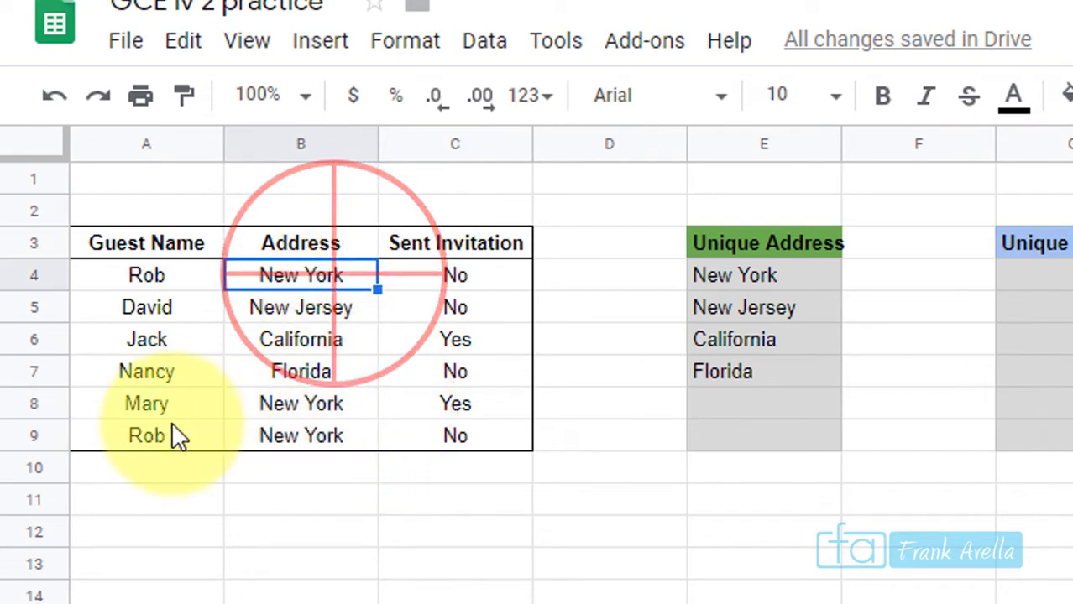
{"action": "left_click", "coordinate": [157, 404]}
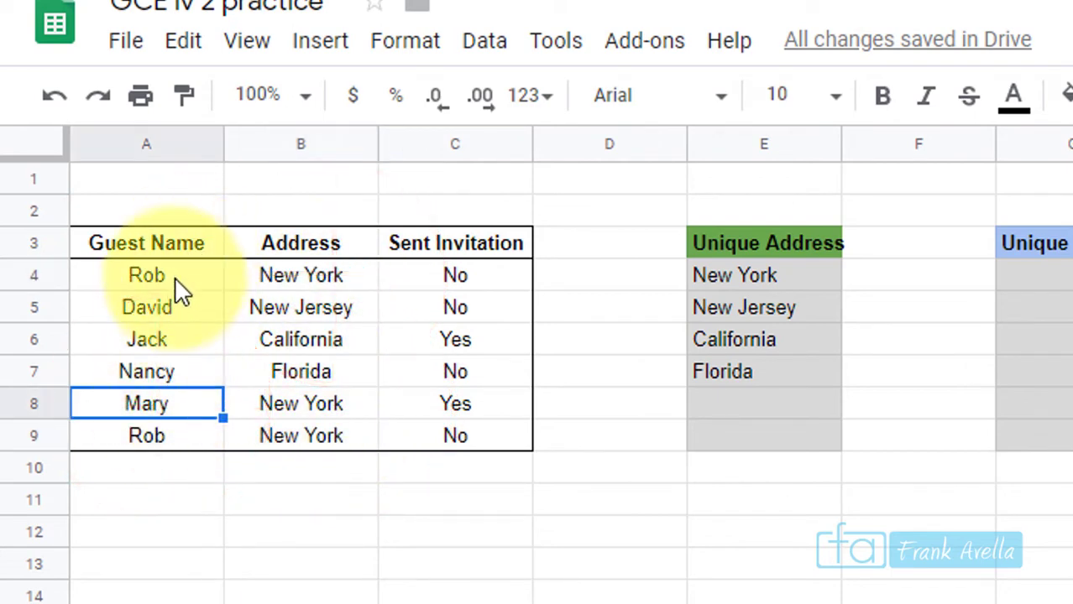
{"action": "left_click", "coordinate": [176, 274]}
{"action": "left_click", "coordinate": [163, 384]}
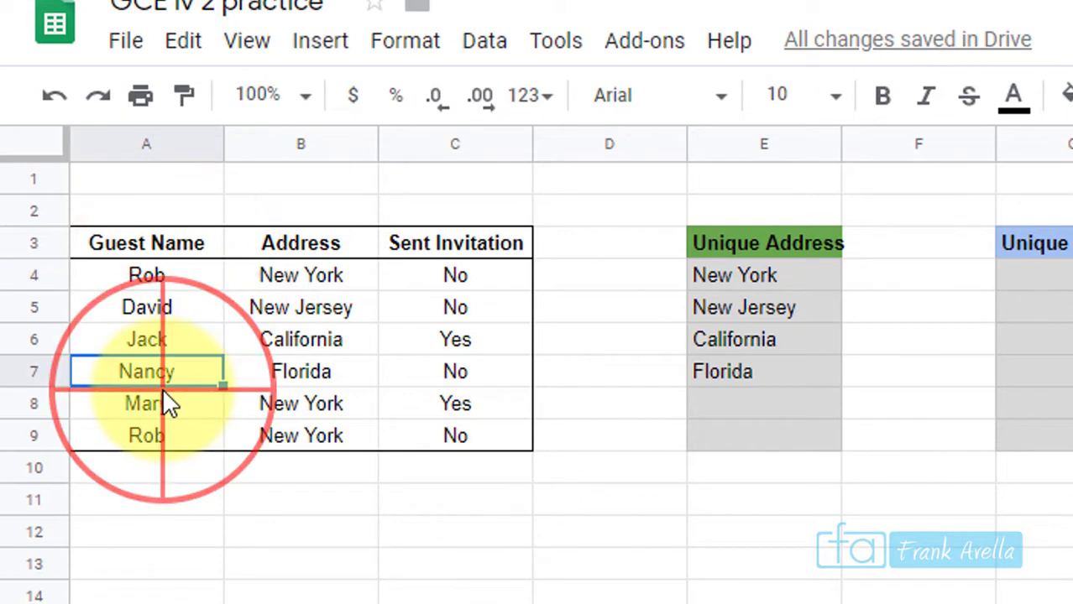
{"action": "left_click", "coordinate": [162, 403]}
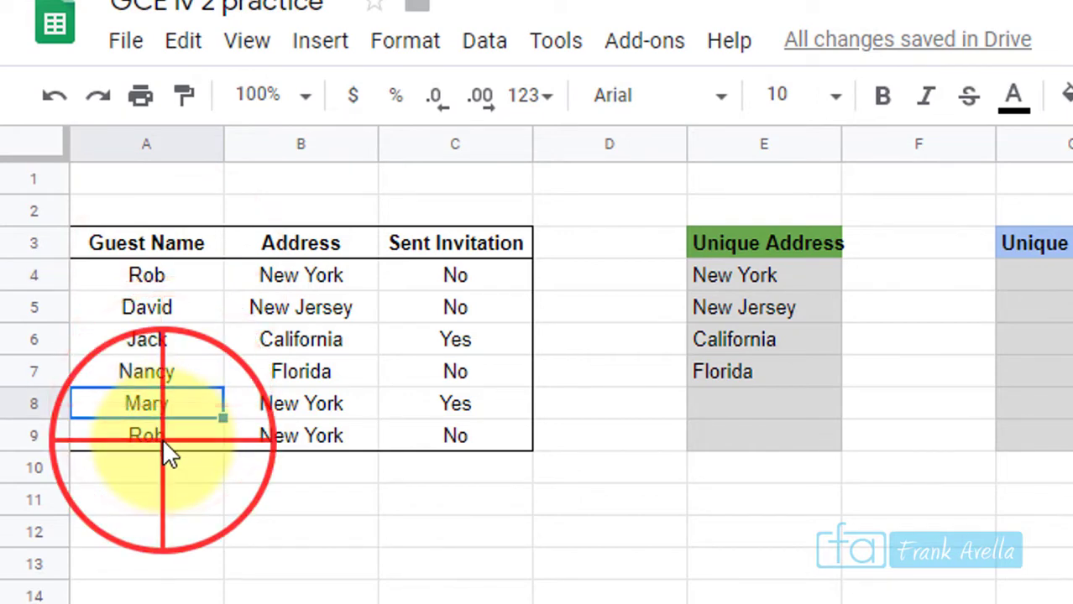
{"action": "left_click", "coordinate": [162, 438]}
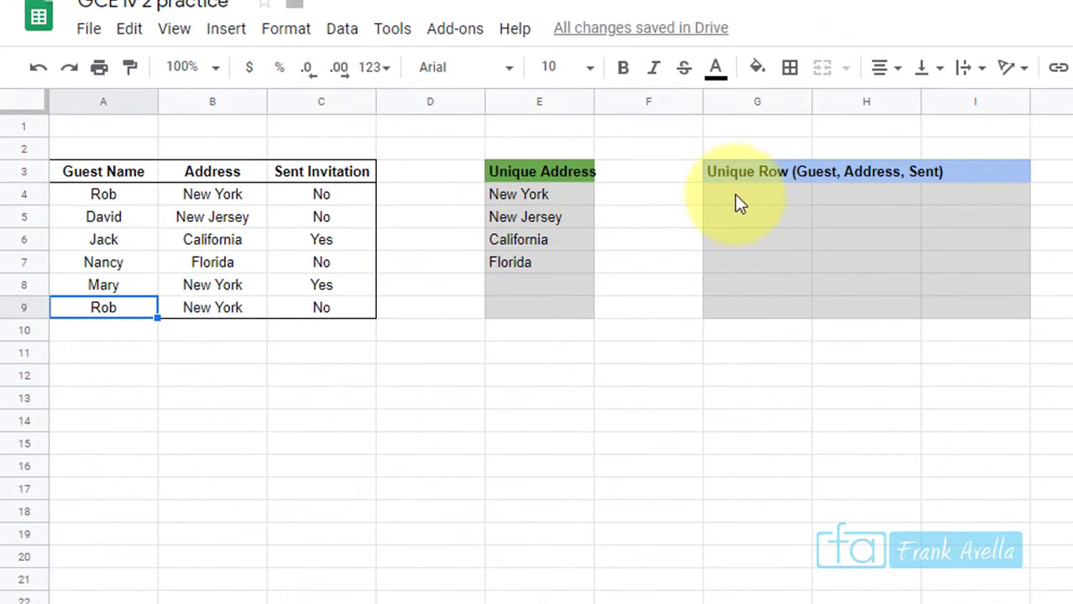
Step: List the distinct guest rows under Unique Row with the formula =UNIQUE(A4:C9) in cell G4
{"action": "left_click", "coordinate": [736, 201]}
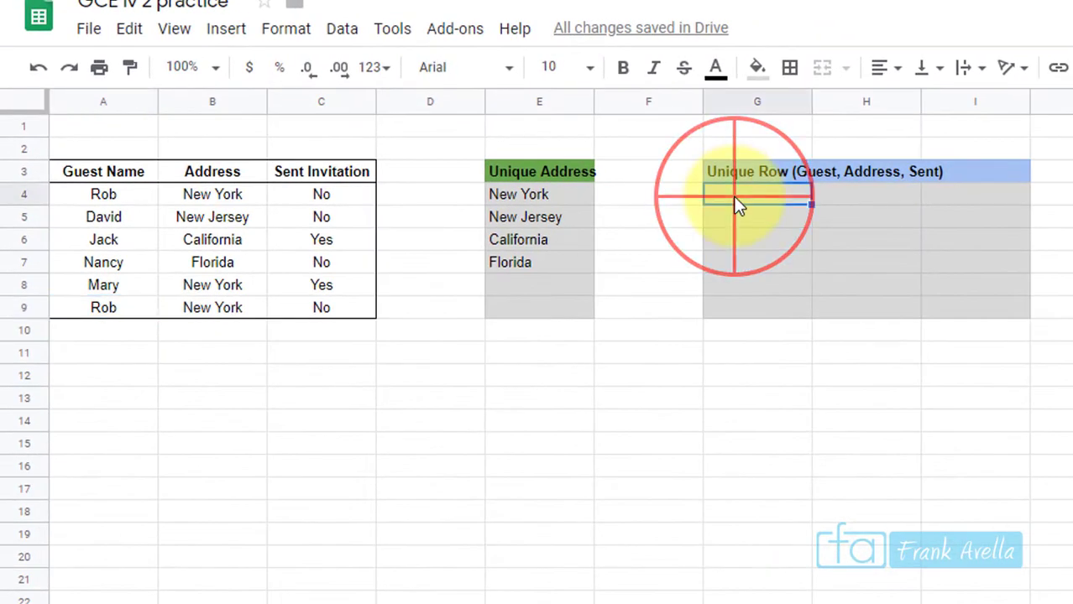
{"action": "type", "text": "=u"}
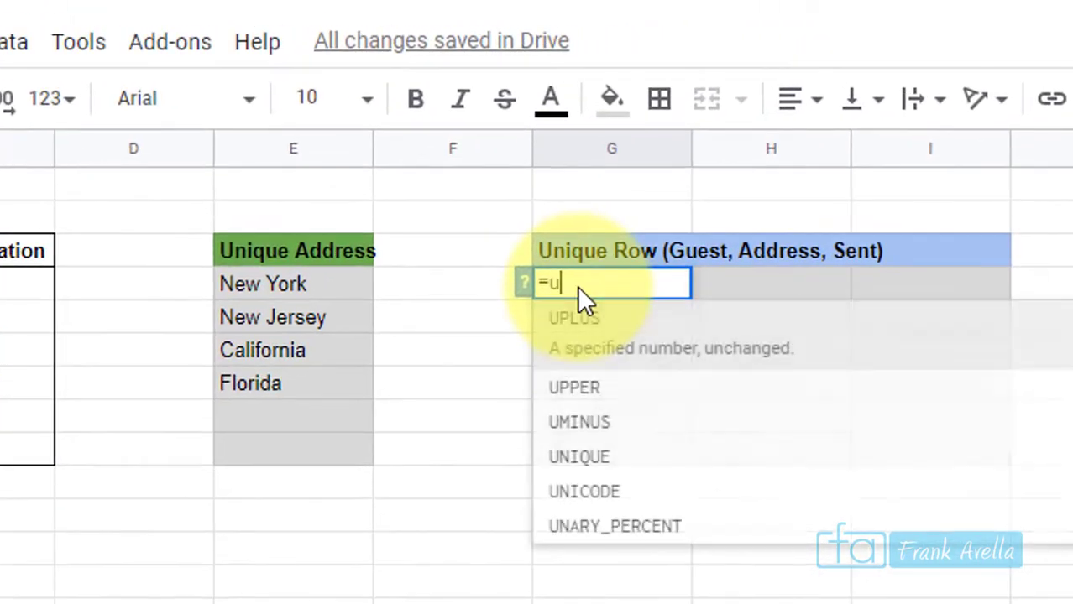
{"action": "type", "text": "n"}
{"action": "key", "text": "Tab"}
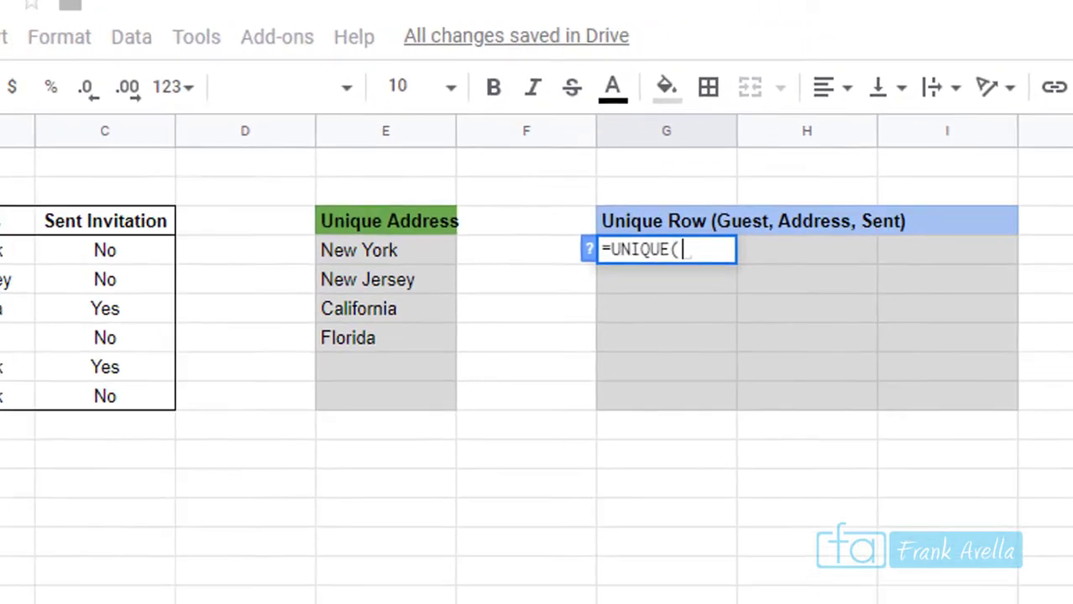
{"action": "left_click_drag", "start_coordinate": [101, 194], "coordinate": [324, 304]}
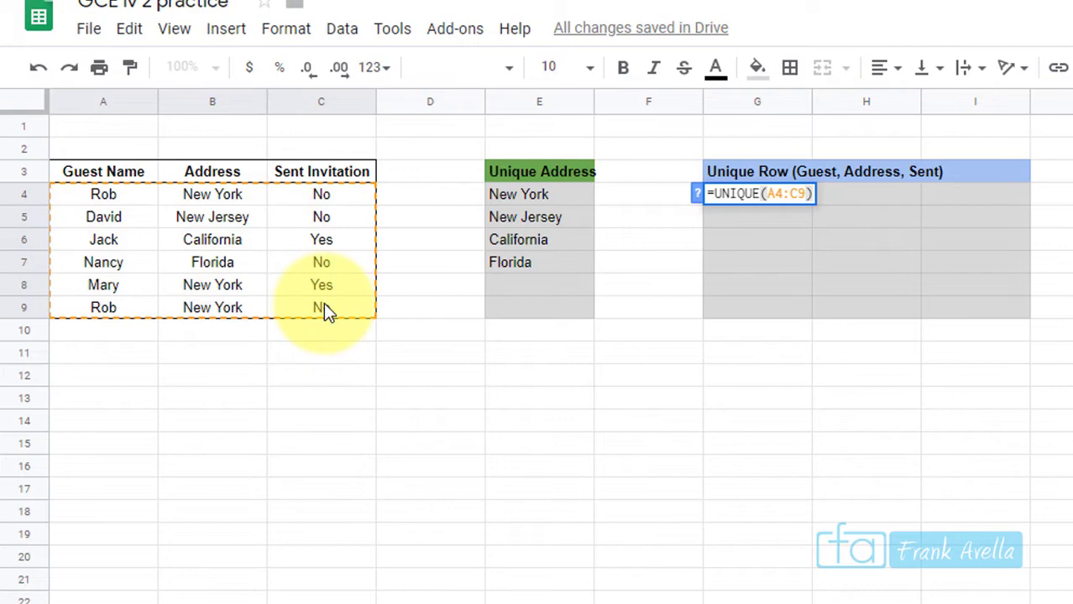
{"action": "key", "text": "Return"}
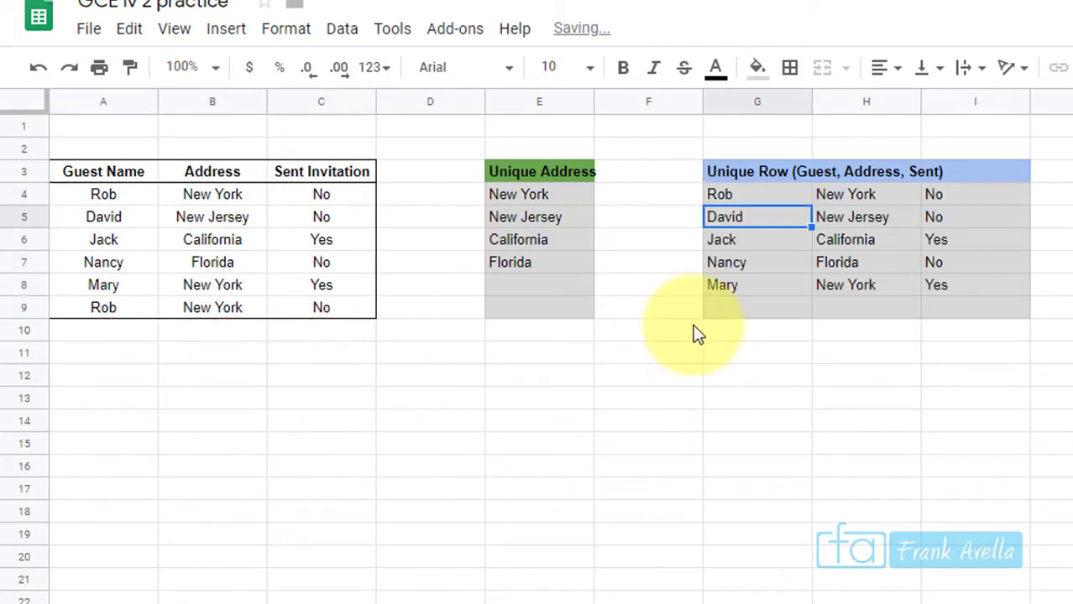
Step: Compare the first and last rows of the Unique Row results with the duplicate guest entry in row 9
{"action": "left_click", "coordinate": [749, 188]}
{"action": "left_click", "coordinate": [852, 194]}
{"action": "left_click", "coordinate": [941, 195]}
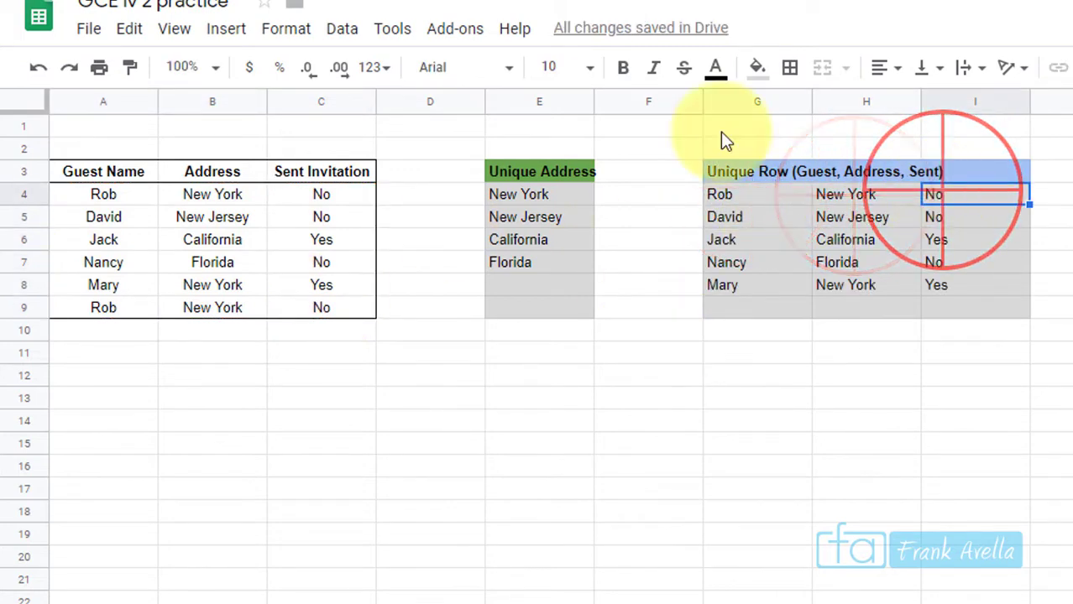
{"action": "left_click", "coordinate": [326, 309]}
{"action": "left_click", "coordinate": [232, 308]}
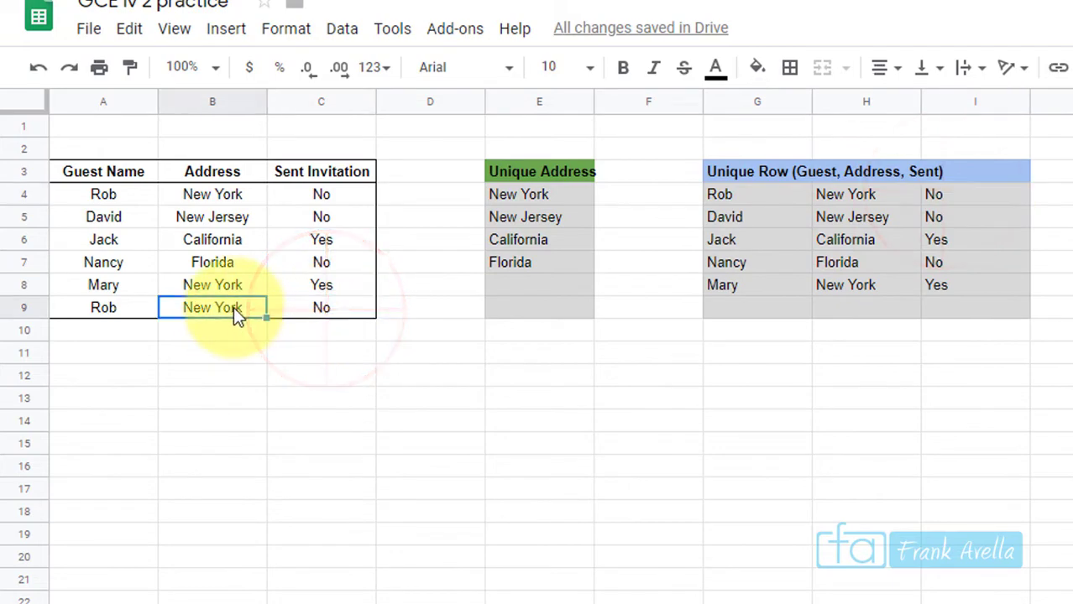
{"action": "left_click", "coordinate": [119, 308]}
{"action": "left_click", "coordinate": [706, 195]}
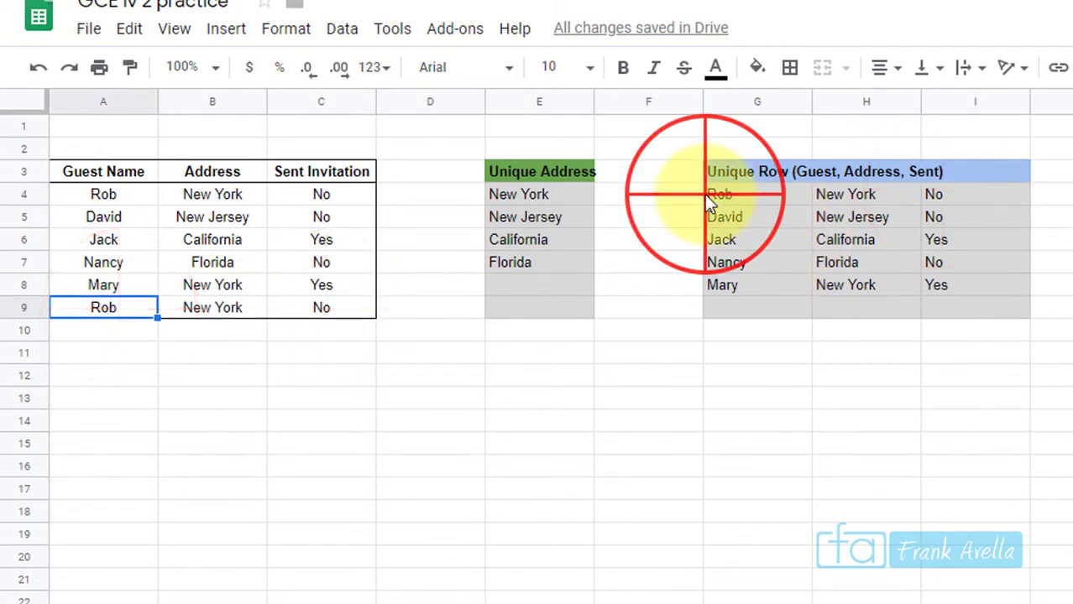
{"action": "left_click", "coordinate": [873, 194]}
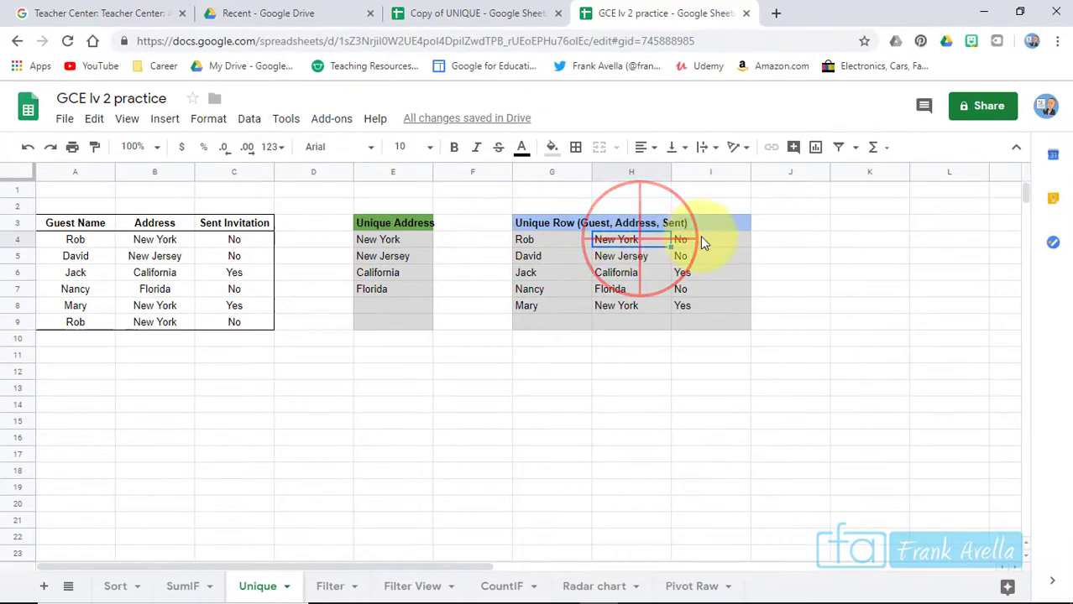
{"action": "left_click", "coordinate": [701, 238]}
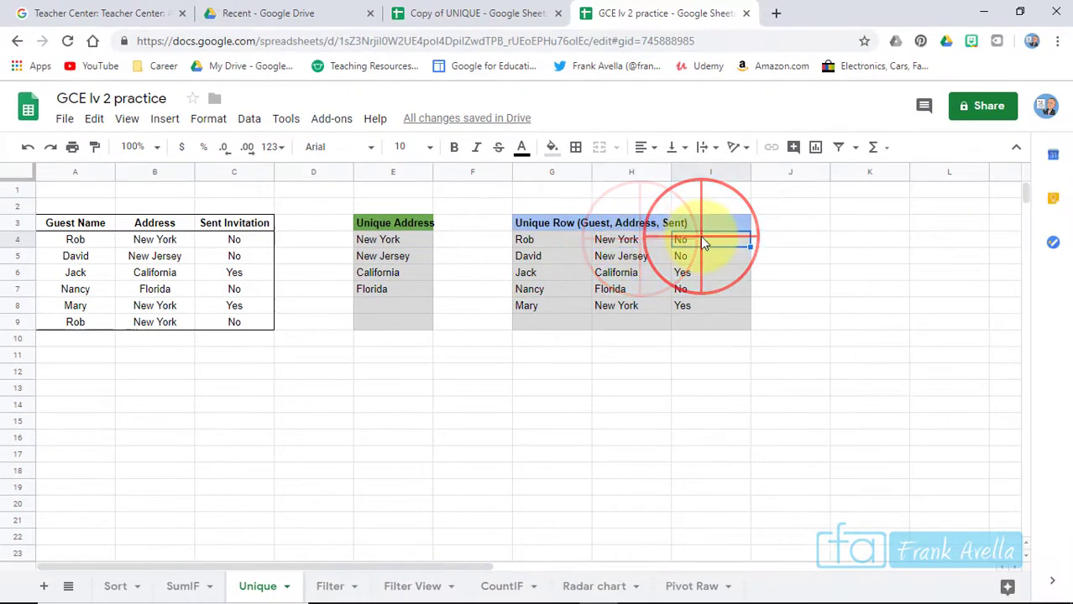
{"action": "left_click", "coordinate": [700, 313]}
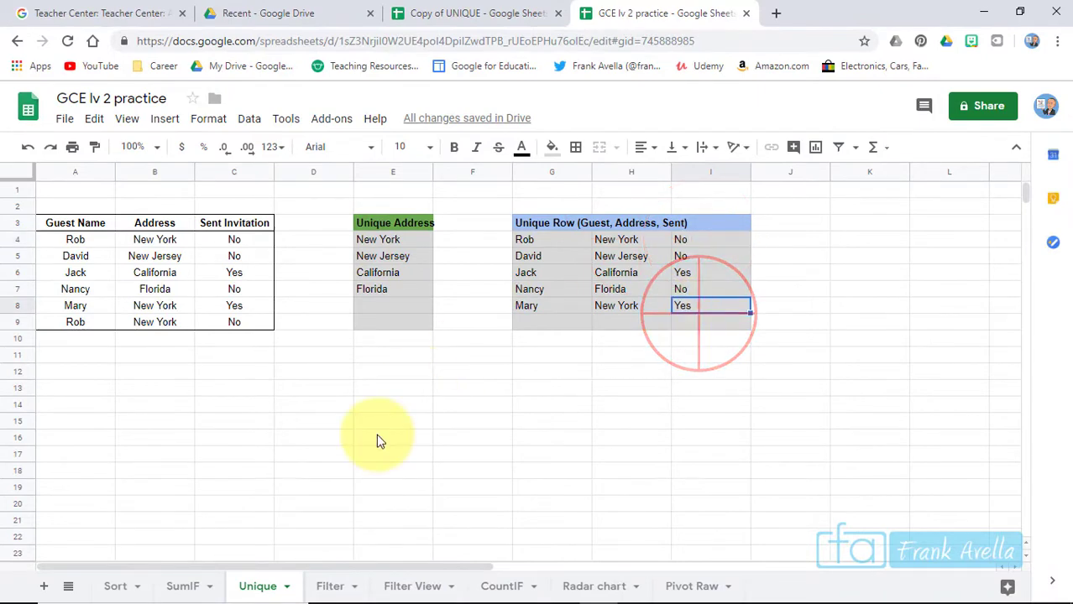
Step: Open the Filter sheet and review the guest table's Guest Name, Table Number and Diet Restriction columns
{"action": "left_click", "coordinate": [334, 586]}
{"action": "left_click", "coordinate": [430, 290]}
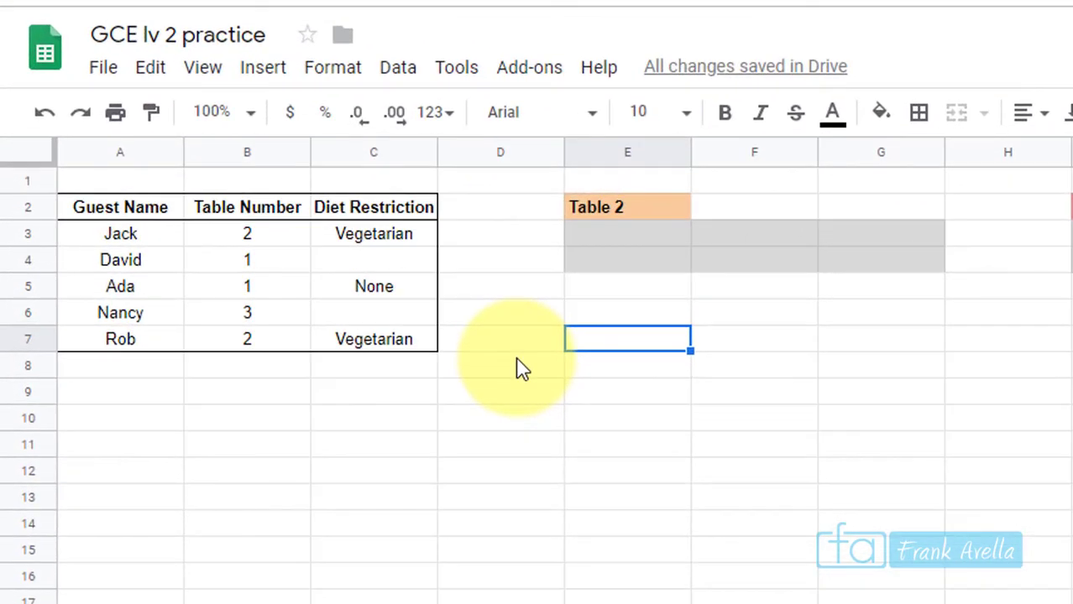
{"action": "left_click", "coordinate": [113, 208]}
{"action": "left_click", "coordinate": [248, 214]}
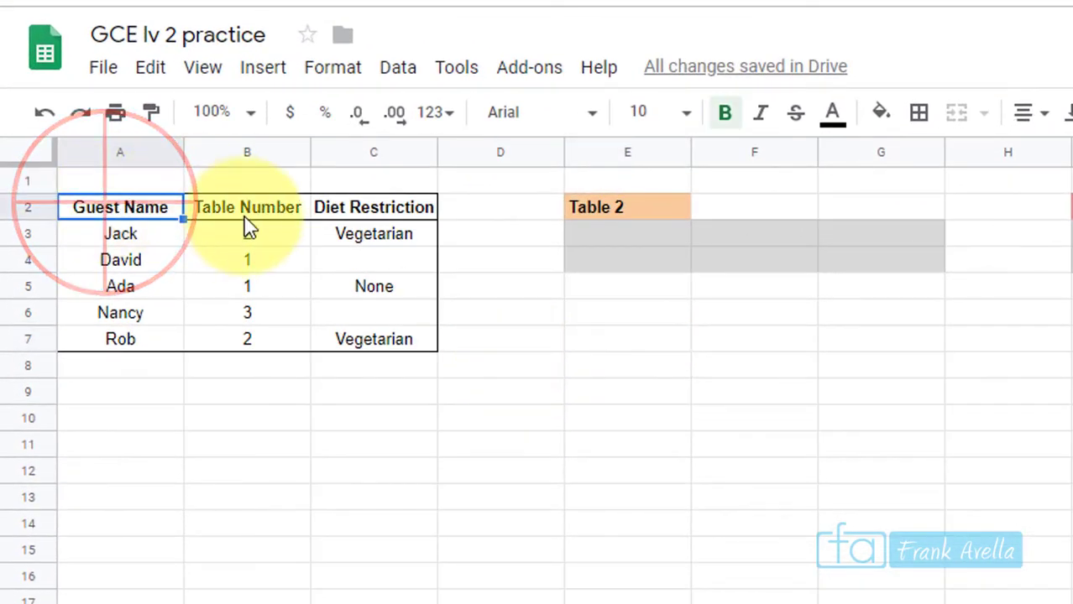
{"action": "left_click", "coordinate": [378, 210]}
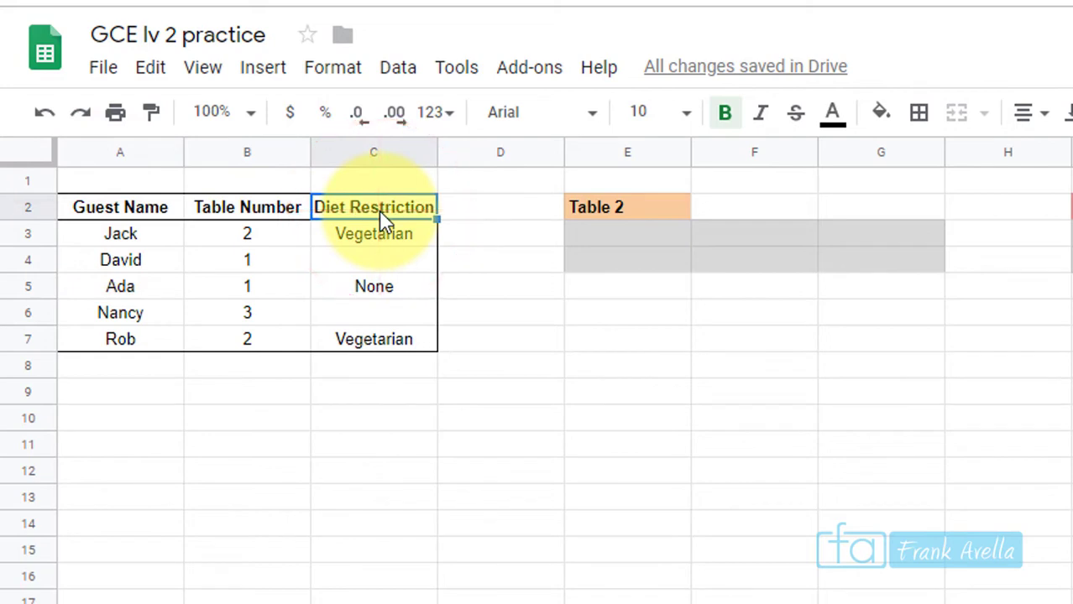
{"action": "left_click", "coordinate": [245, 235]}
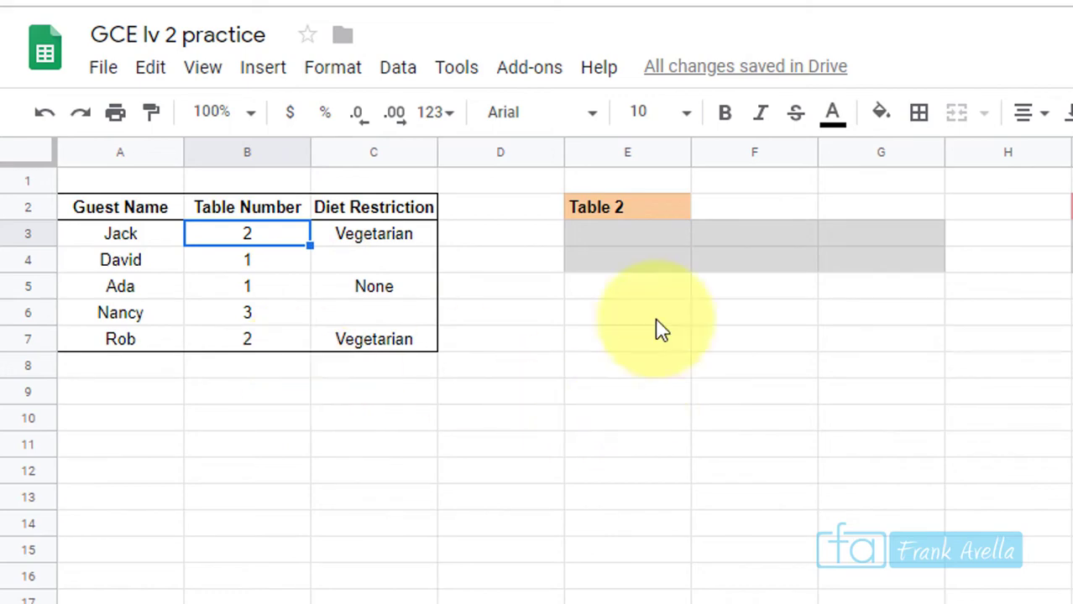
Step: List the guests seated at table 2 under Table 2 with the formula =FILTER(A3:C7,B3:B7=2) in cell E3
{"action": "left_click", "coordinate": [634, 240]}
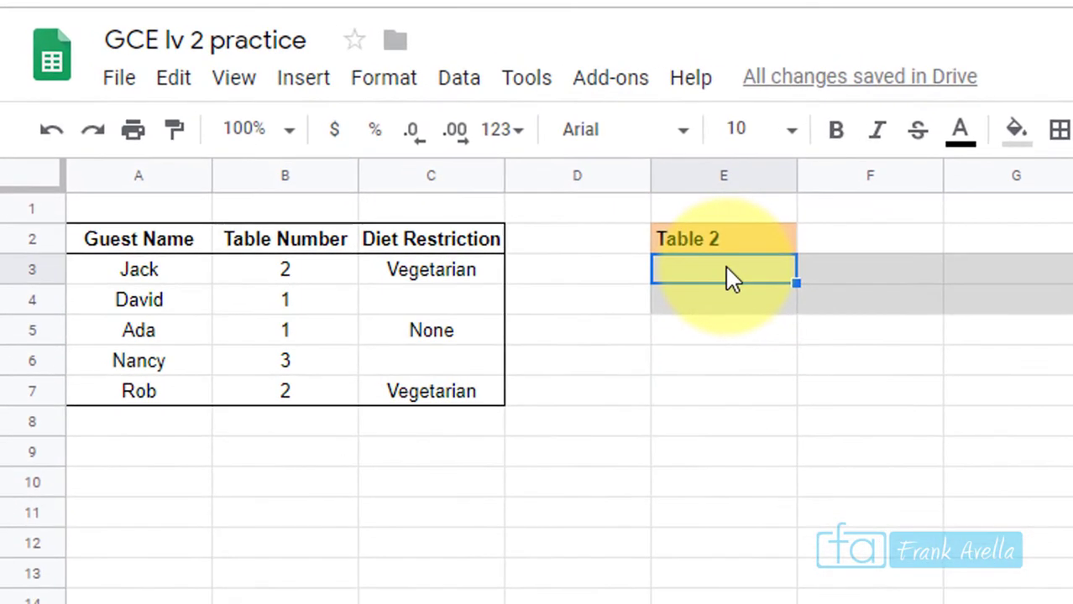
{"action": "type", "text": "="}
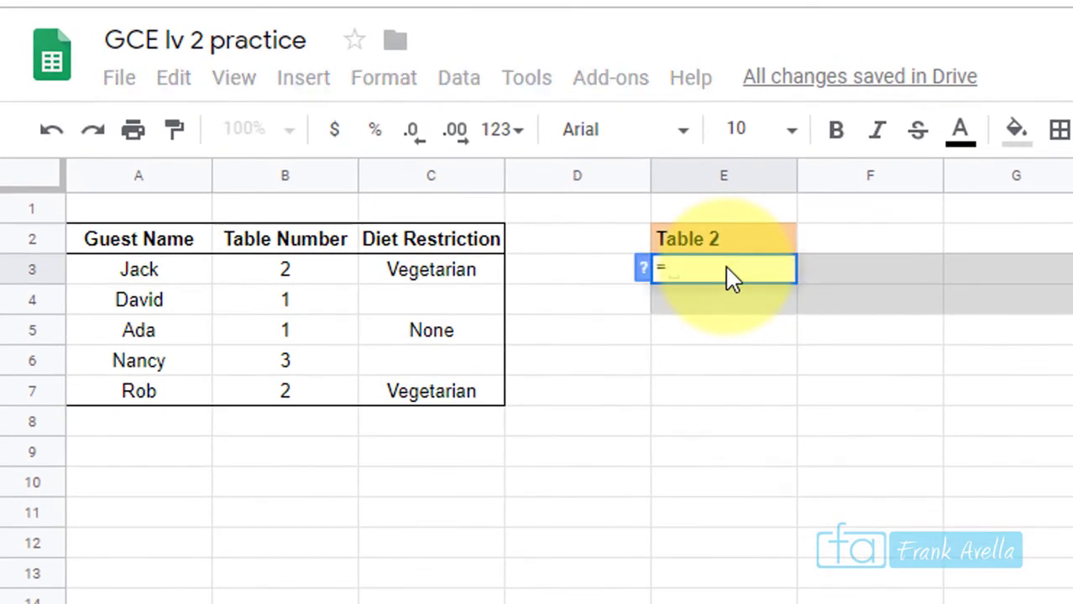
{"action": "type", "text": "fil"}
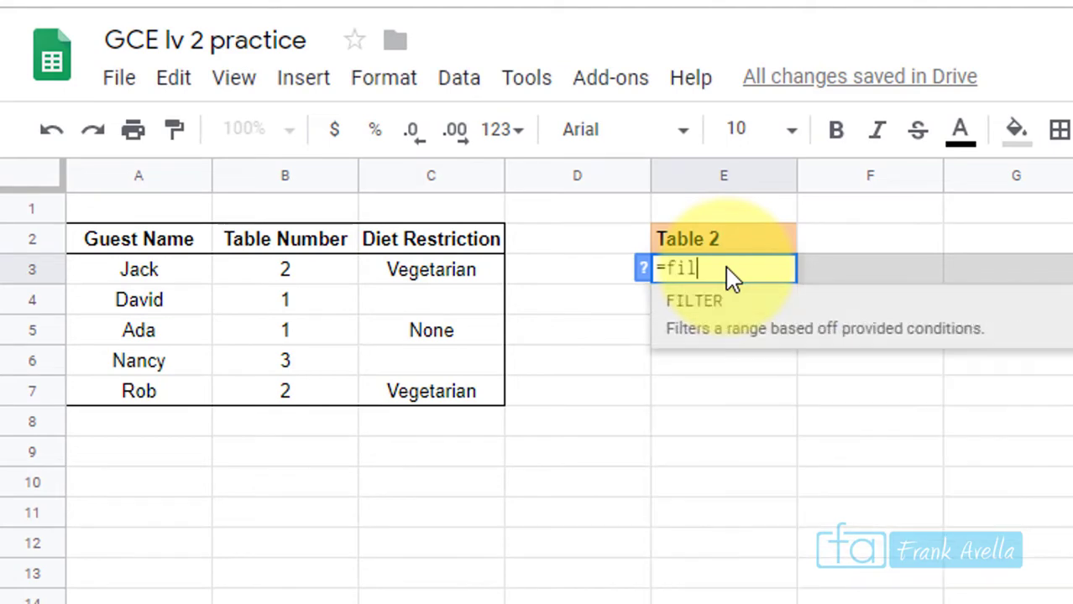
{"action": "key", "text": "Tab"}
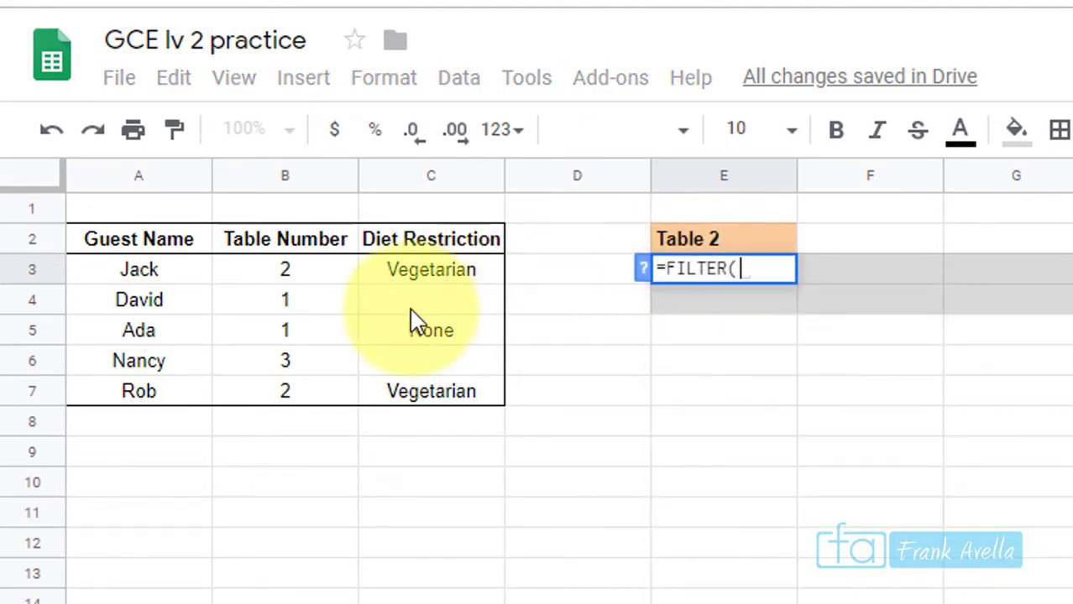
{"action": "left_click_drag", "start_coordinate": [152, 277], "coordinate": [413, 393]}
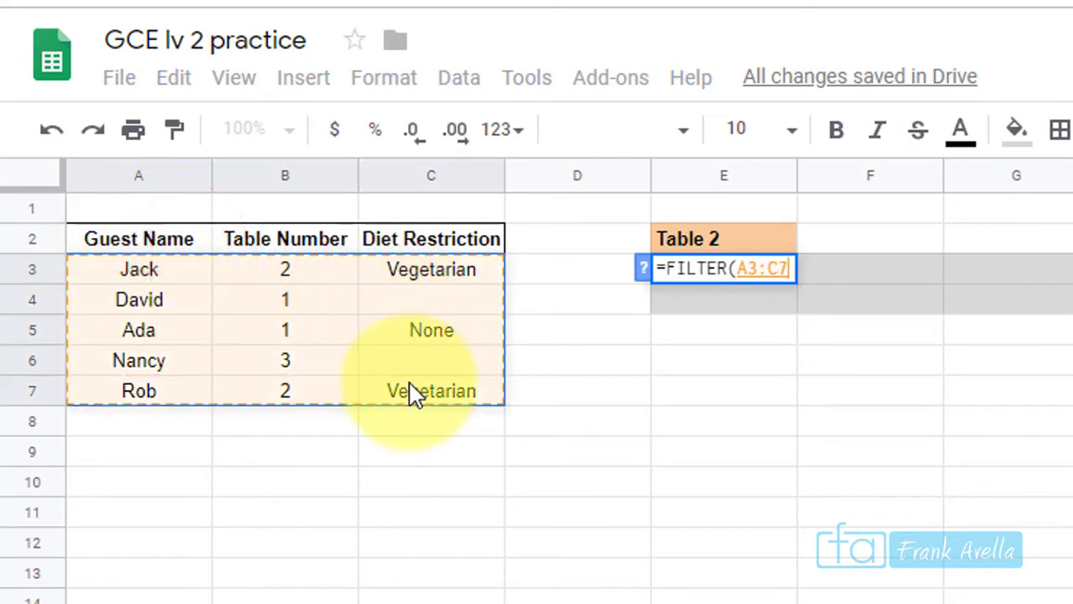
{"action": "type", "text": ","}
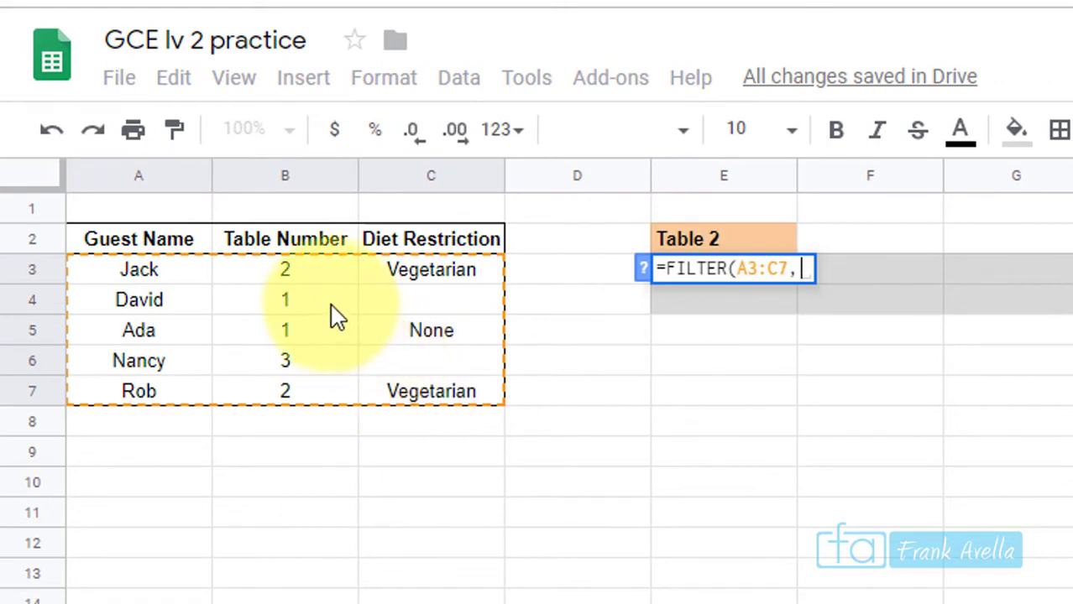
{"action": "left_click_drag", "start_coordinate": [304, 273], "coordinate": [309, 403]}
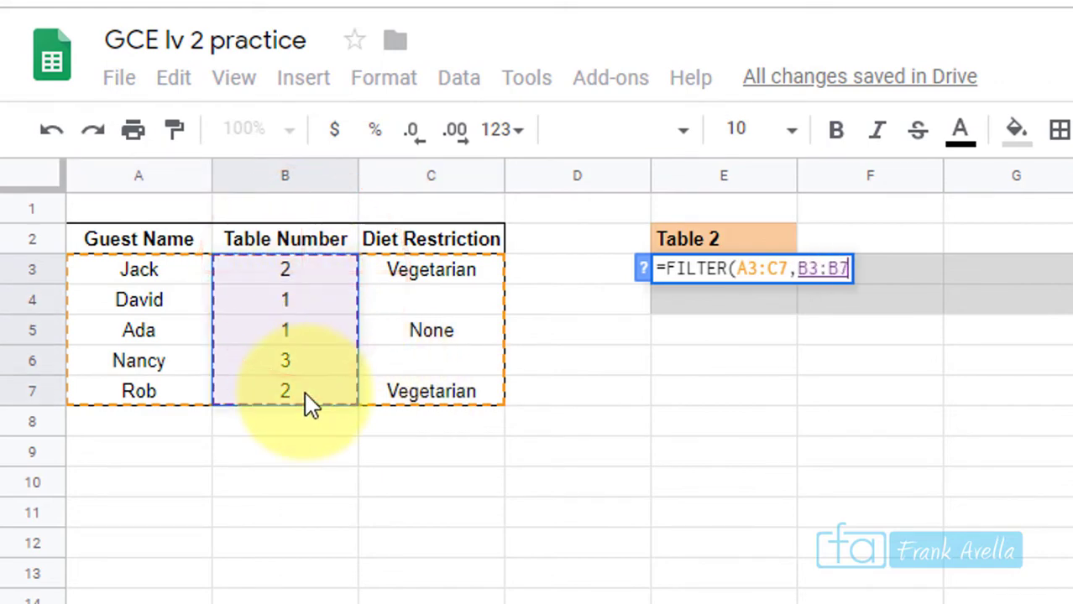
{"action": "type", "text": ","}
{"action": "key", "text": "BackSpace"}
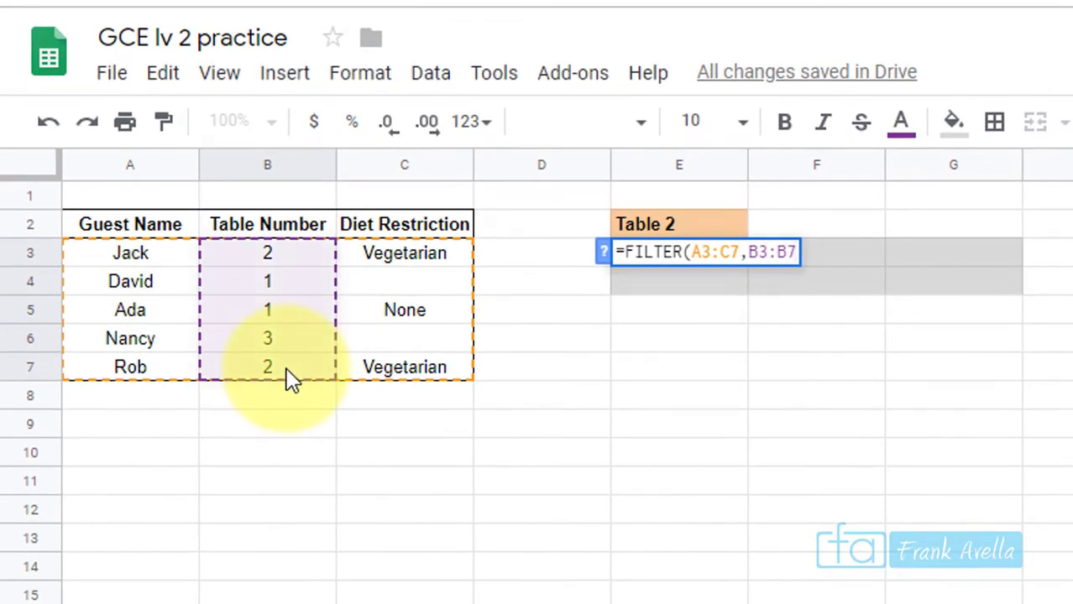
{"action": "type", "text": "=2"}
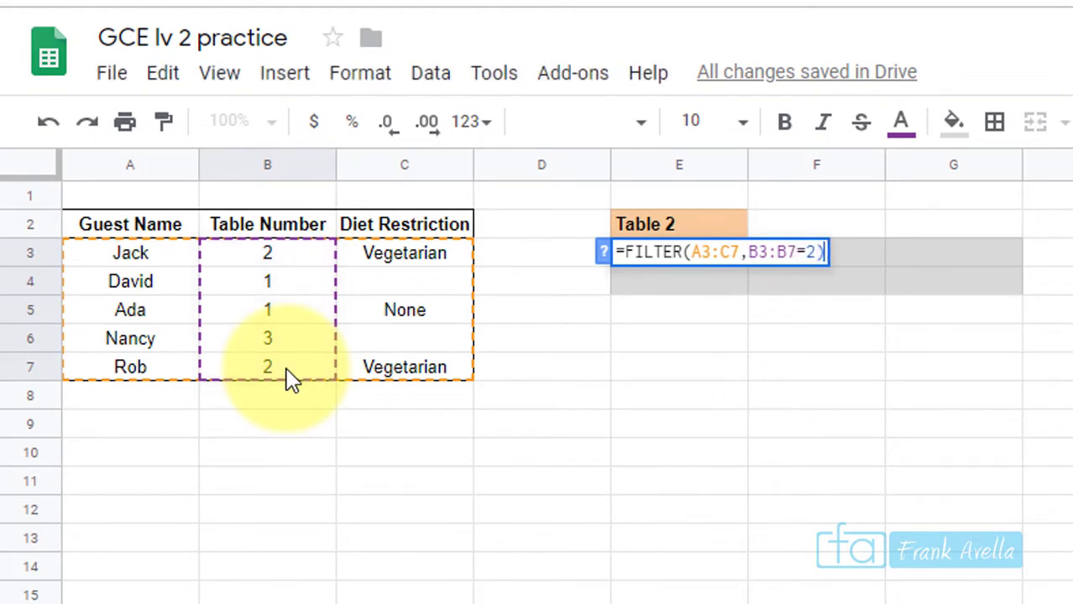
{"action": "type", "text": ")"}
{"action": "key", "text": "Return"}
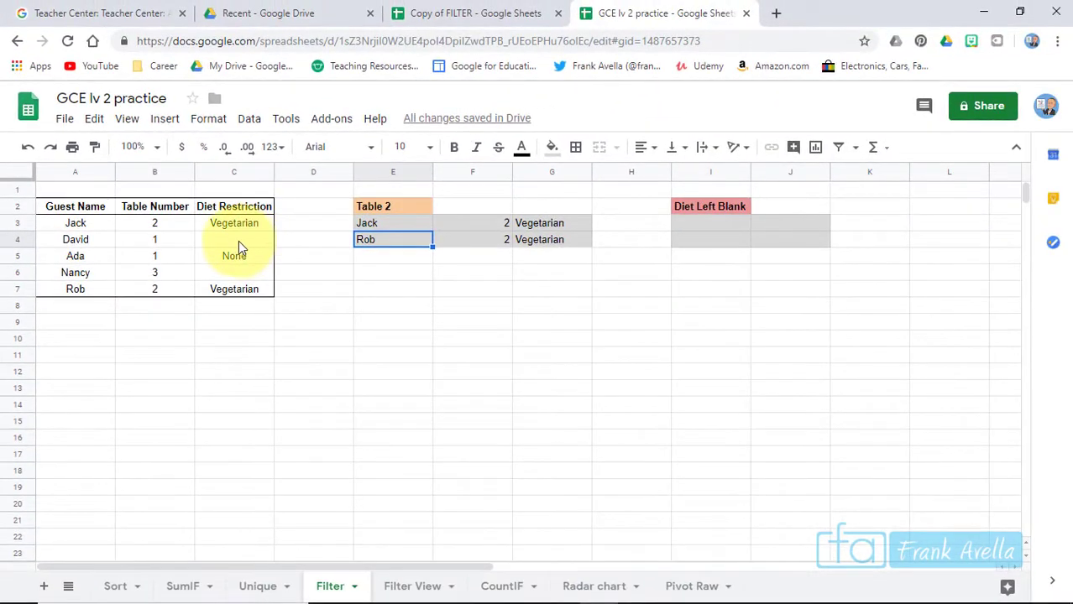
Step: List the guests with an empty Diet Restriction under Diet Left Blank with the formula =FILTER(A3:C7,ISBLANK(C3:C7)) in cell I3
{"action": "left_click", "coordinate": [411, 283]}
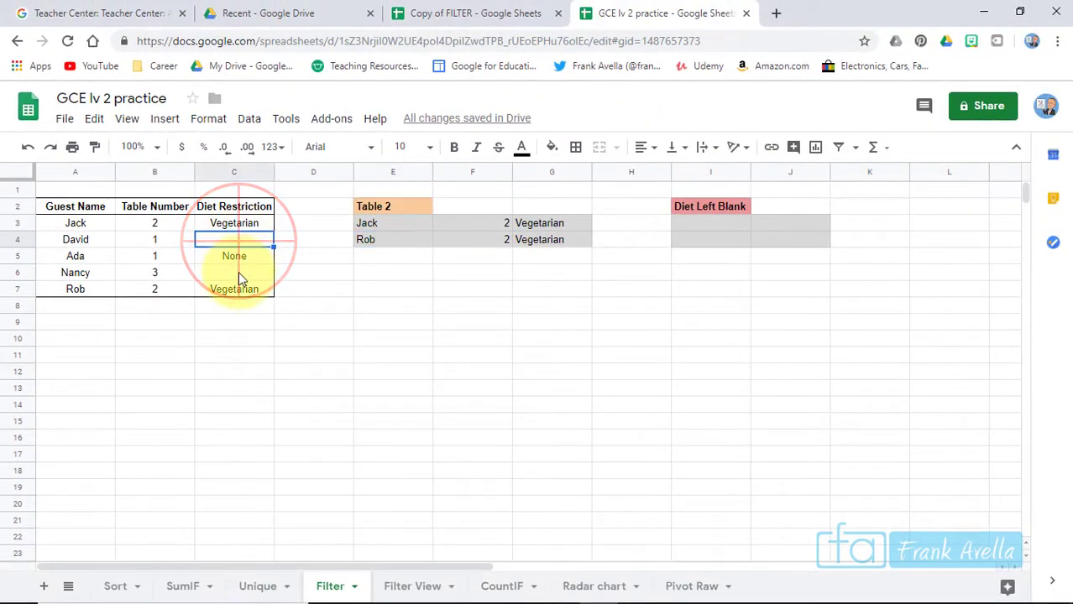
{"action": "left_click", "coordinate": [239, 271]}
{"action": "left_click", "coordinate": [242, 237]}
{"action": "left_click", "coordinate": [243, 272]}
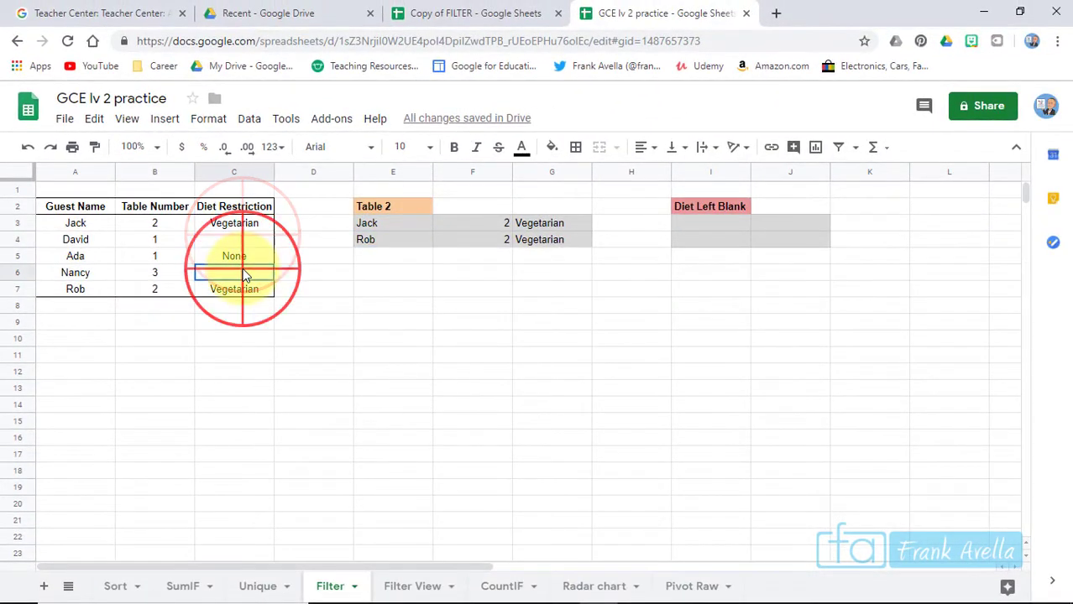
{"action": "left_click", "coordinate": [678, 223]}
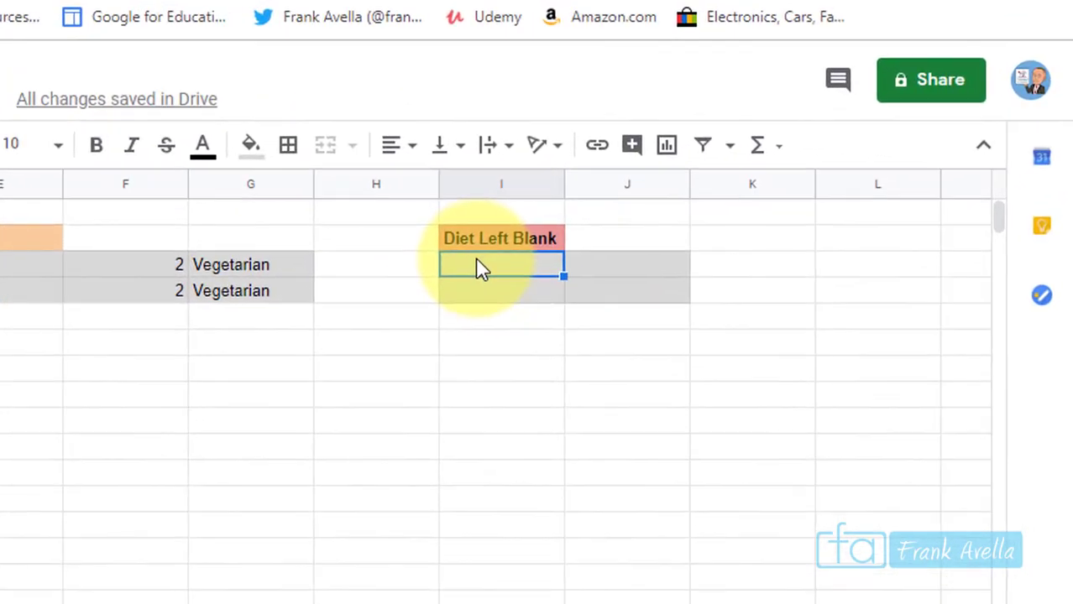
{"action": "type", "text": "="}
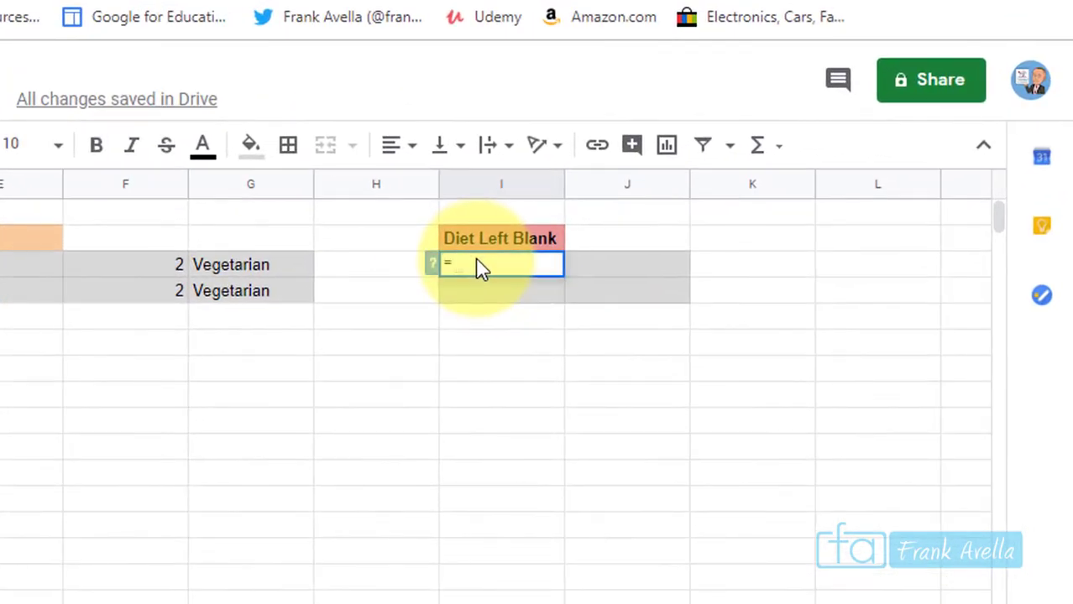
{"action": "type", "text": "FILTER("}
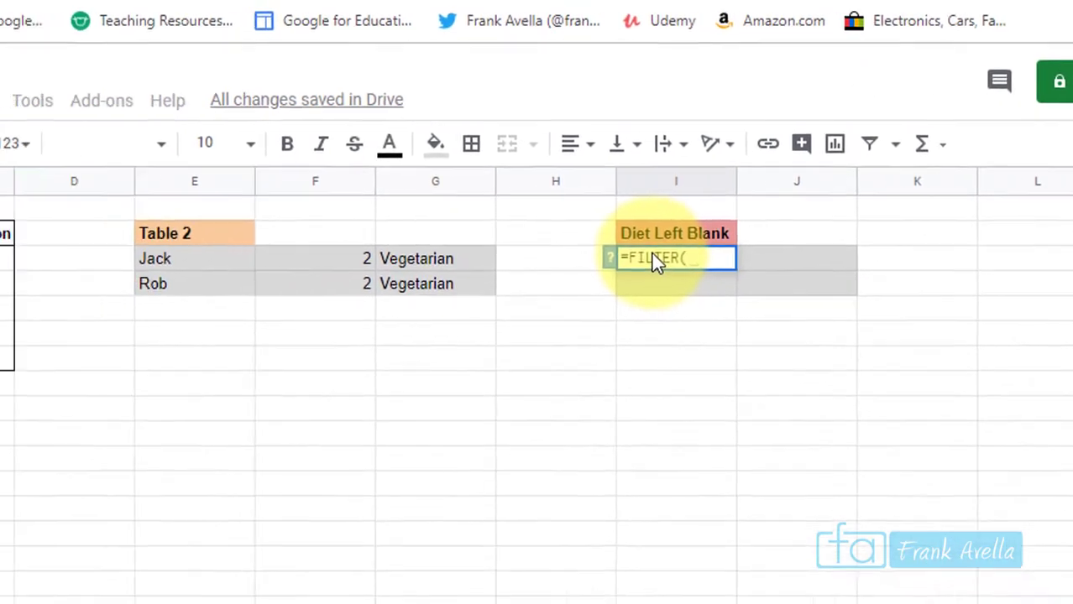
{"action": "left_click_drag", "start_coordinate": [79, 252], "coordinate": [276, 337]}
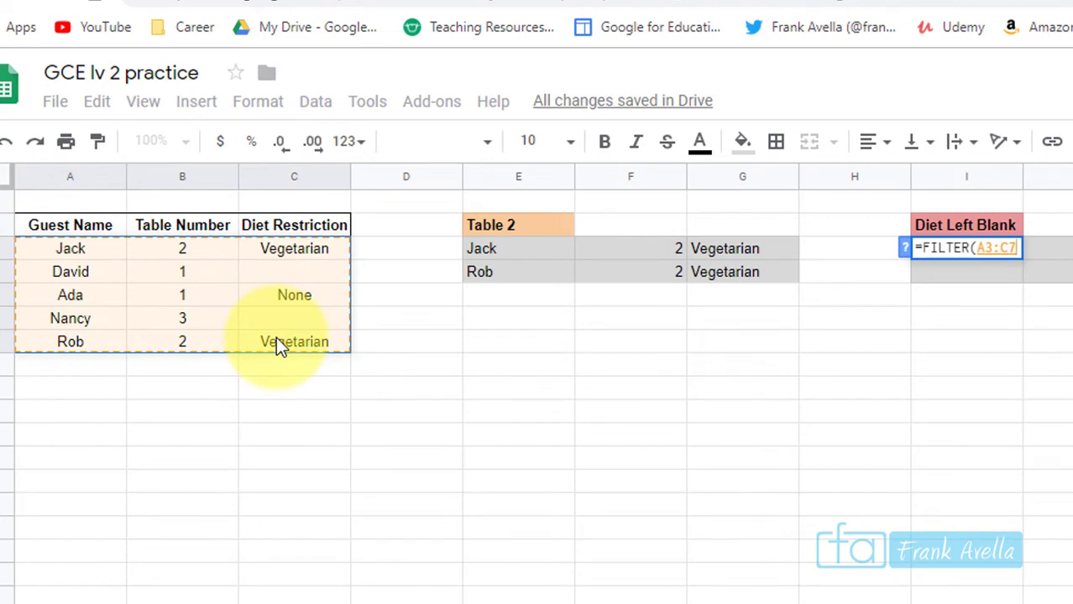
{"action": "type", "text": ",is"}
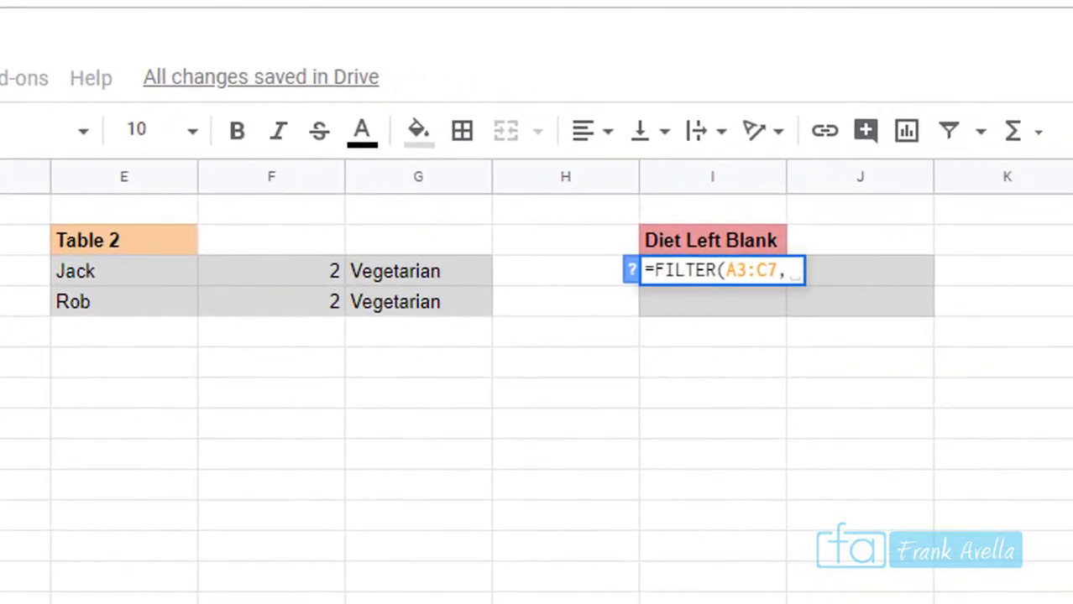
{"action": "type", "text": "b"}
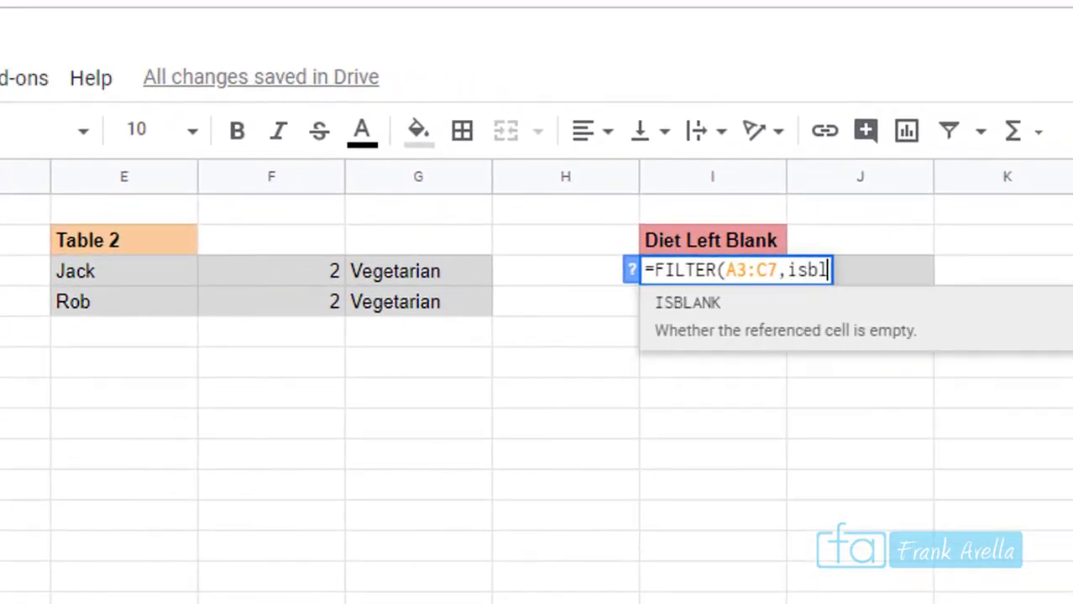
{"action": "type", "text": "l"}
{"action": "key", "text": "Tab"}
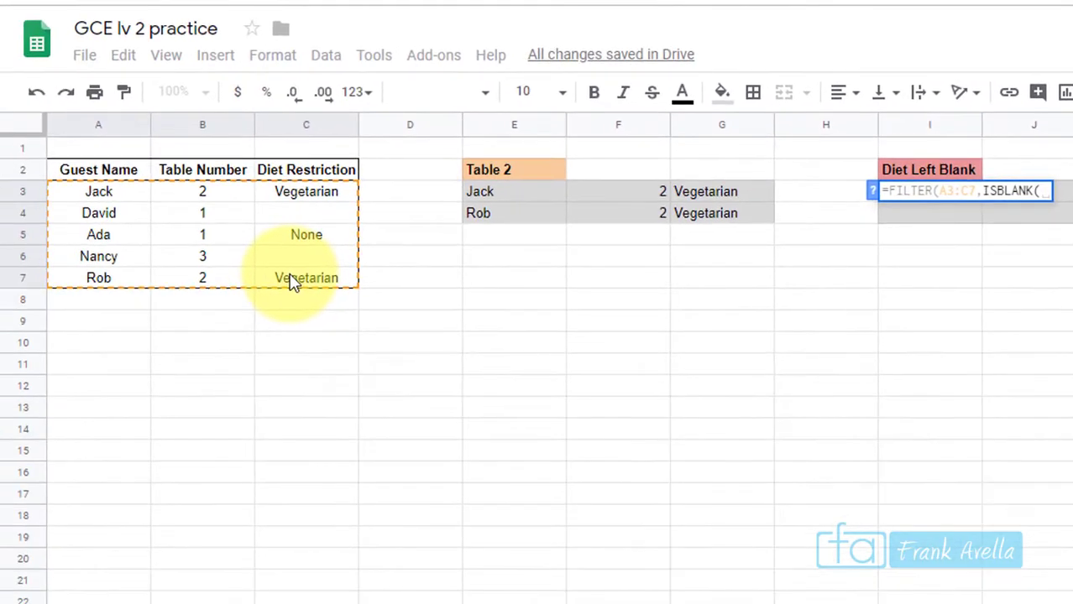
{"action": "left_click_drag", "start_coordinate": [323, 193], "coordinate": [325, 280]}
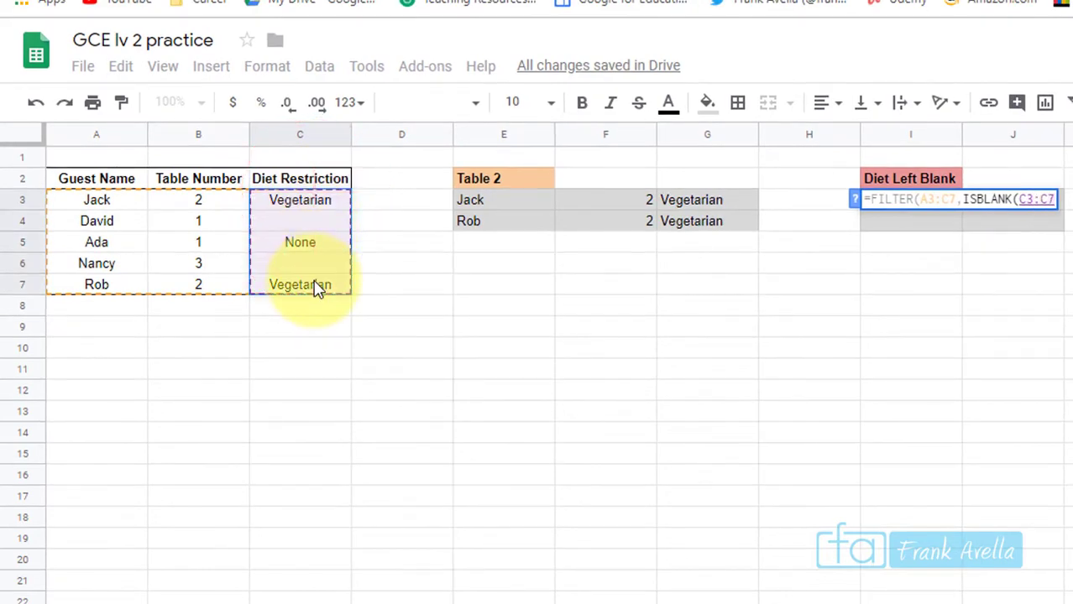
{"action": "key", "text": "Return"}
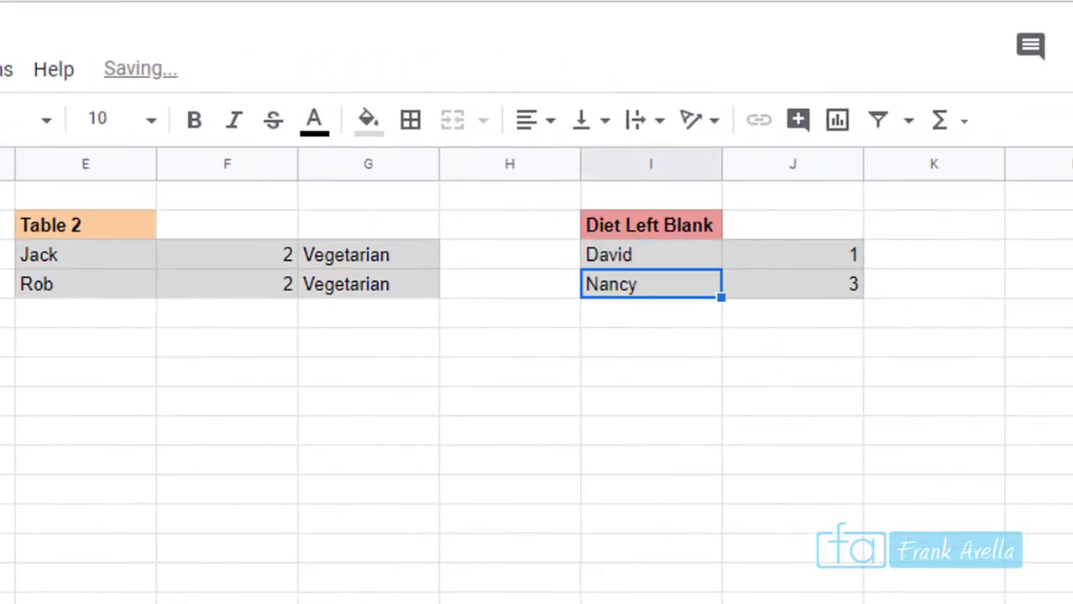
Step: Compare the Diet Left Blank results with the empty Diet Restriction cells in rows 4 and 6
{"action": "left_click", "coordinate": [604, 285]}
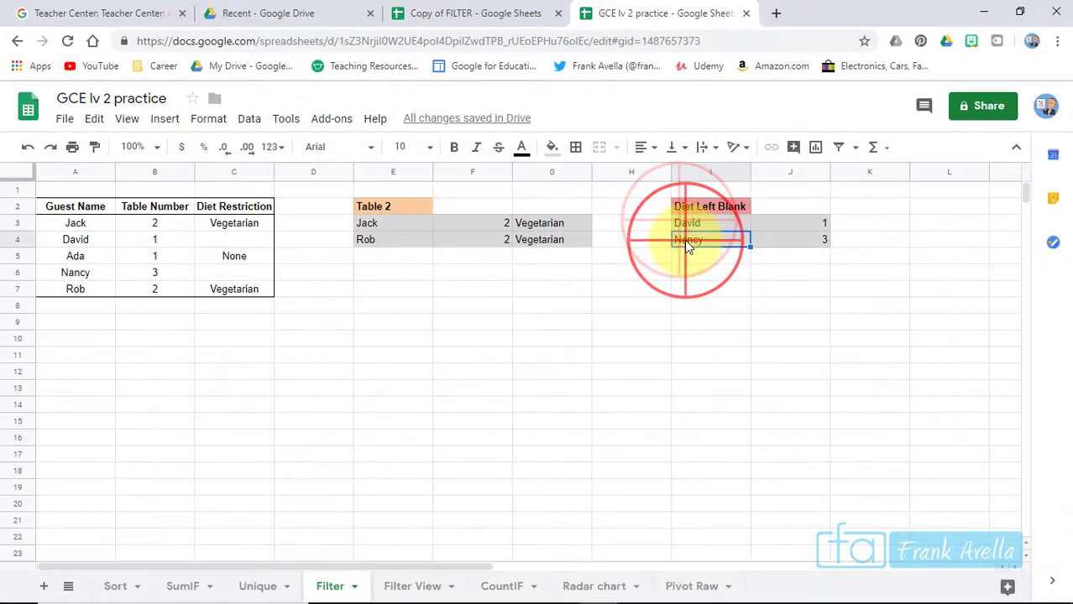
{"action": "left_click", "coordinate": [223, 239]}
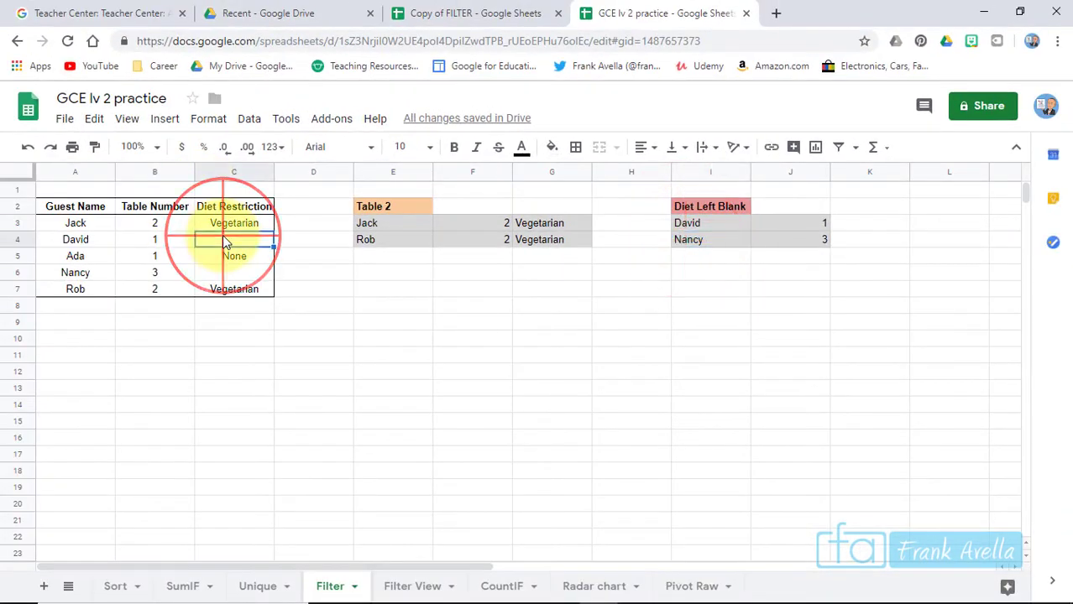
{"action": "left_click", "coordinate": [226, 272]}
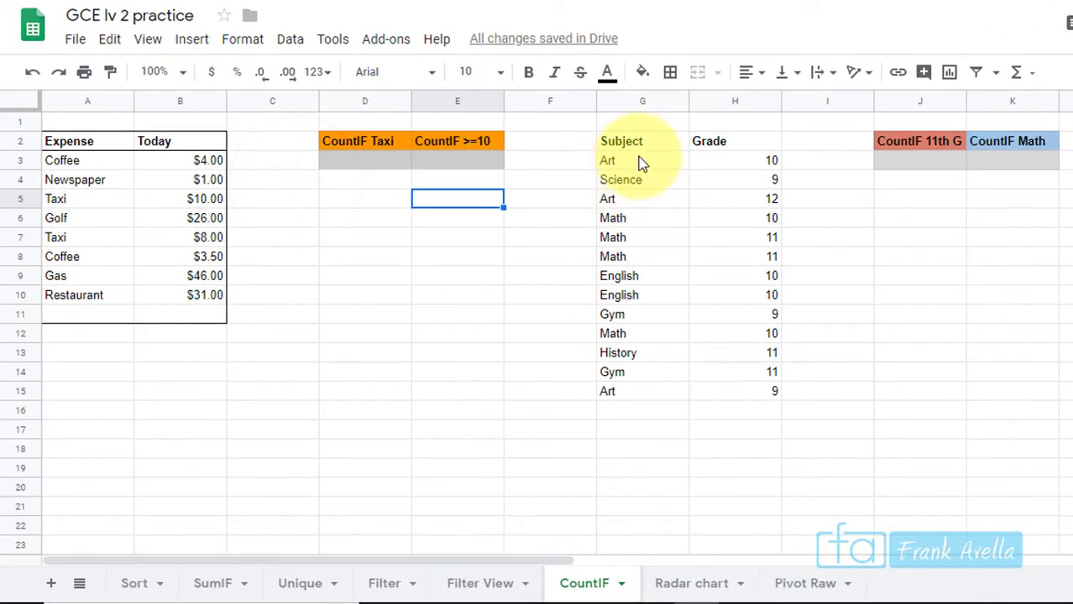
Step: On the CountIF sheet, count the Art entries in the Subject column with =COUNTIF(G3:G15,"art") in cell J3, and check the Art rows
{"action": "left_click", "coordinate": [636, 164]}
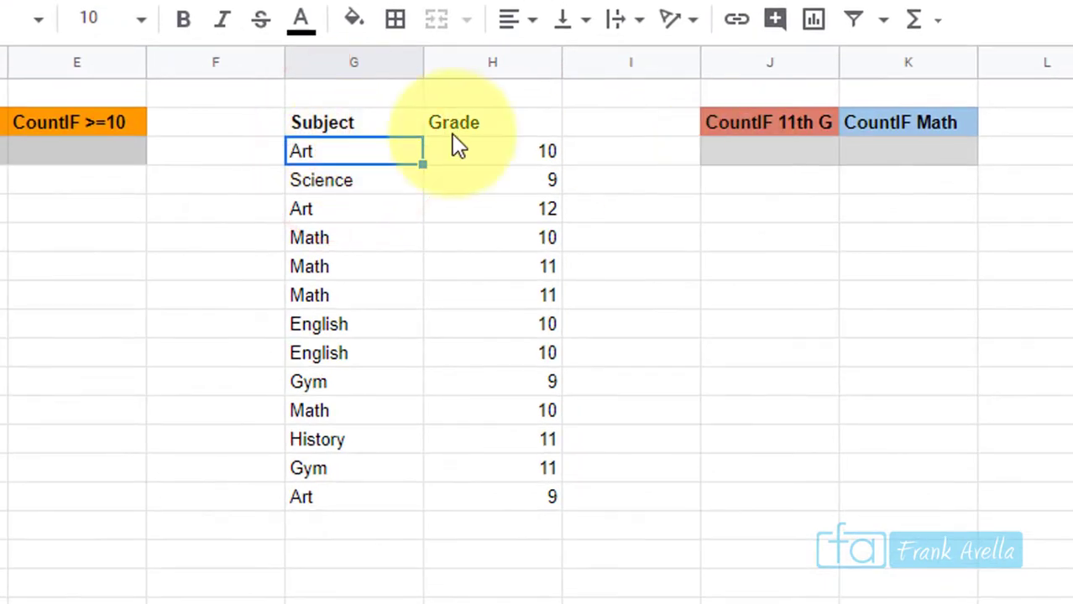
{"action": "left_click", "coordinate": [750, 155]}
{"action": "type", "text": "=cou"}
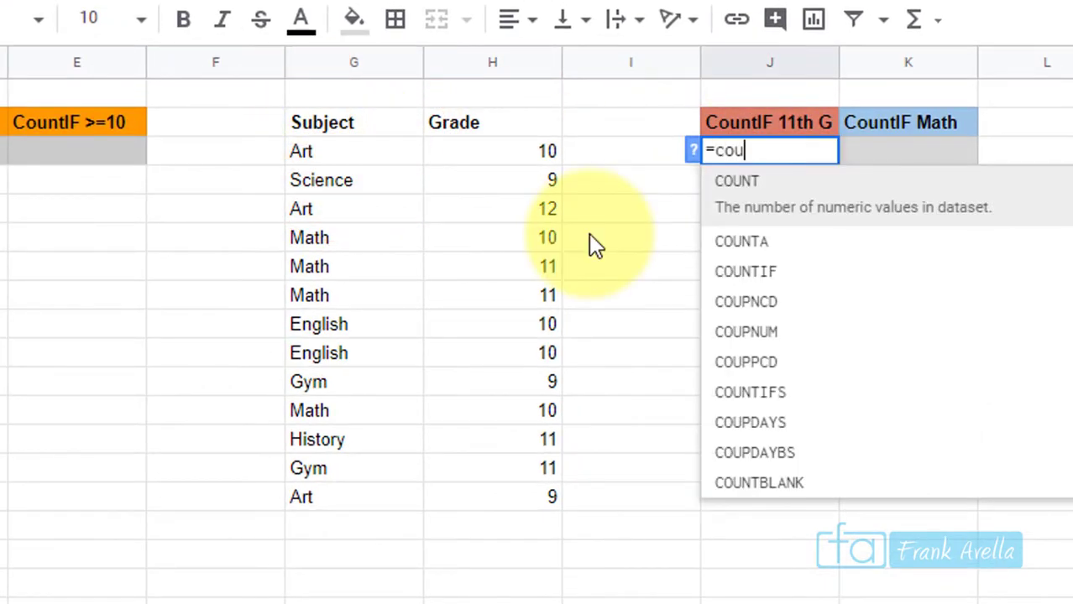
{"action": "left_click", "coordinate": [826, 283]}
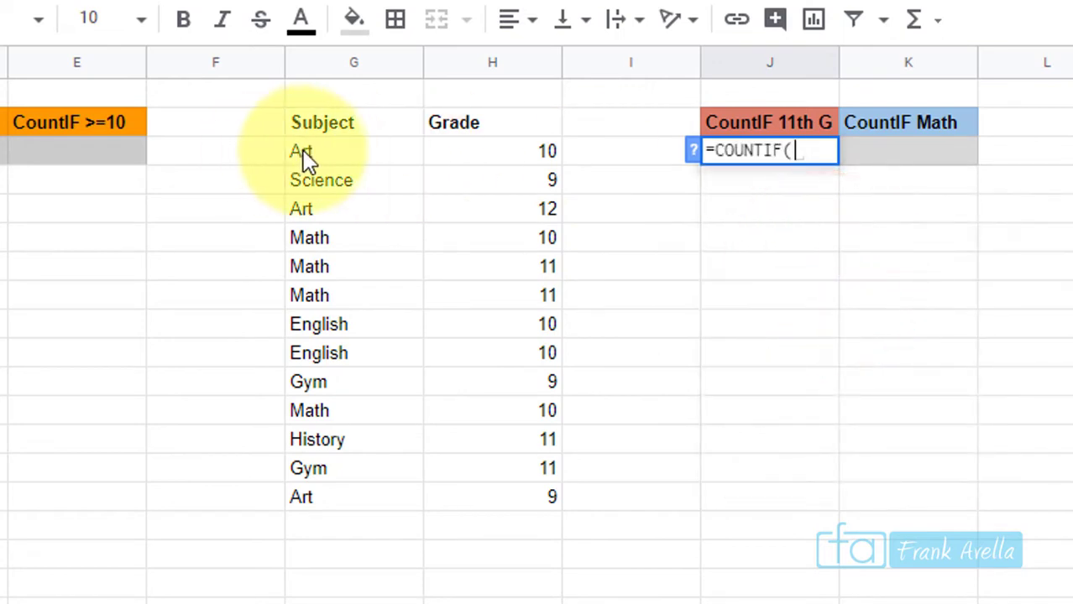
{"action": "left_click_drag", "start_coordinate": [304, 162], "coordinate": [311, 499]}
{"action": "type", "text": ",\""}
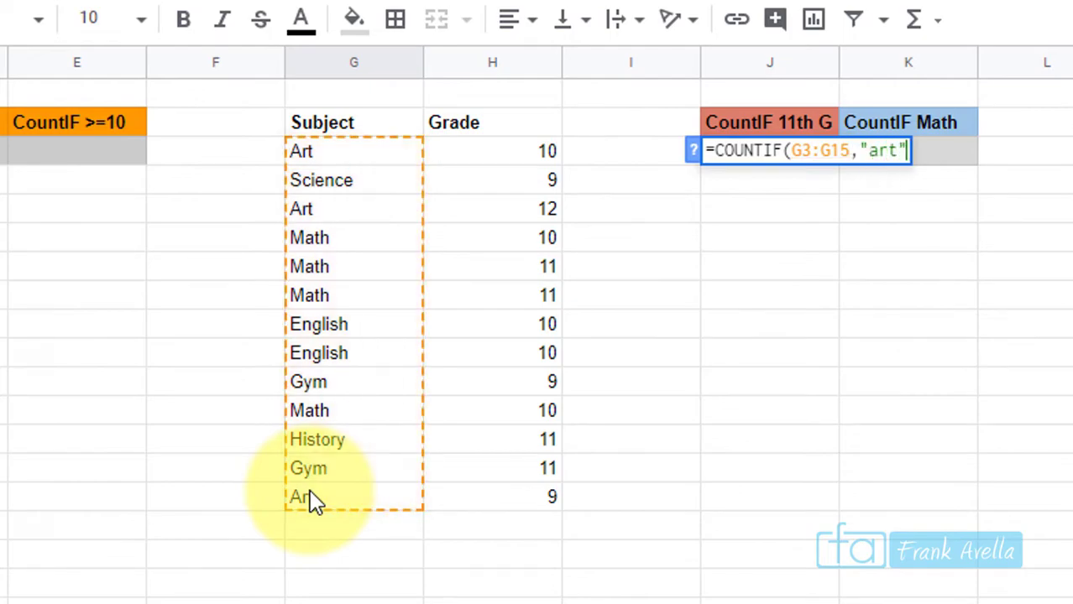
{"action": "type", "text": "art\""}
{"action": "key", "text": "Return"}
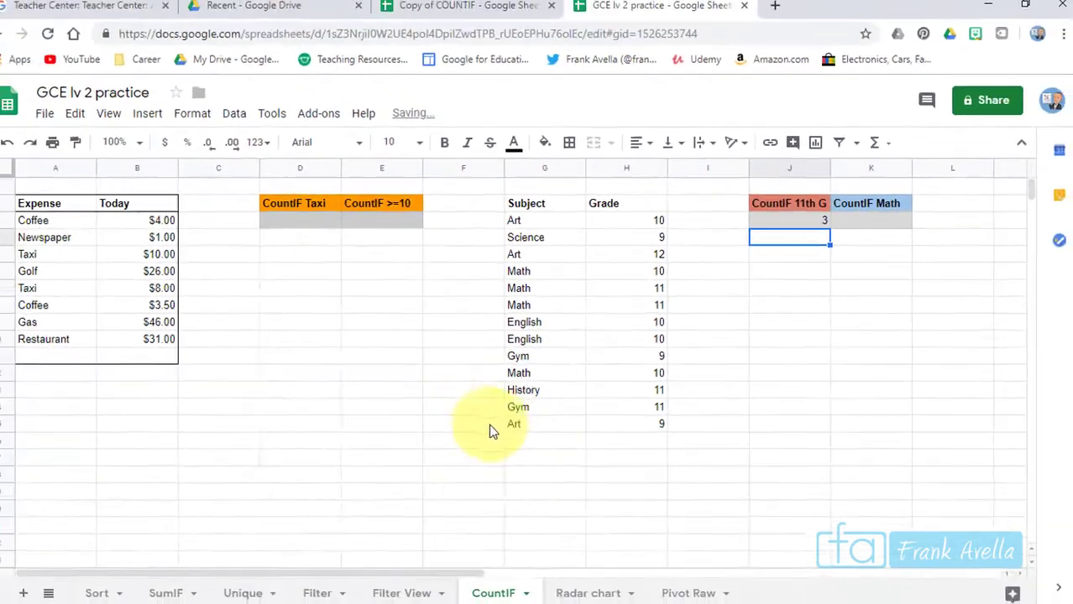
{"action": "left_click", "coordinate": [549, 417]}
{"action": "left_click", "coordinate": [537, 256]}
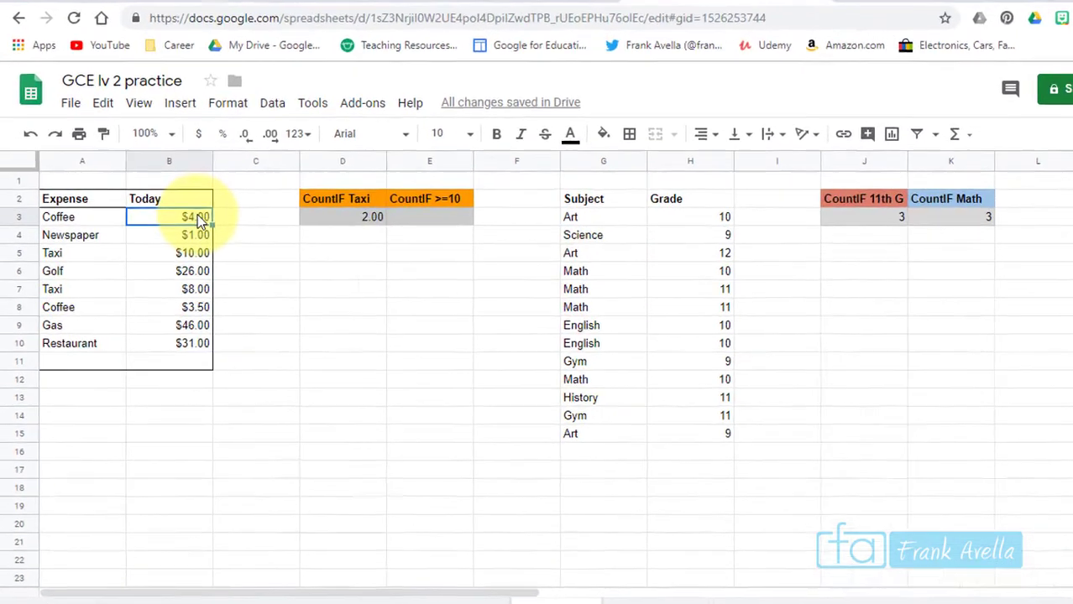
Step: Review the Today amounts in B3:B10 and set the number format of cell E3 under CountIF >=10 to Number
{"action": "left_click_drag", "start_coordinate": [181, 221], "coordinate": [178, 304]}
{"action": "left_click_drag", "start_coordinate": [253, 311], "coordinate": [252, 356]}
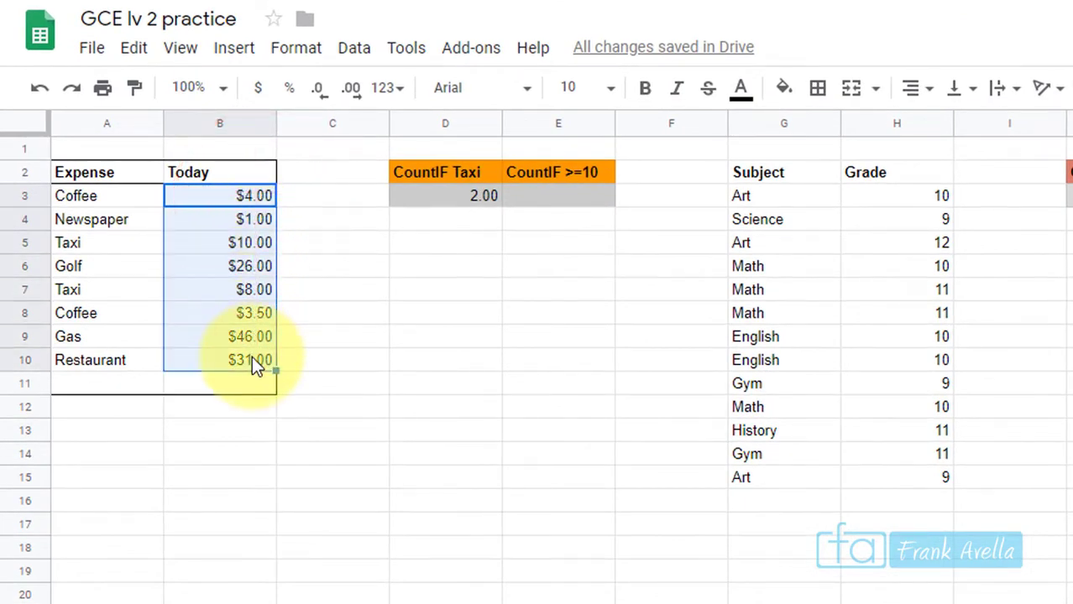
{"action": "left_click", "coordinate": [567, 195]}
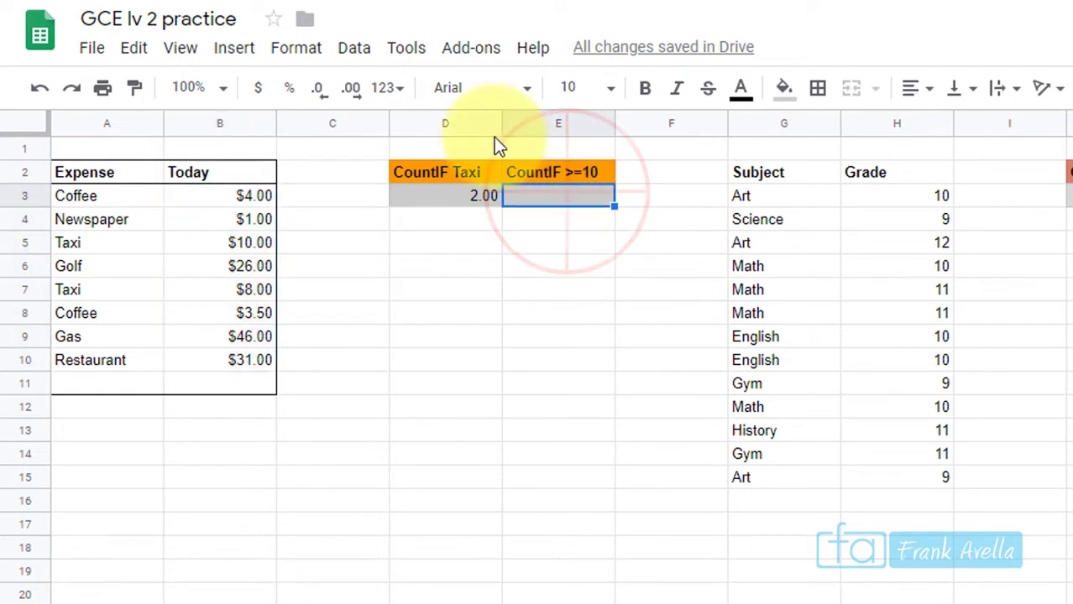
{"action": "left_click", "coordinate": [306, 52]}
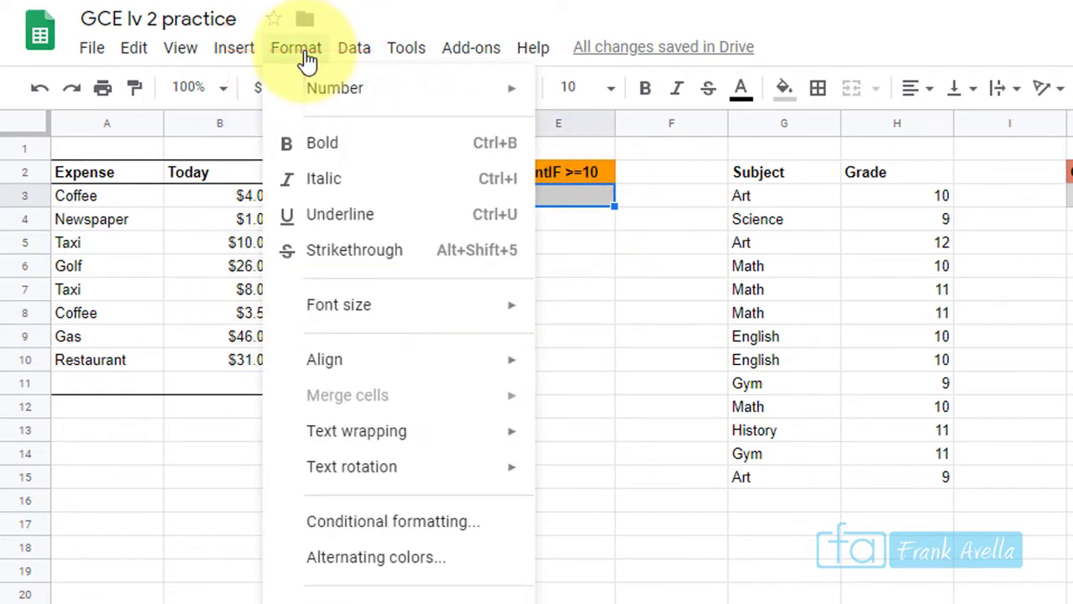
{"action": "mouse_move", "coordinate": [343, 86]}
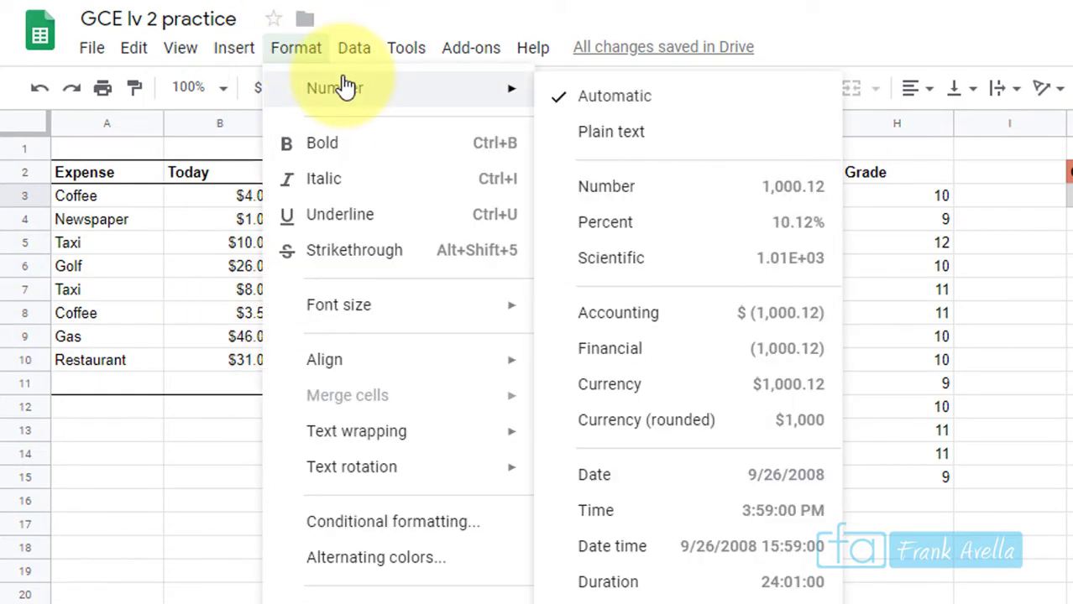
{"action": "left_click", "coordinate": [626, 195]}
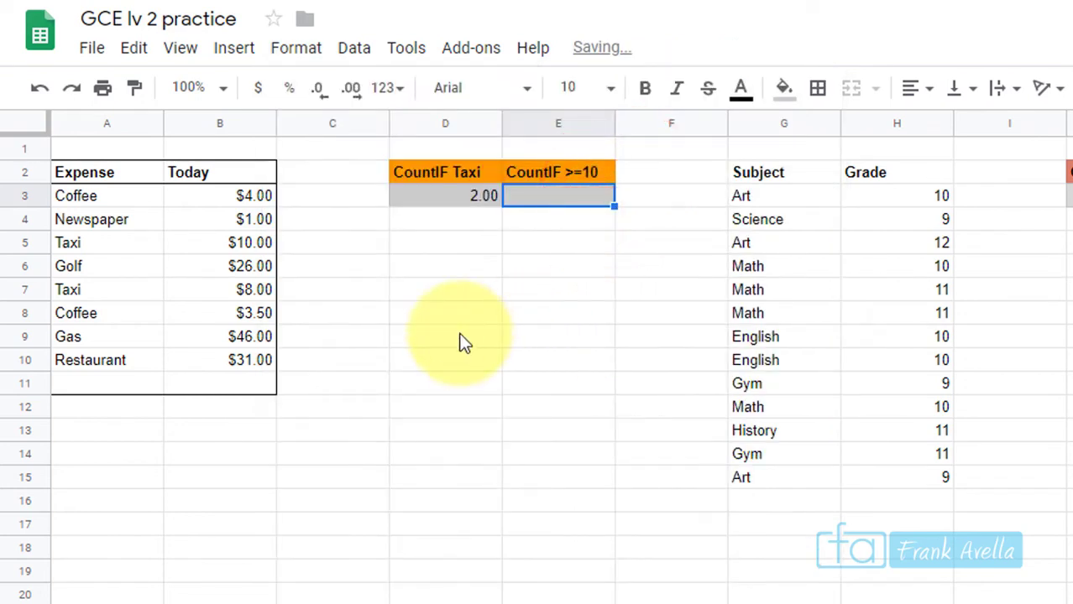
Step: Count the Today amounts of at least 10 under CountIF >=10 with =COUNTIF(B3:B10,">=10.00") in cell E3
{"action": "type", "text": "=coun"}
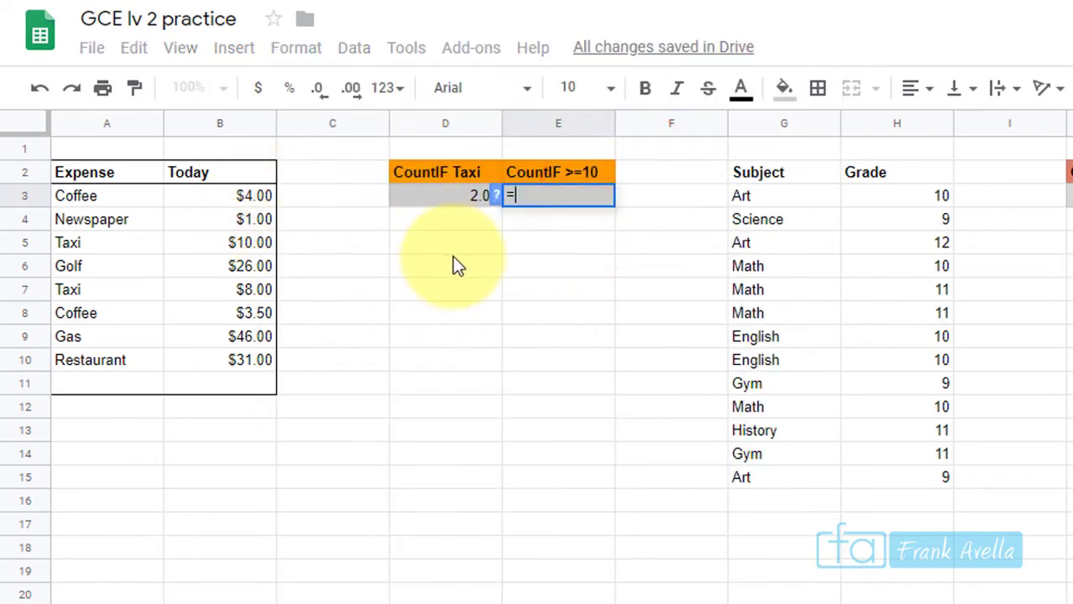
{"action": "key", "text": "Down"}
{"action": "key", "text": "Down"}
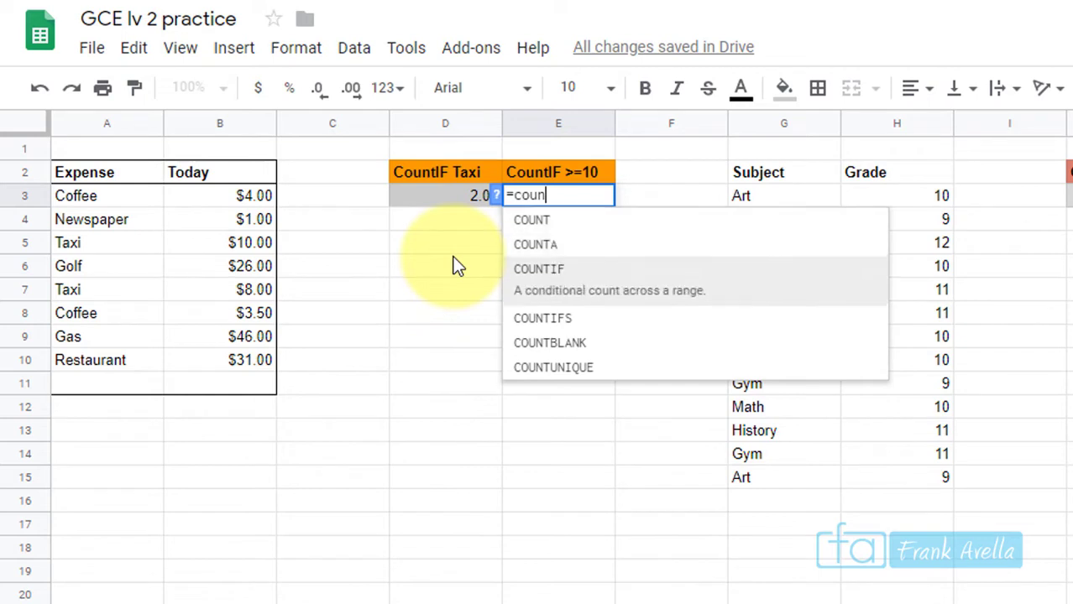
{"action": "key", "text": "Tab"}
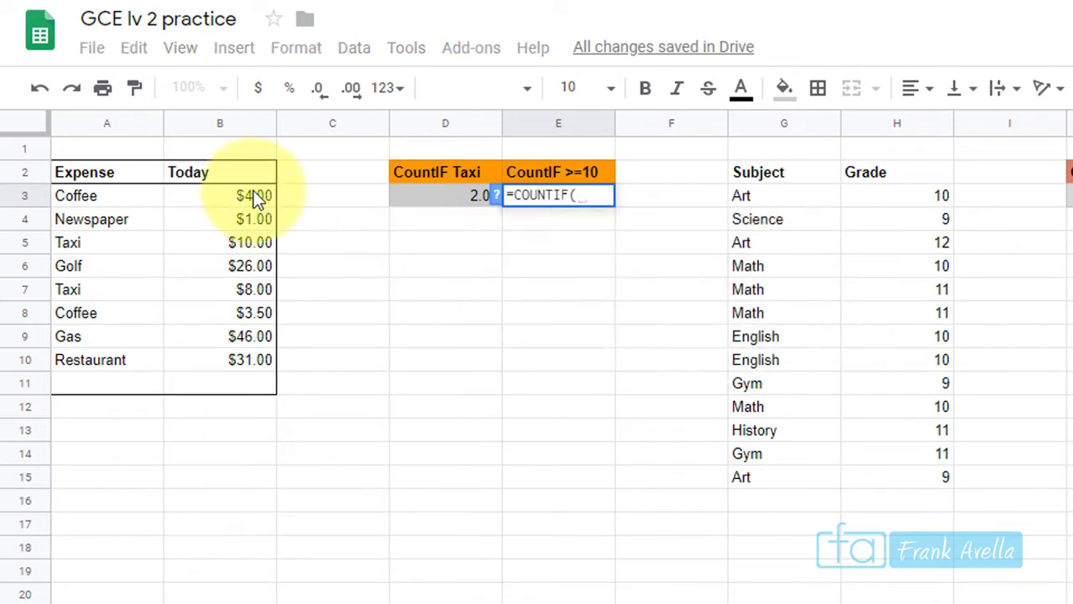
{"action": "left_click_drag", "start_coordinate": [254, 199], "coordinate": [252, 360]}
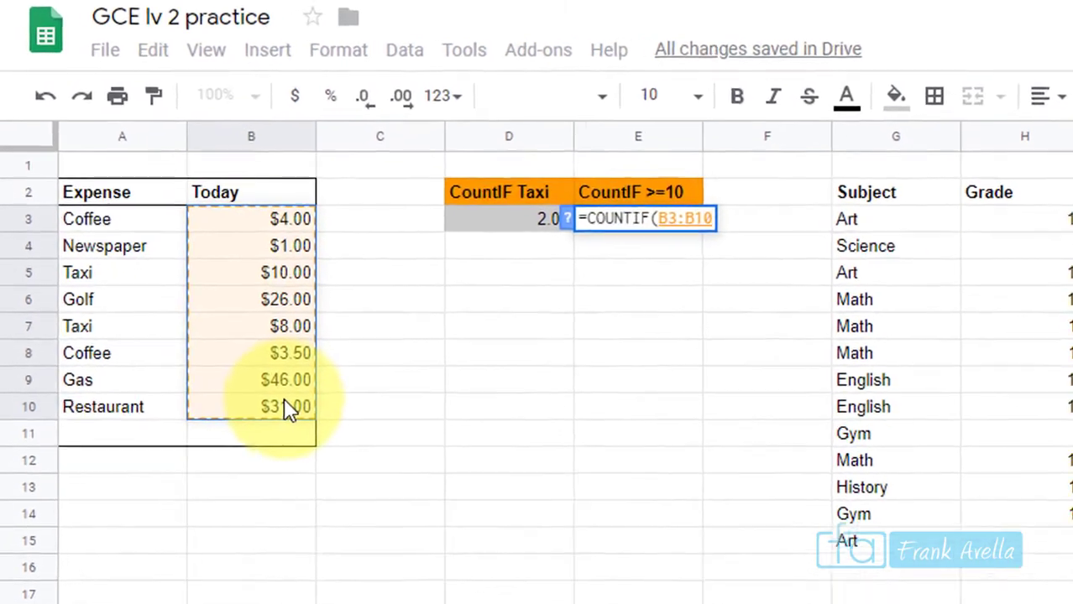
{"action": "type", "text": ",\">=10."}
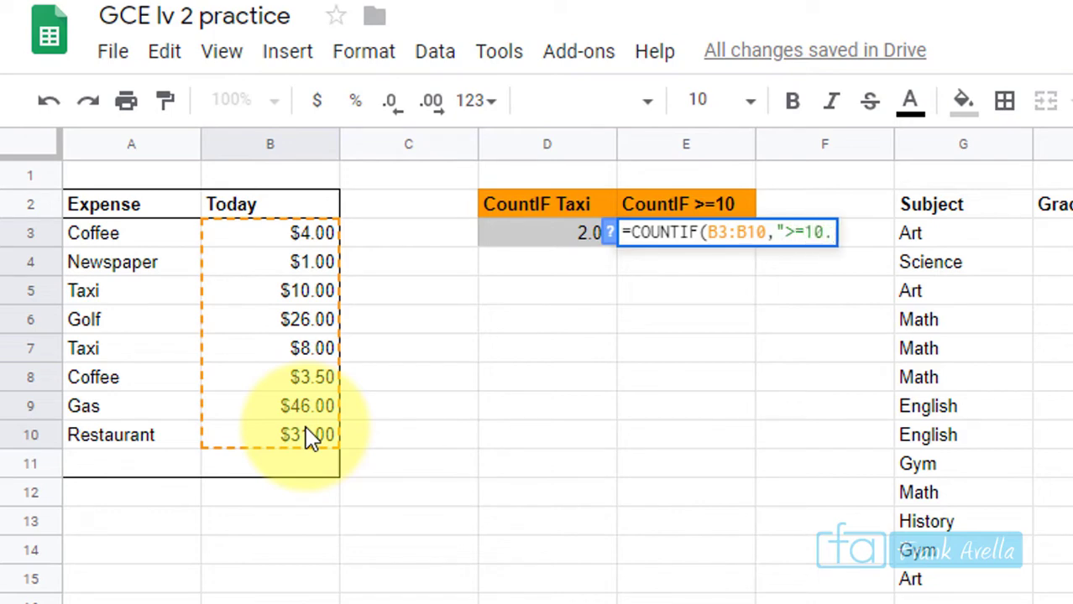
{"action": "type", "text": "00\""}
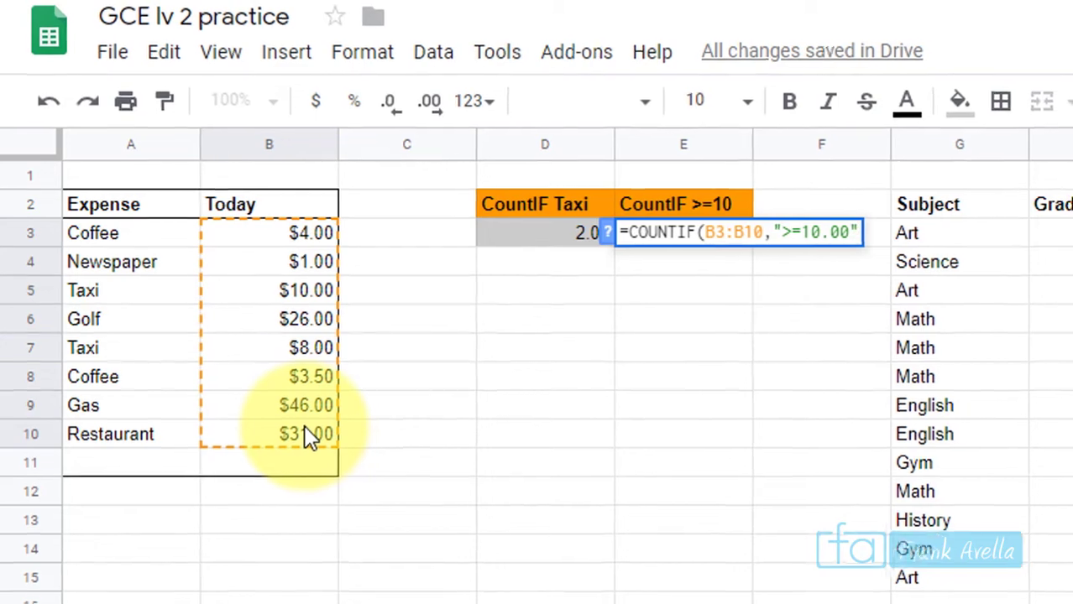
{"action": "key", "text": "Return"}
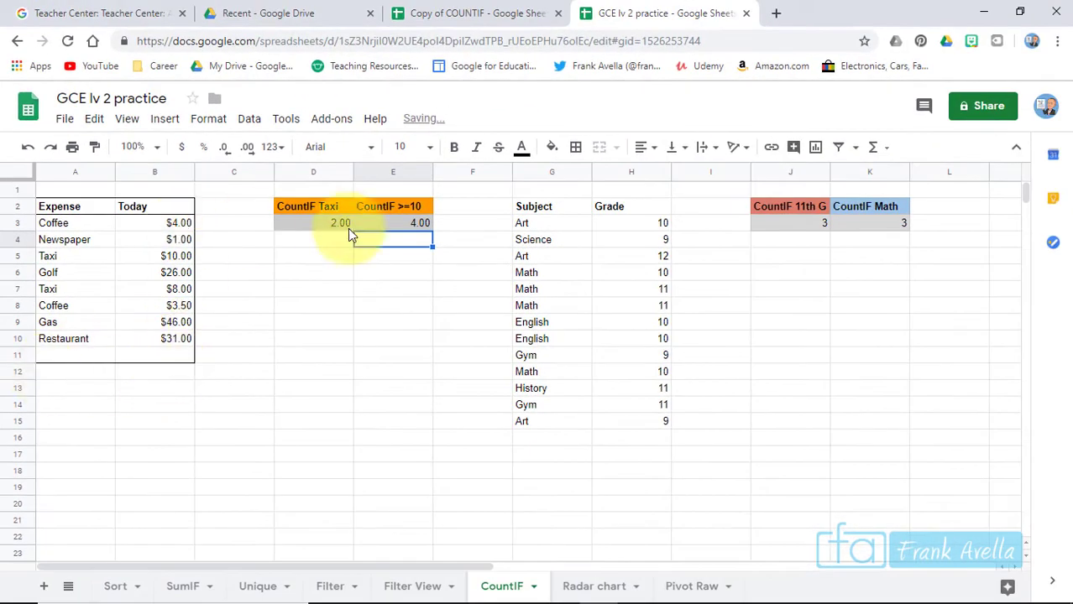
Step: On the Radar chart sheet, insert a chart from the expenses table in A3:C8
{"action": "left_click", "coordinate": [483, 356]}
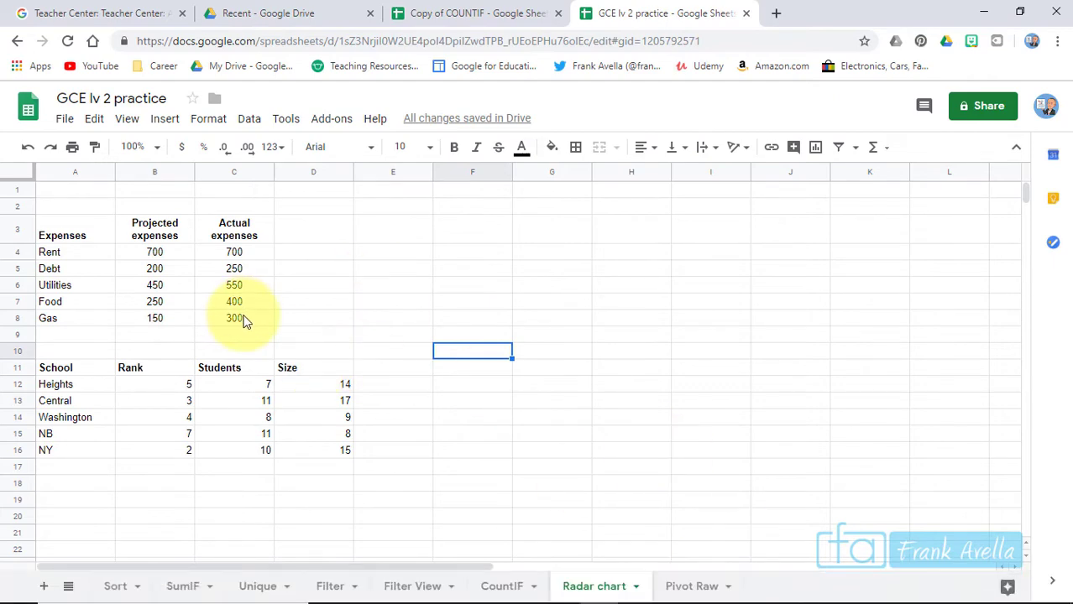
{"action": "left_click_drag", "start_coordinate": [242, 322], "coordinate": [64, 254]}
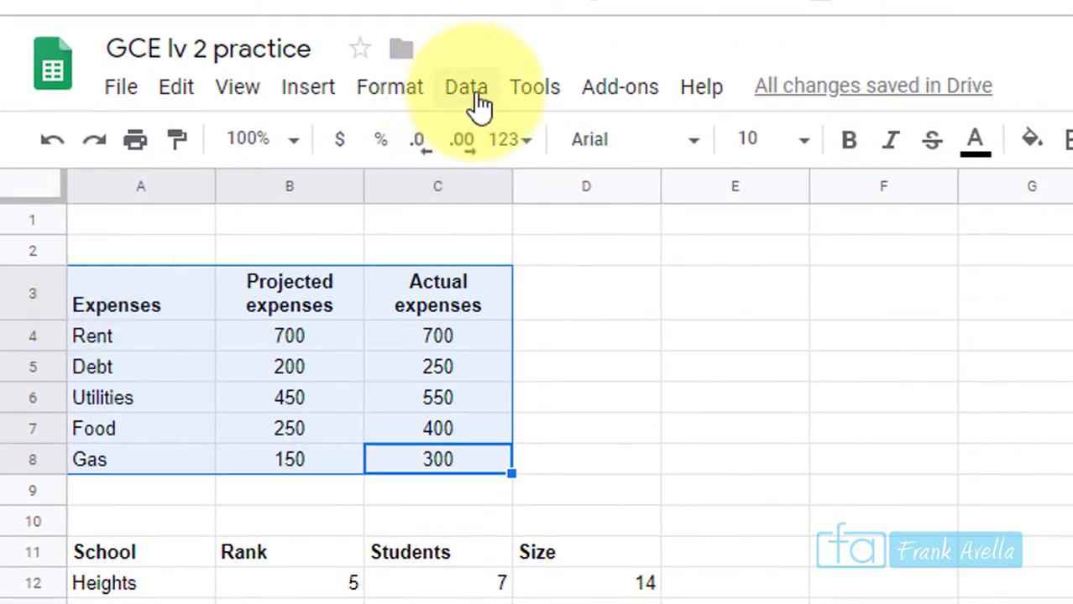
{"action": "left_click", "coordinate": [309, 99]}
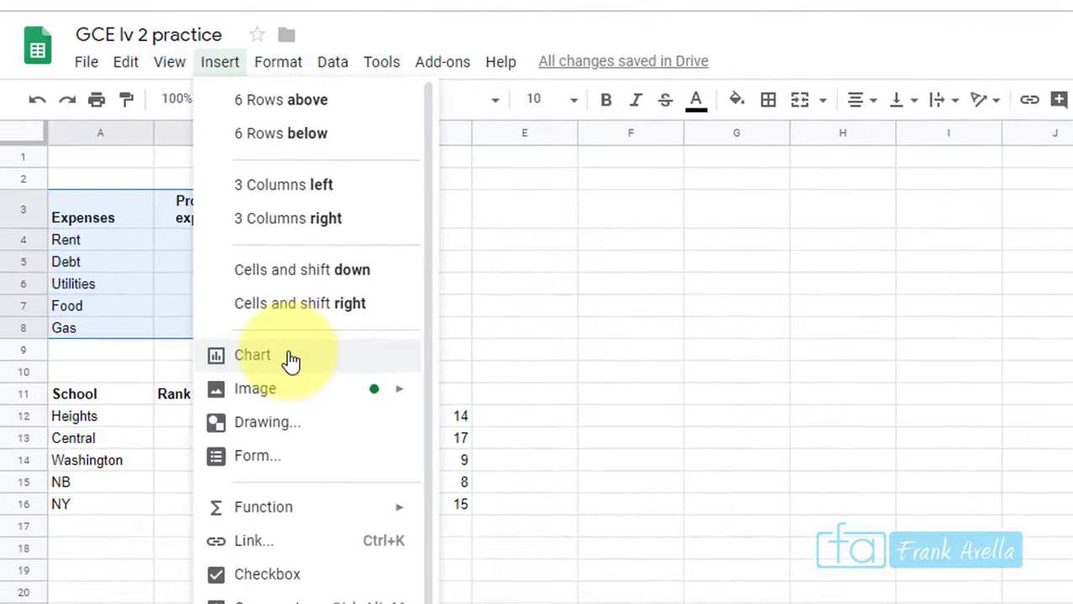
{"action": "left_click", "coordinate": [404, 495]}
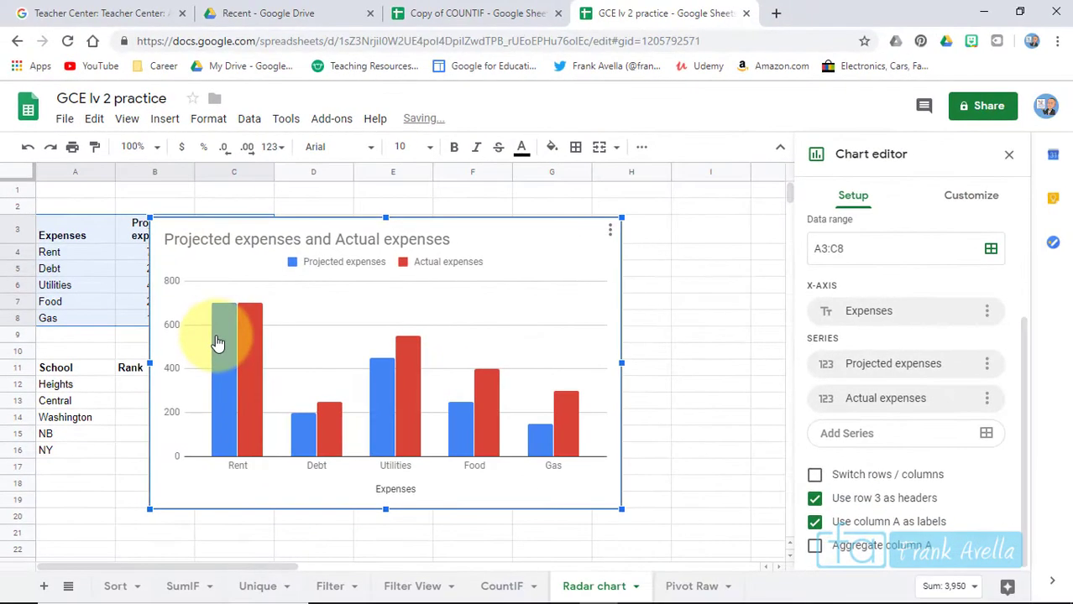
Step: Change the expenses chart to a radar chart and move it to the right of the tables
{"action": "left_click_drag", "start_coordinate": [1025, 378], "coordinate": [1035, 203]}
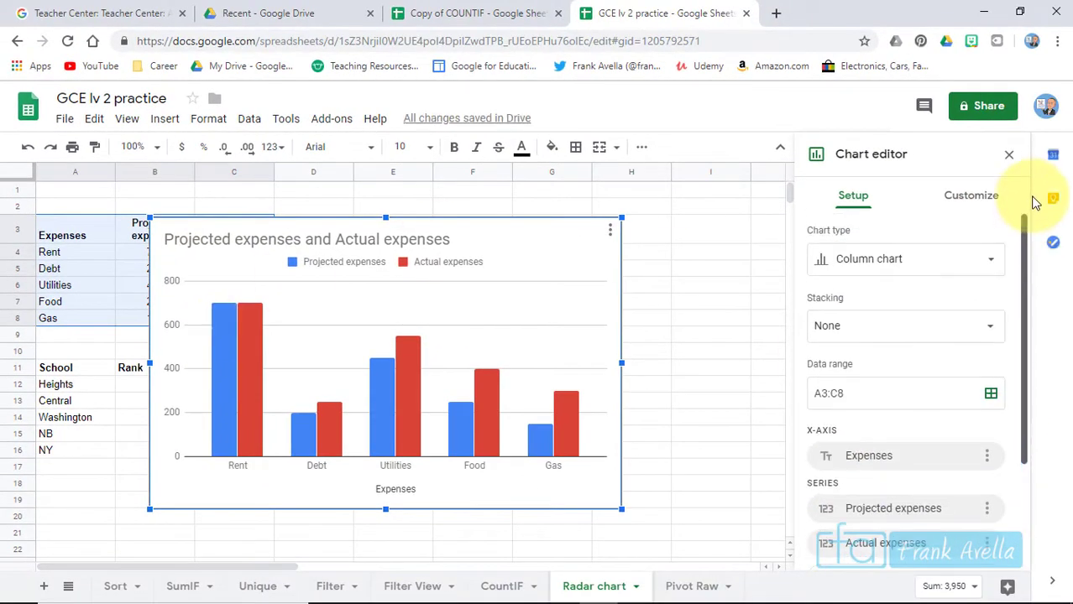
{"action": "left_click", "coordinate": [936, 260]}
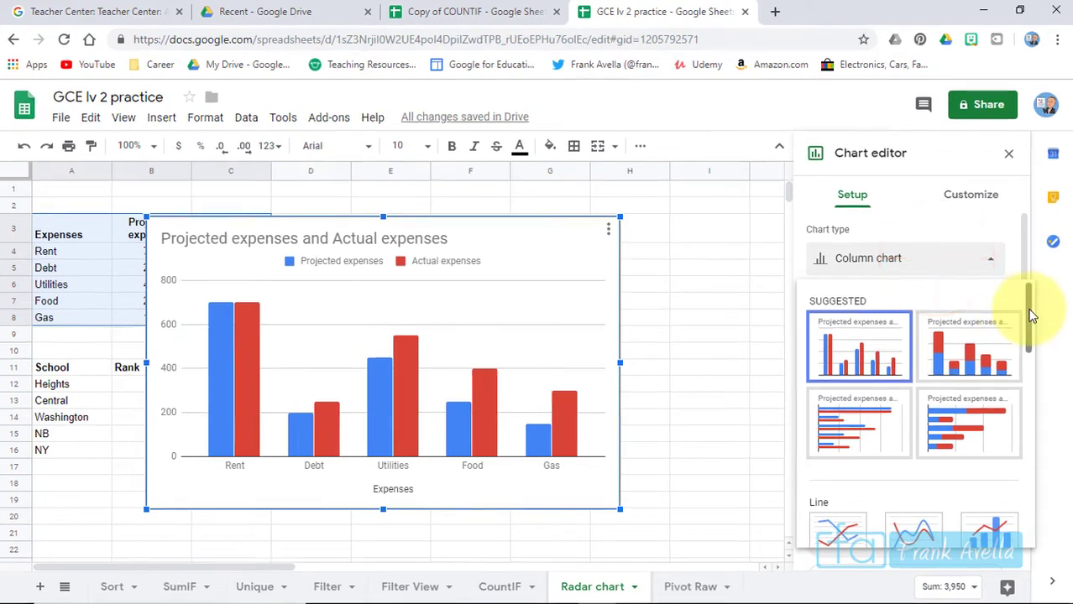
{"action": "left_click_drag", "start_coordinate": [1032, 315], "coordinate": [1001, 489]}
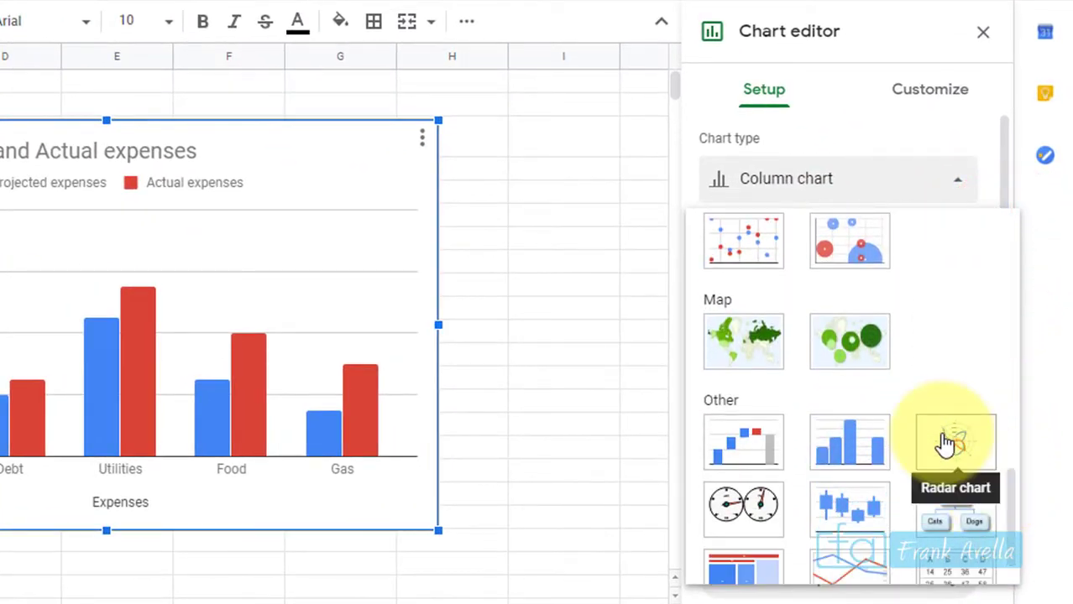
{"action": "left_click", "coordinate": [946, 442]}
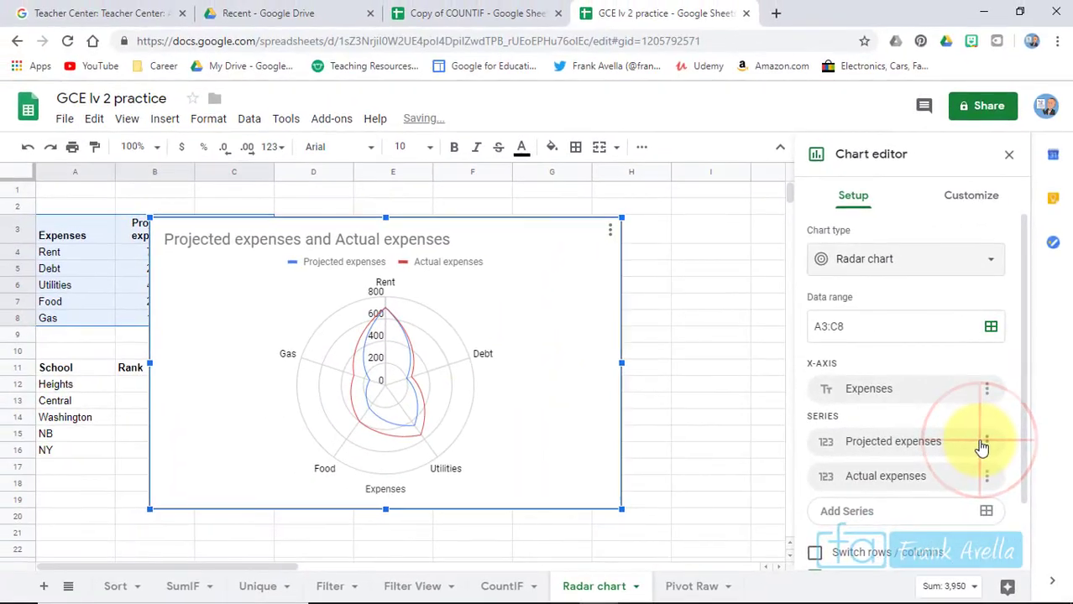
{"action": "left_click", "coordinate": [334, 340]}
{"action": "left_click_drag", "start_coordinate": [334, 340], "coordinate": [491, 335]}
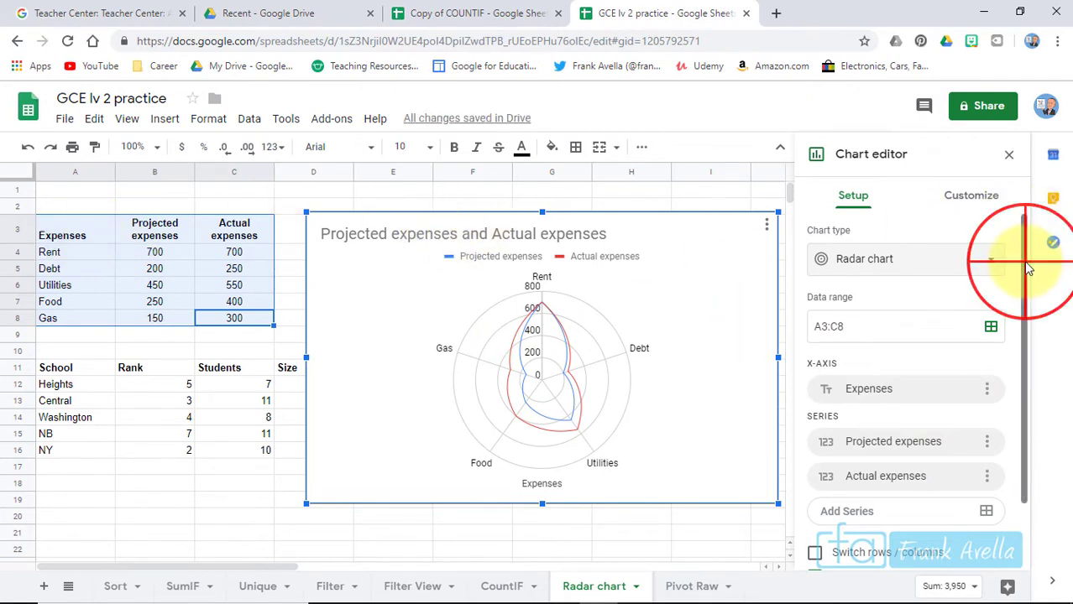
Step: Set the expenses radar chart's title to Money Chart and make the title bold
{"action": "left_click_drag", "start_coordinate": [1027, 267], "coordinate": [1037, 240]}
{"action": "scroll", "coordinate": [1025, 311], "scroll_direction": "down", "scroll_amount": 2}
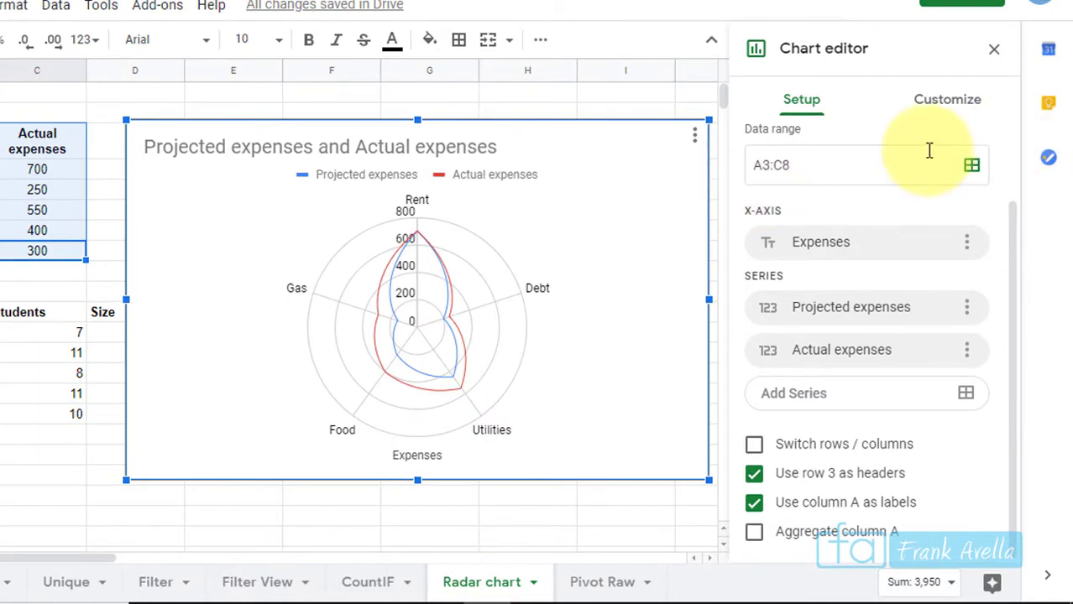
{"action": "left_click", "coordinate": [957, 105]}
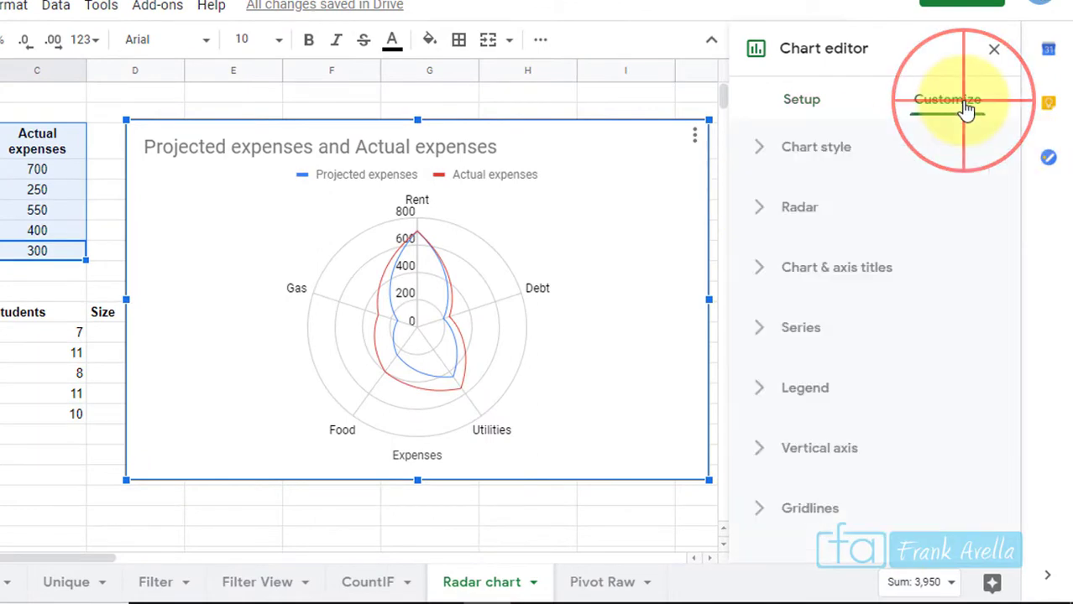
{"action": "left_click", "coordinate": [828, 285]}
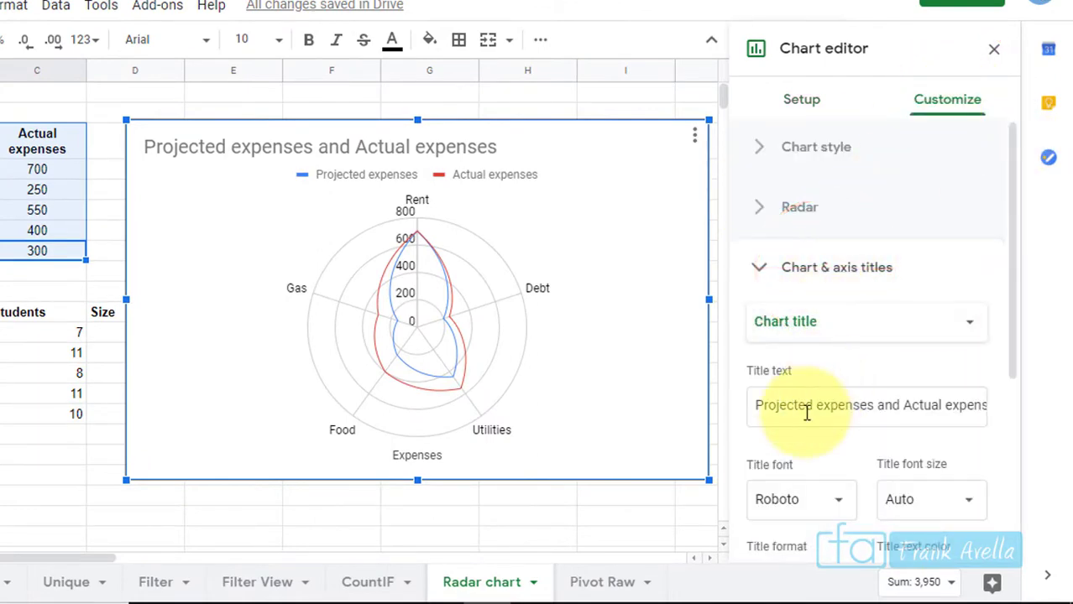
{"action": "left_click", "coordinate": [760, 410]}
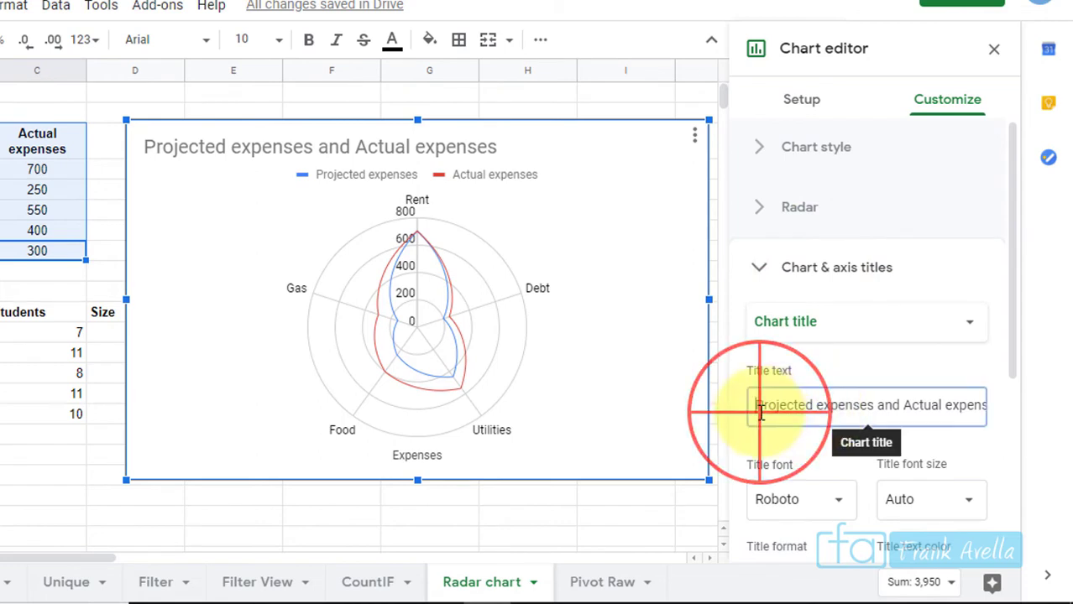
{"action": "triple_click", "coordinate": [761, 410]}
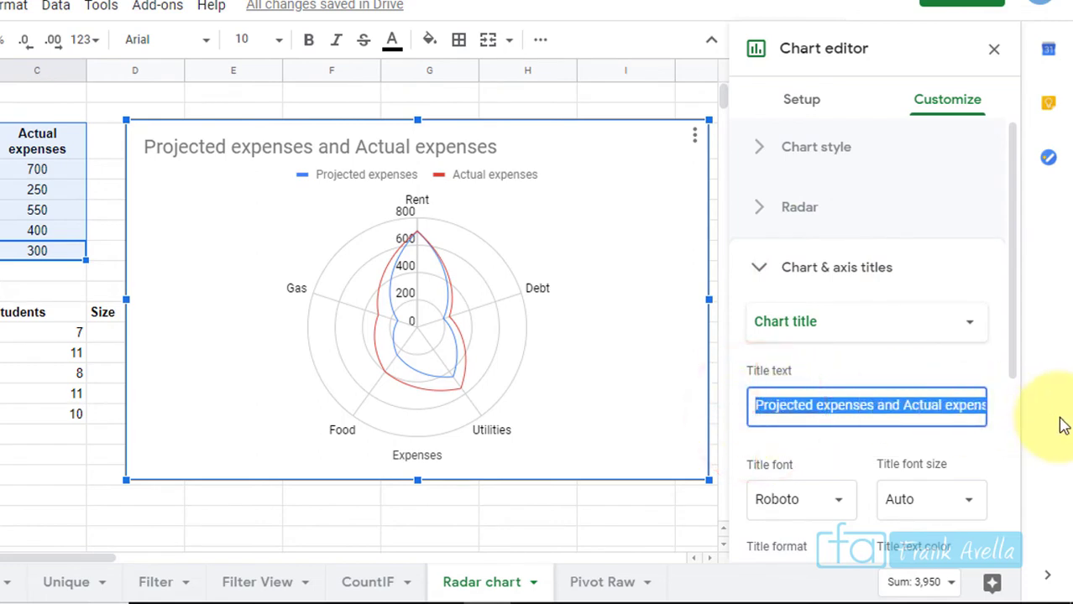
{"action": "type", "text": "Money Chart"}
{"action": "left_click_drag", "start_coordinate": [1016, 372], "coordinate": [1014, 443]}
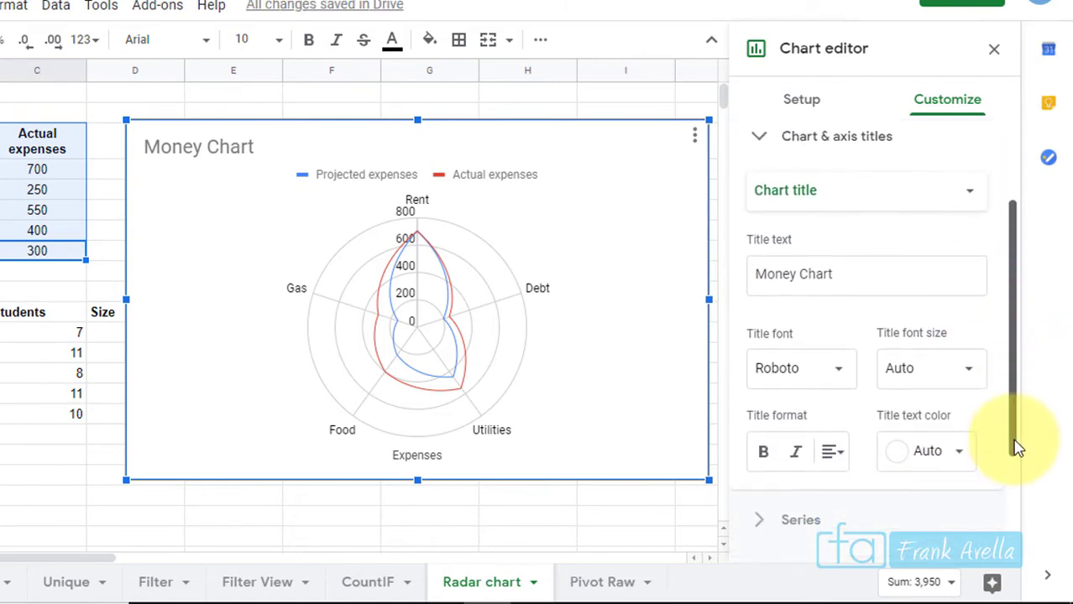
{"action": "left_click", "coordinate": [760, 451]}
Step: Set the Money Chart legend position to Bottom and shrink the chart slightly from its lower-left corner
{"action": "left_click_drag", "start_coordinate": [1015, 306], "coordinate": [1016, 446]}
{"action": "left_click", "coordinate": [793, 410]}
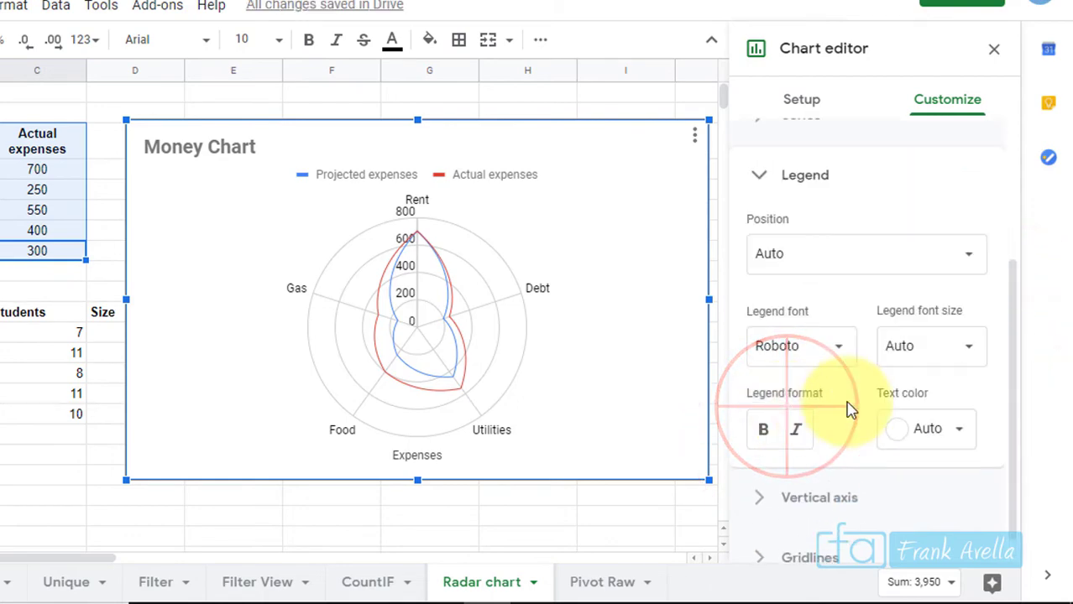
{"action": "left_click", "coordinate": [882, 254]}
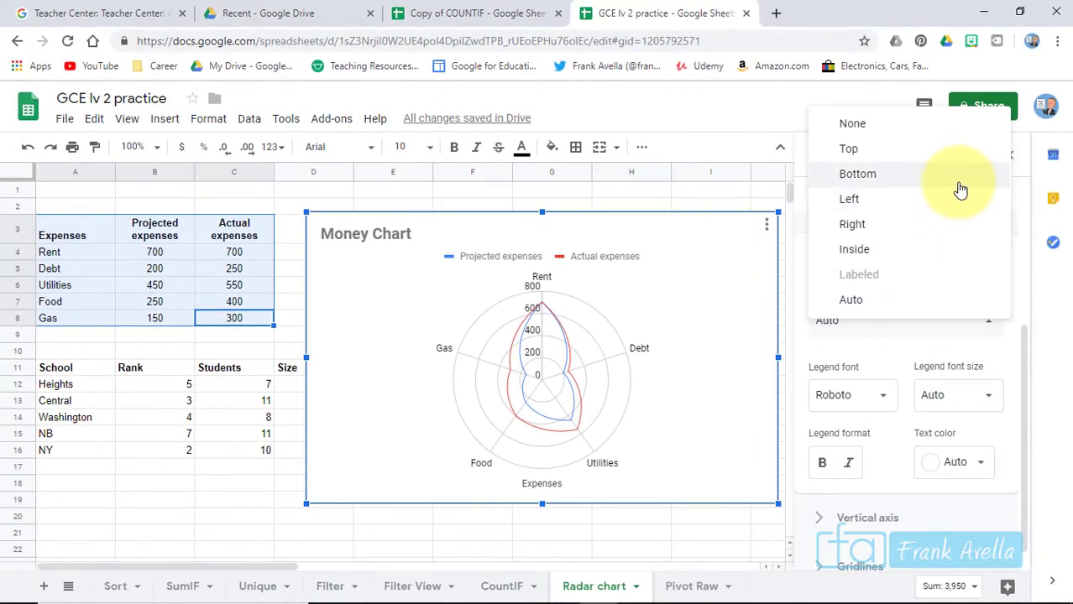
{"action": "left_click", "coordinate": [957, 178]}
{"action": "left_click", "coordinate": [960, 190]}
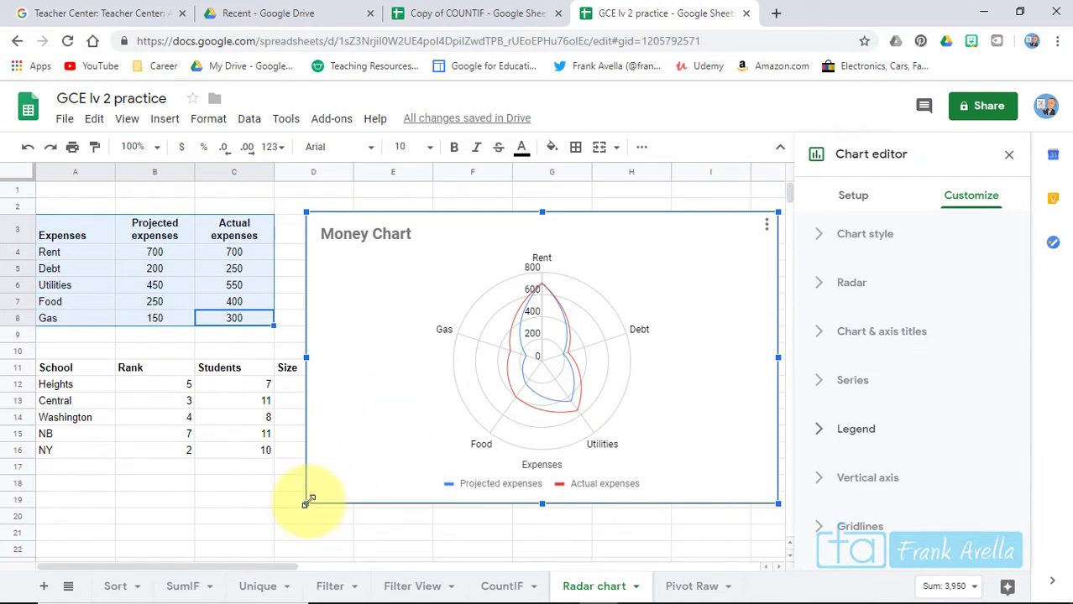
{"action": "left_click_drag", "start_coordinate": [308, 501], "coordinate": [348, 479]}
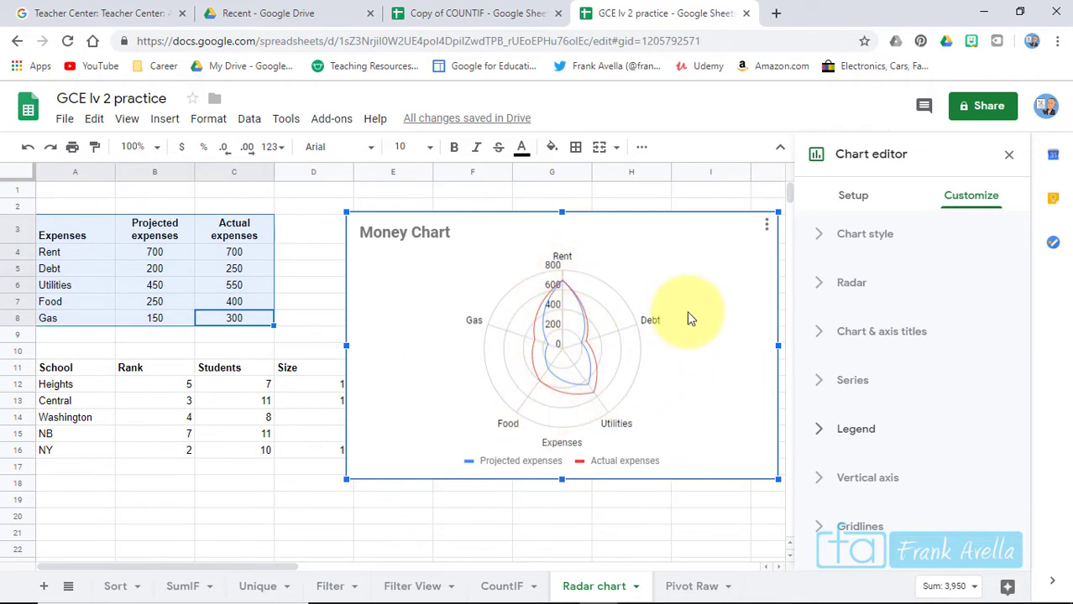
Step: Delete the Money Chart and insert a chart from the school table in A11:D16
{"action": "key", "text": "Delete"}
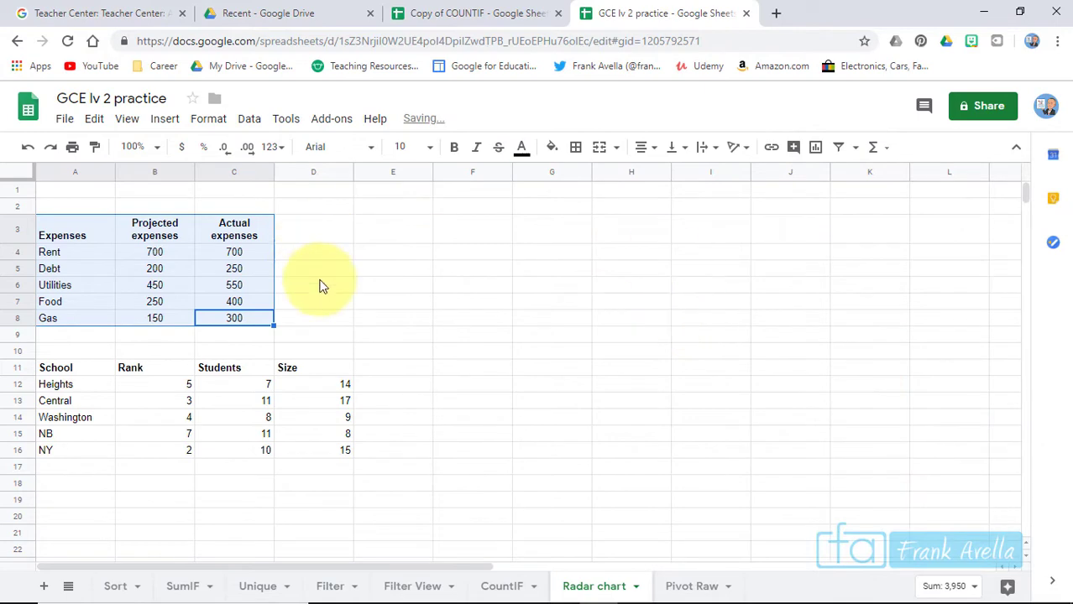
{"action": "left_click_drag", "start_coordinate": [346, 459], "coordinate": [59, 378]}
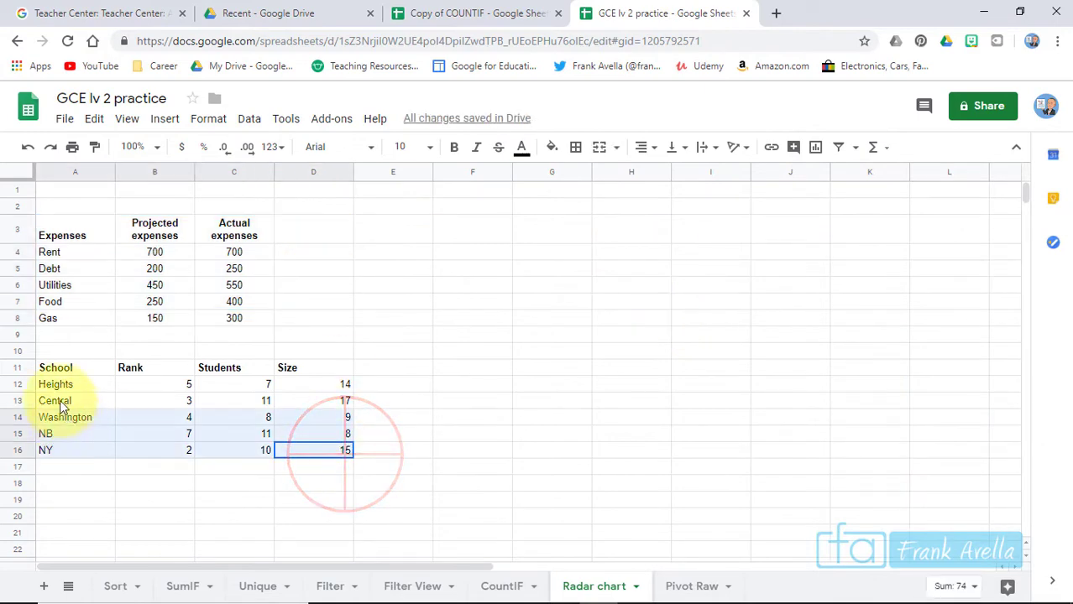
{"action": "left_click", "coordinate": [194, 139]}
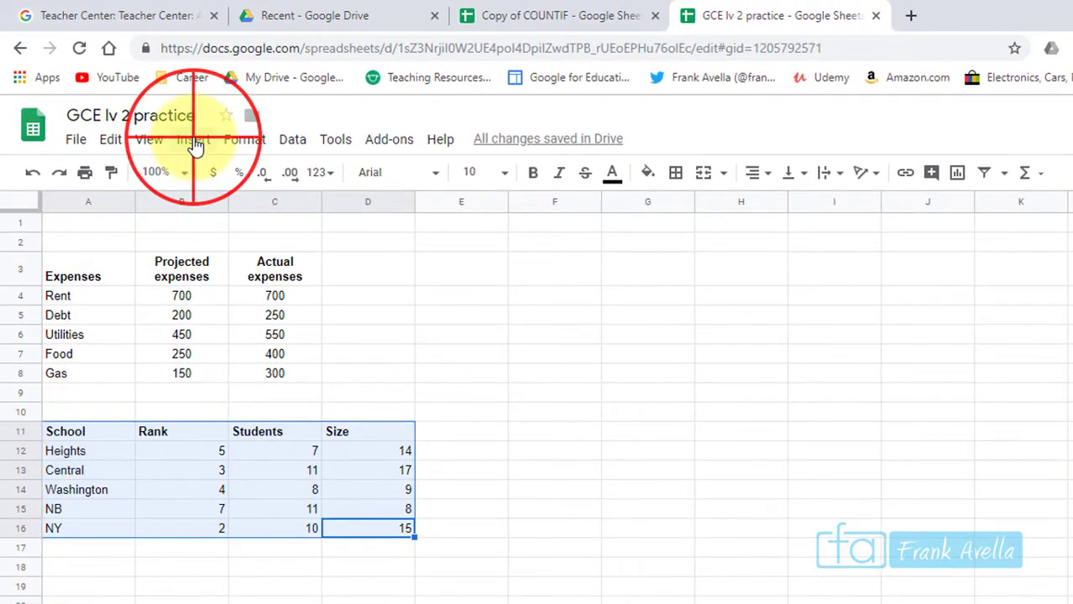
{"action": "left_click", "coordinate": [269, 398]}
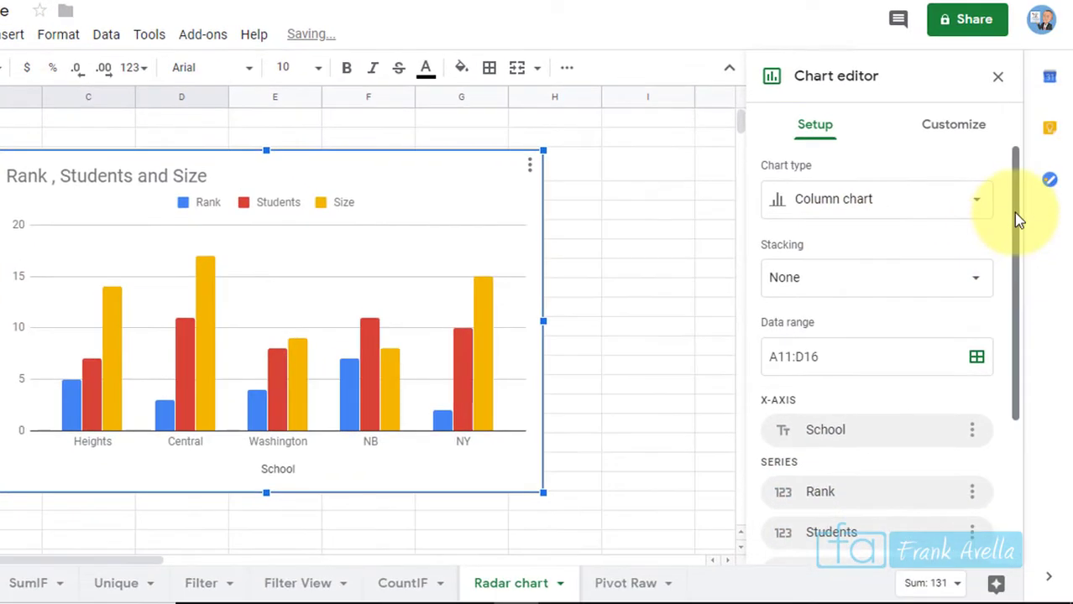
Step: Change the Rank, Students and Size chart from a column chart to a radar chart
{"action": "left_click", "coordinate": [1057, 276]}
{"action": "left_click_drag", "start_coordinate": [1020, 300], "coordinate": [1022, 529]}
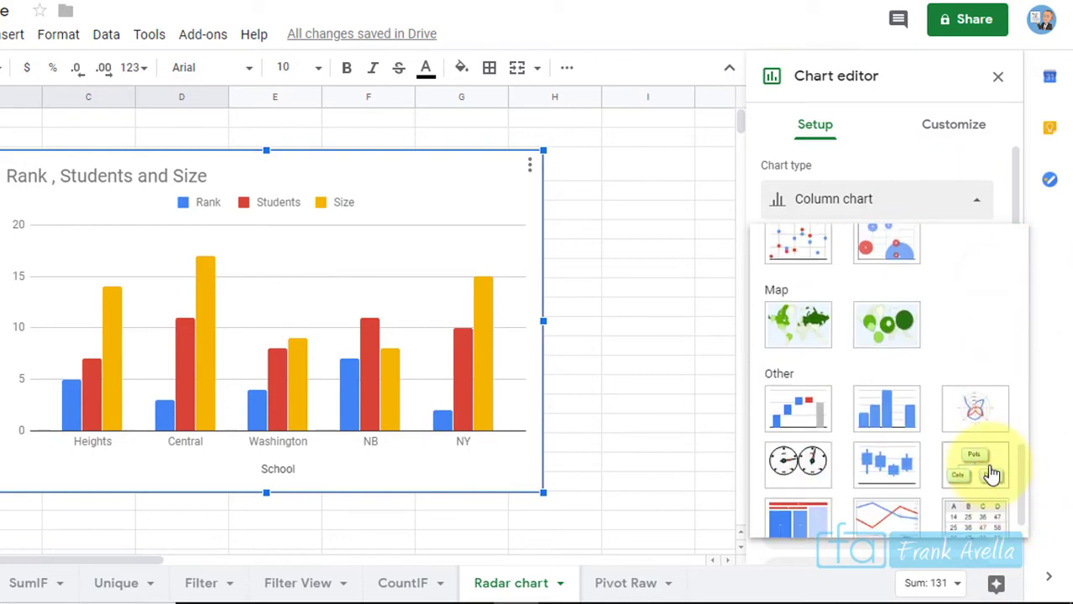
{"action": "left_click", "coordinate": [962, 406]}
Step: Move the school radar chart right of the tables, shrink it from its upper-left corner, and open its customization options
{"action": "left_click", "coordinate": [394, 303]}
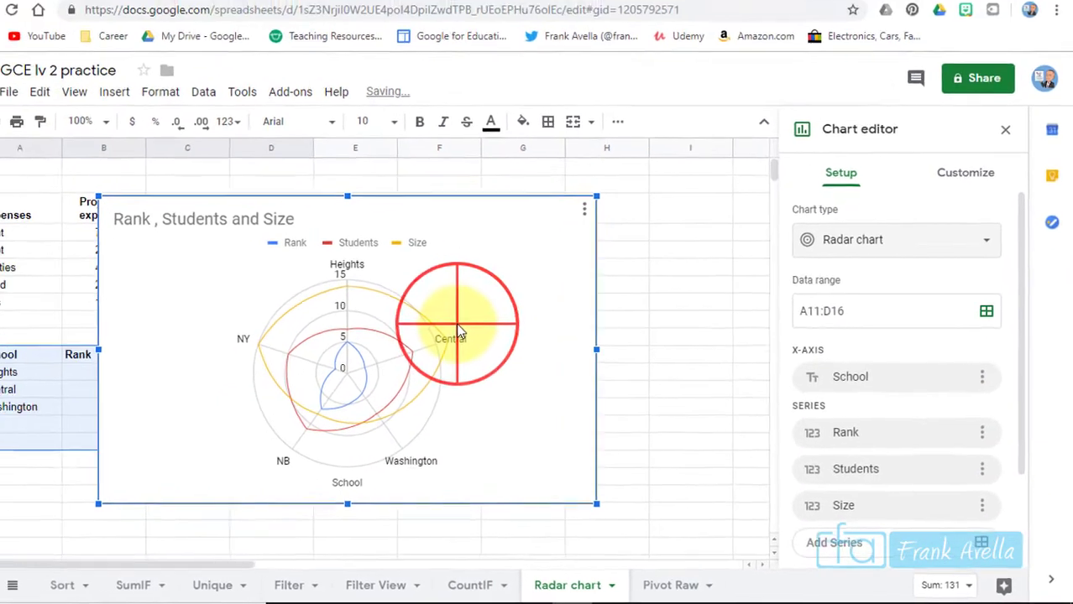
{"action": "left_click_drag", "start_coordinate": [457, 331], "coordinate": [631, 325]}
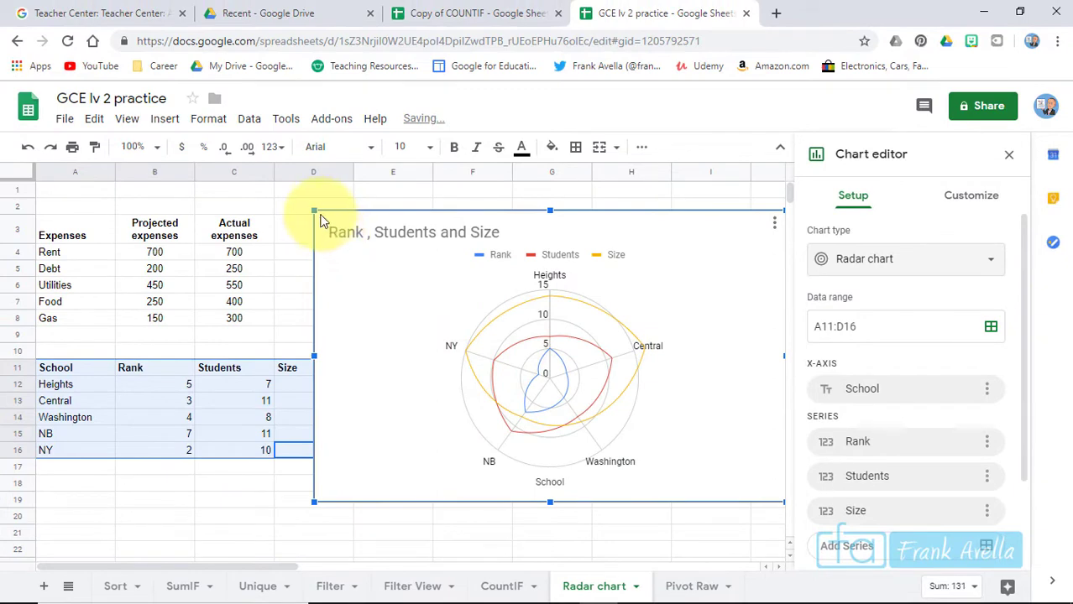
{"action": "left_click_drag", "start_coordinate": [313, 210], "coordinate": [403, 254]}
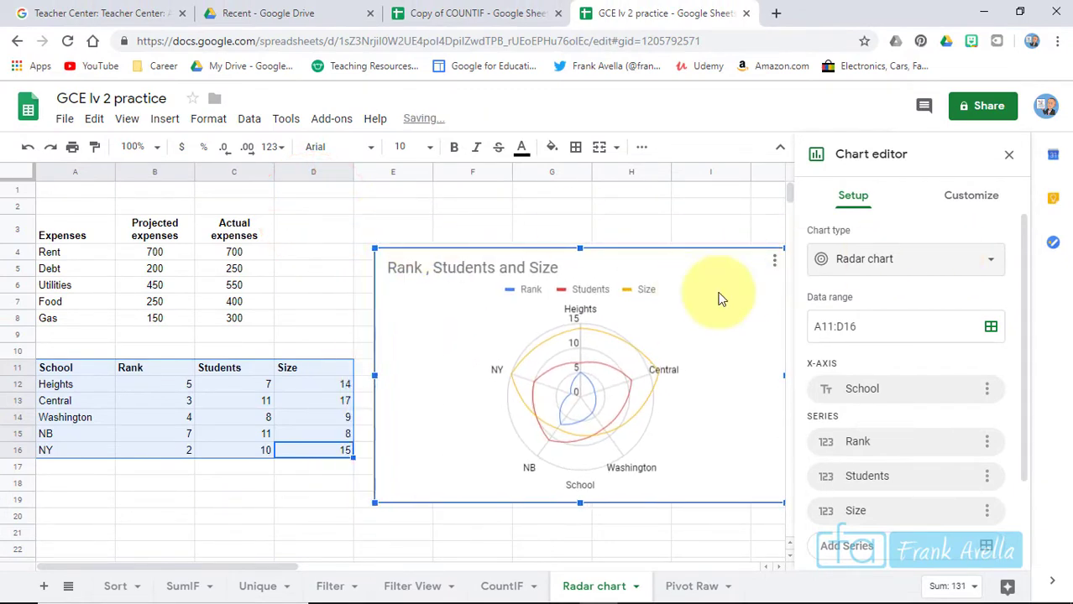
{"action": "left_click", "coordinate": [976, 200]}
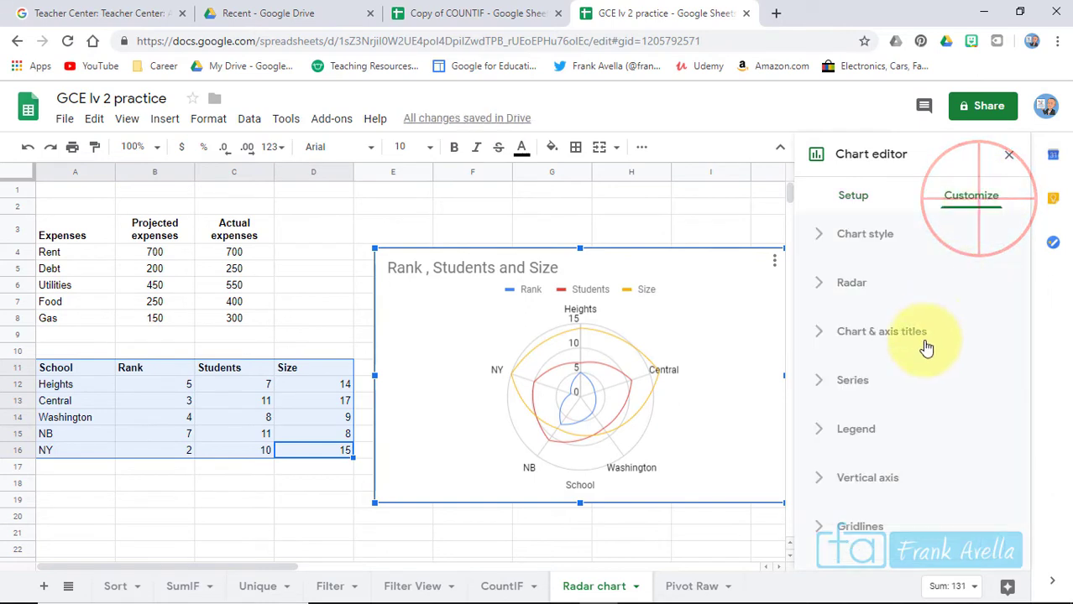
Step: Set the radar chart's title to "School Ranking", close the chart editor and deselect the chart
{"action": "left_click", "coordinate": [913, 347]}
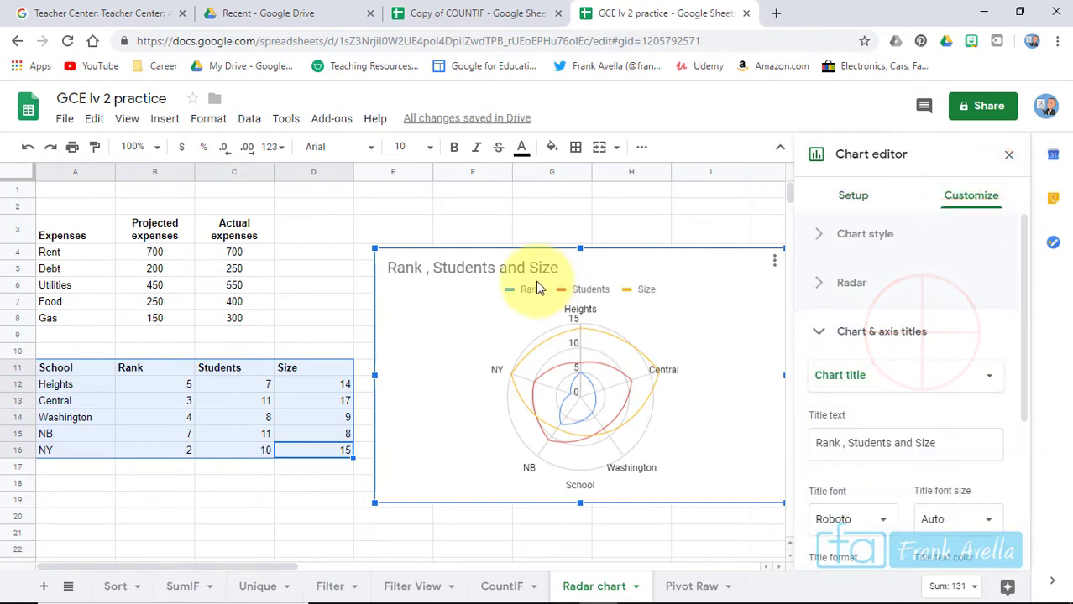
{"action": "left_click", "coordinate": [935, 443]}
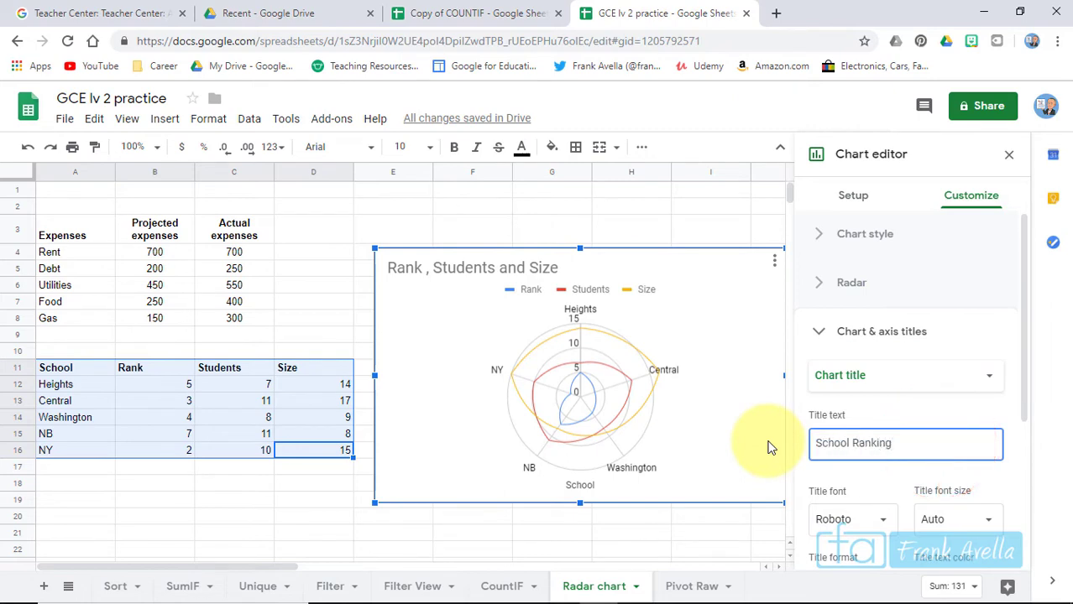
{"action": "type", "text": "School Ranking"}
{"action": "scroll", "coordinate": [999, 353], "scroll_direction": "down", "scroll_amount": 1}
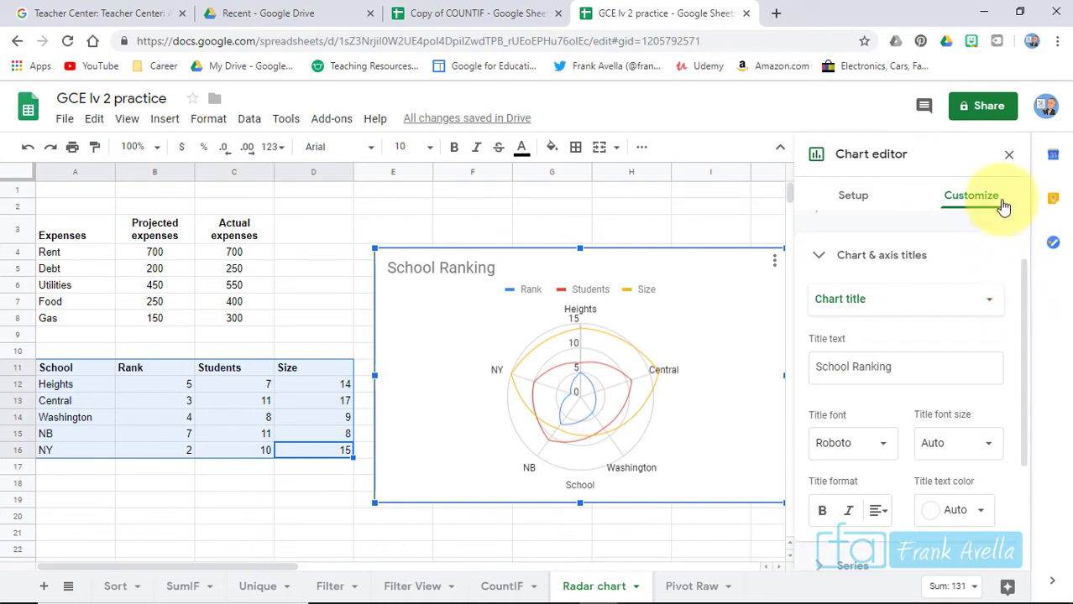
{"action": "left_click", "coordinate": [1010, 155]}
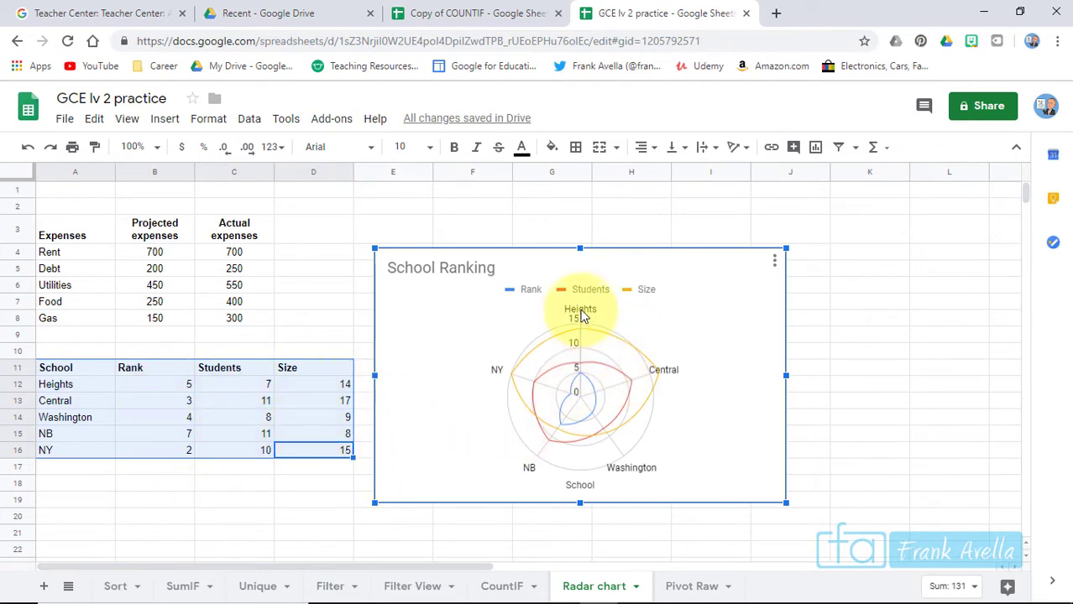
{"action": "left_click", "coordinate": [316, 417]}
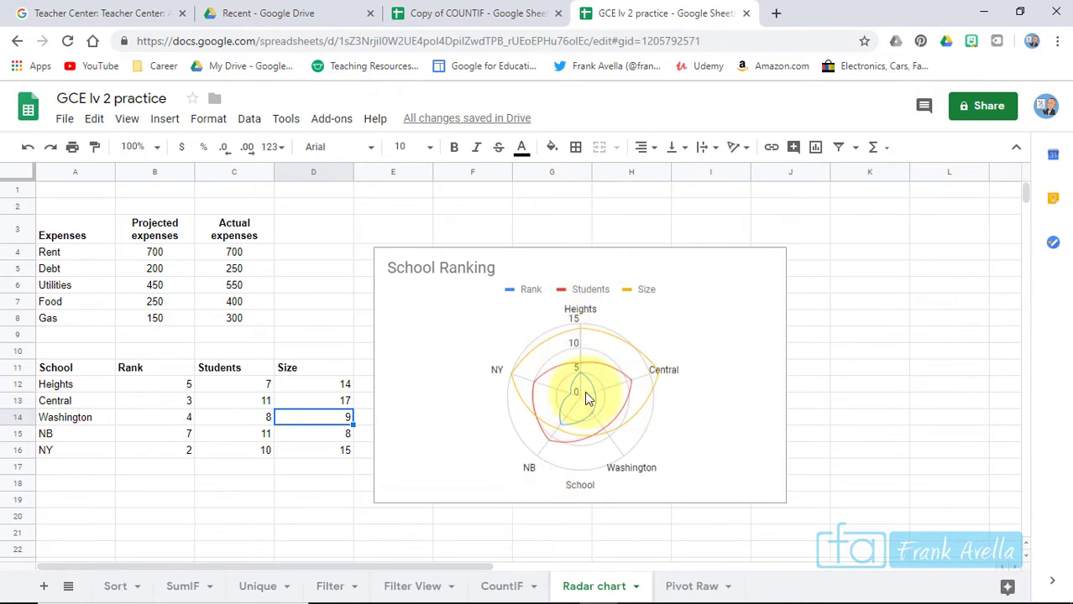
Step: On the Pivot Raw sheet, create a pivot table from A2:E16 in a new sheet
{"action": "key", "text": "ctrl+shift+Page_Down"}
{"action": "left_click", "coordinate": [593, 356]}
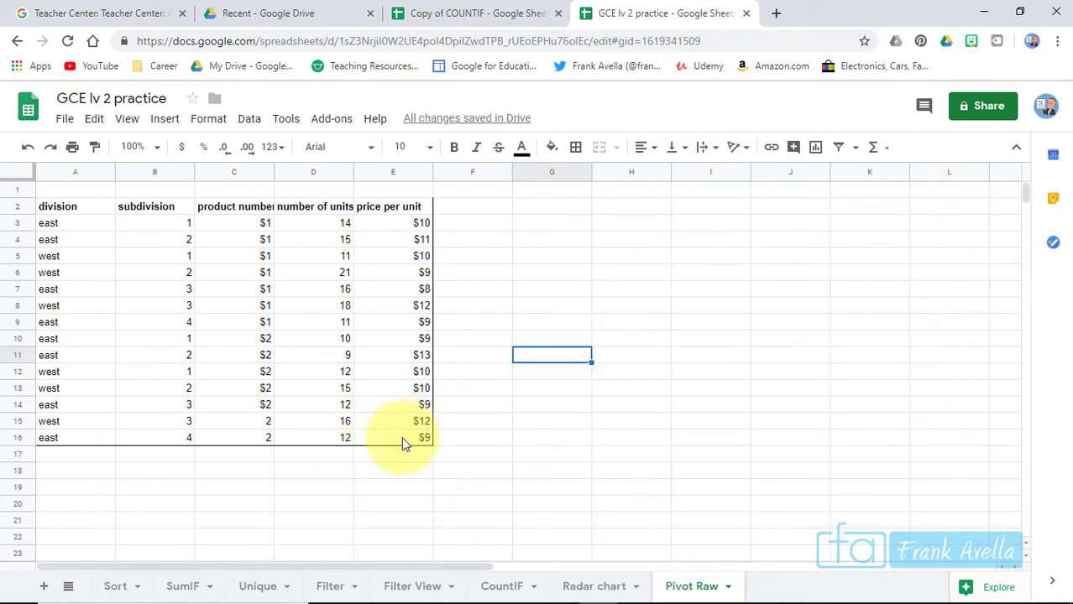
{"action": "left_click_drag", "start_coordinate": [401, 436], "coordinate": [252, 355]}
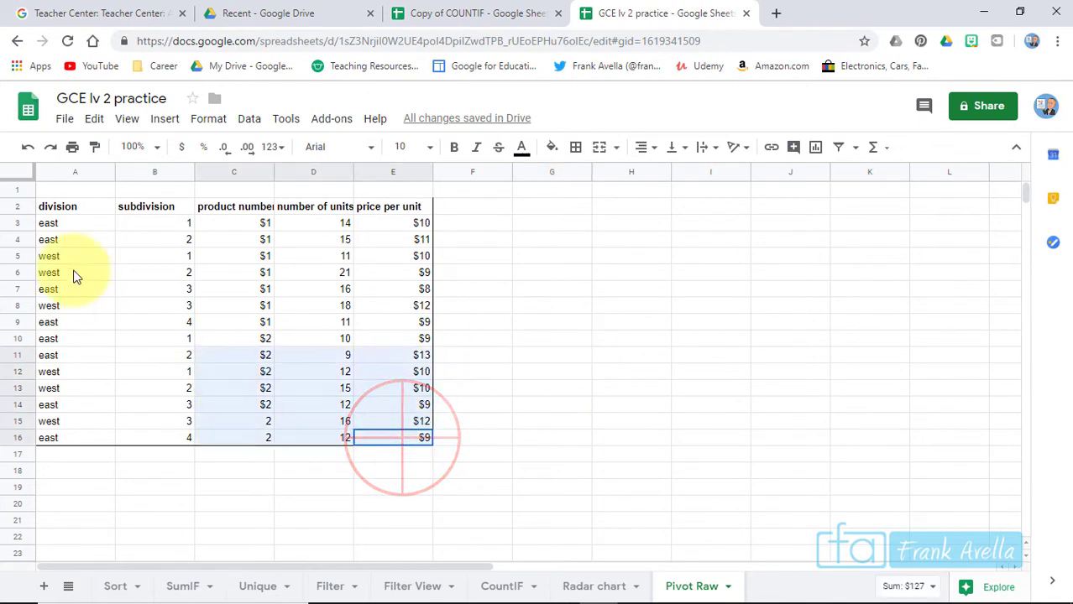
{"action": "left_click_drag", "start_coordinate": [73, 277], "coordinate": [49, 214]}
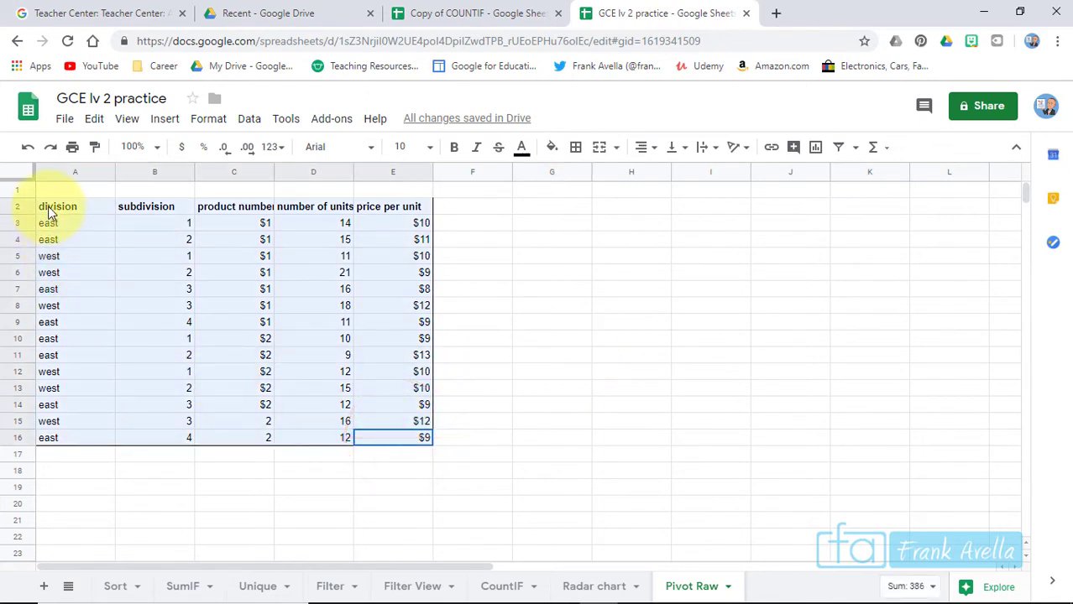
{"action": "left_click", "coordinate": [248, 123]}
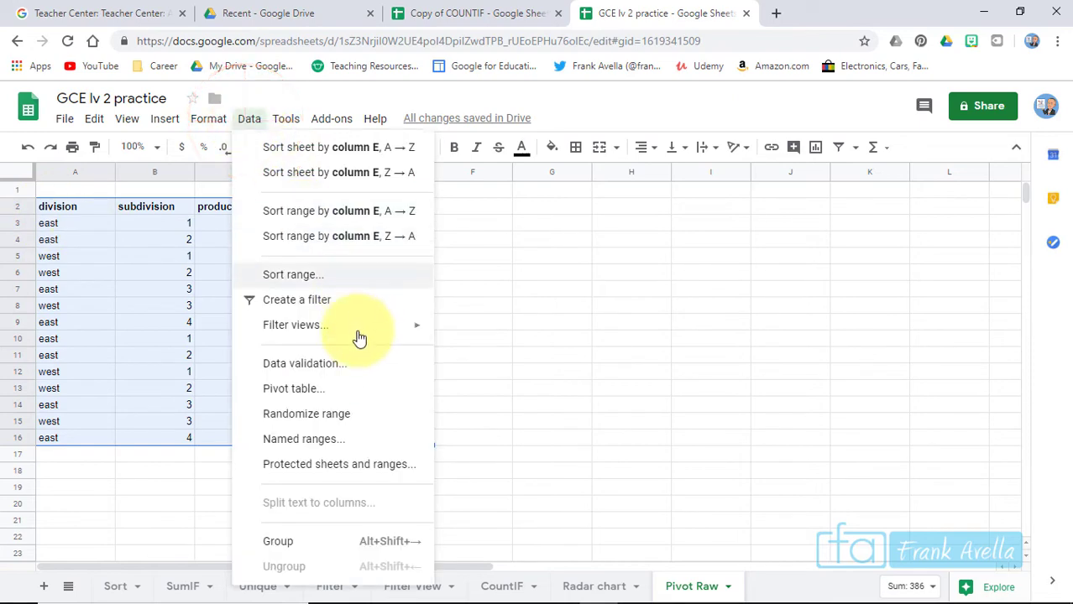
{"action": "left_click", "coordinate": [294, 388]}
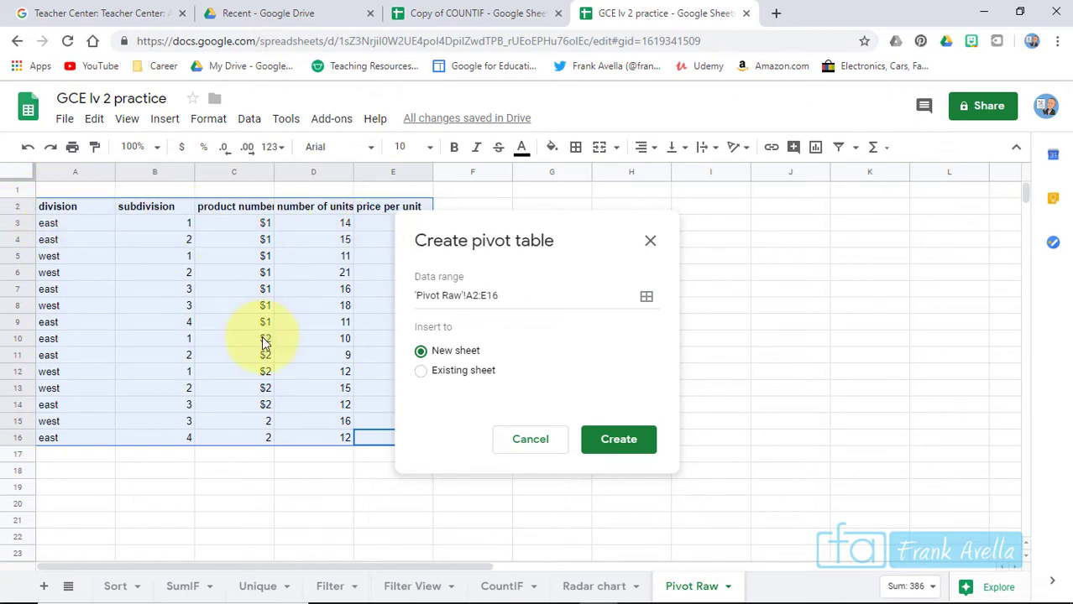
{"action": "left_click", "coordinate": [619, 449]}
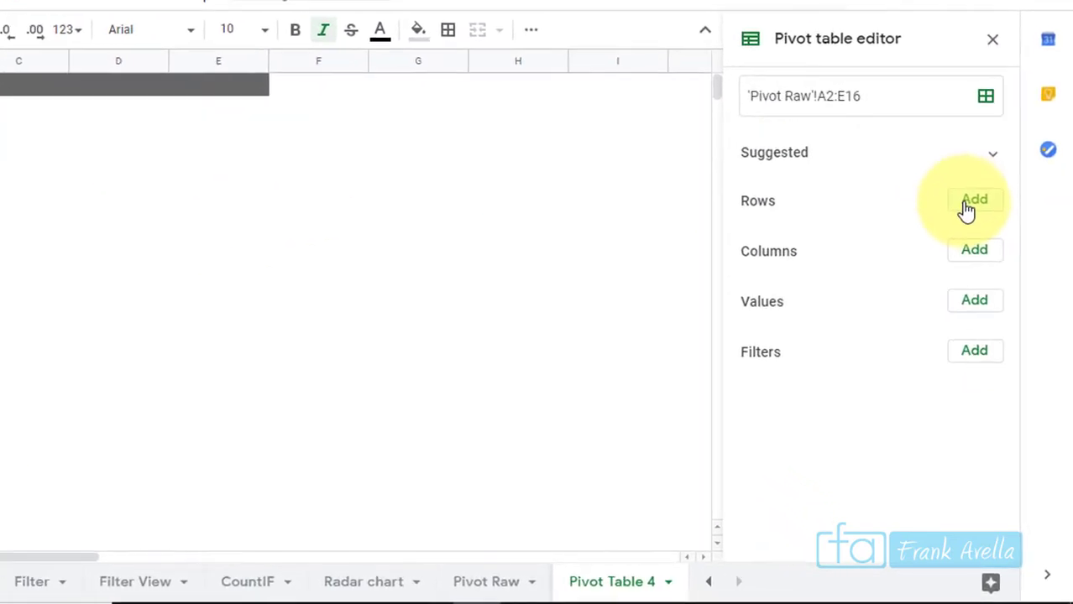
Step: Add division and subdivision as row fields of the pivot table
{"action": "left_click", "coordinate": [970, 203]}
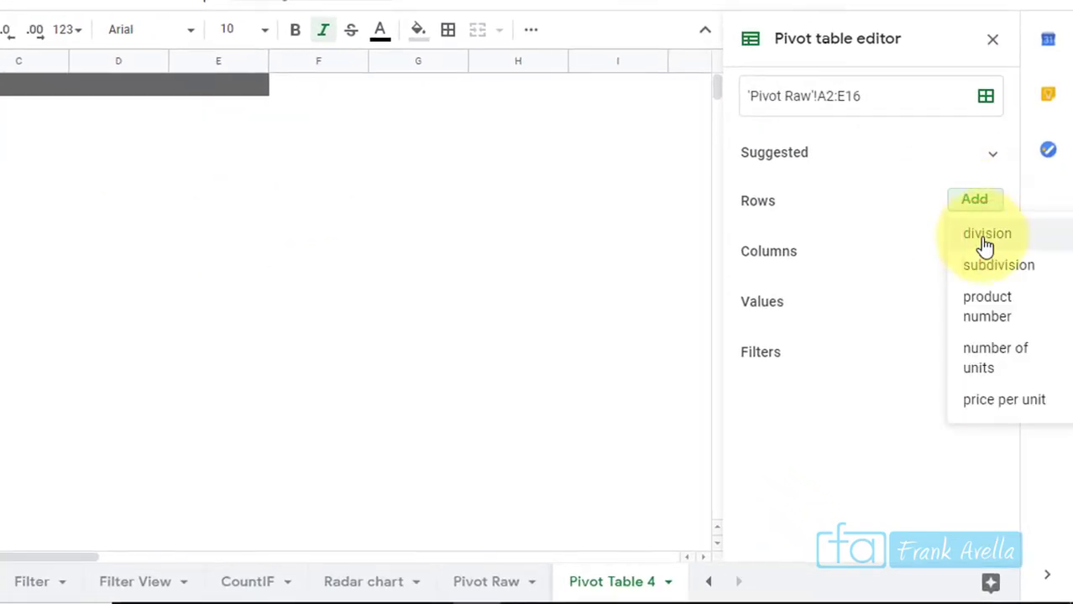
{"action": "left_click", "coordinate": [986, 239]}
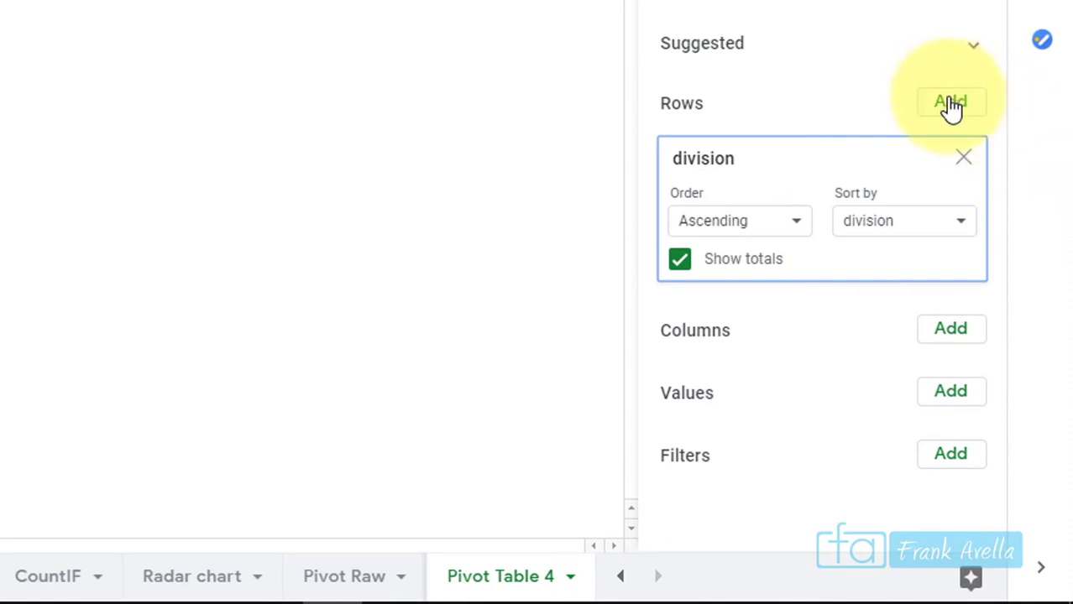
{"action": "left_click", "coordinate": [951, 104]}
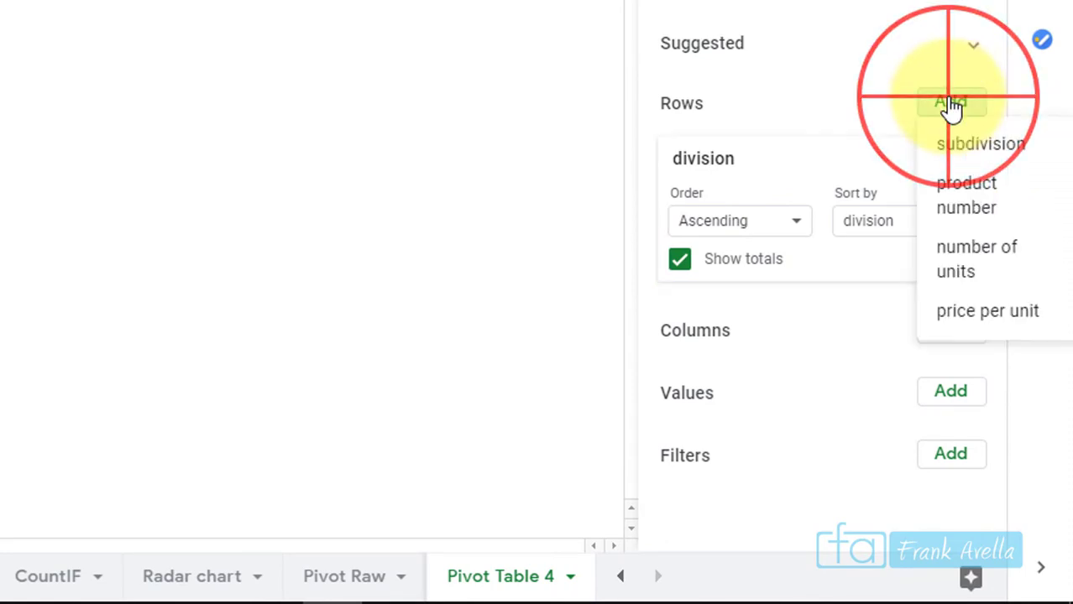
{"action": "left_click", "coordinate": [963, 151]}
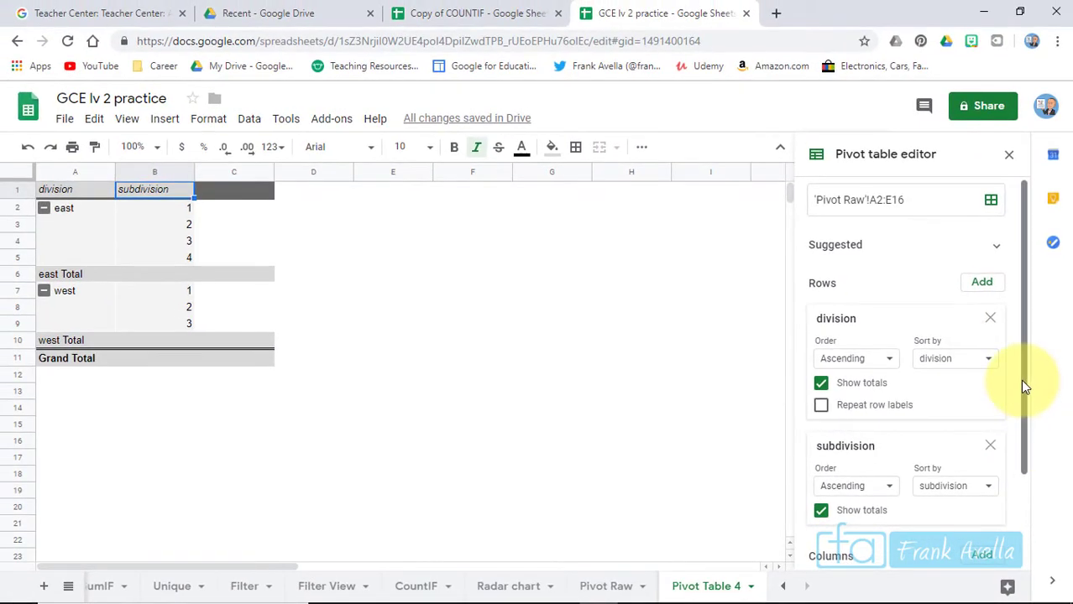
Step: Add number of units as a value of the pivot table
{"action": "left_click_drag", "start_coordinate": [1022, 387], "coordinate": [1022, 463]}
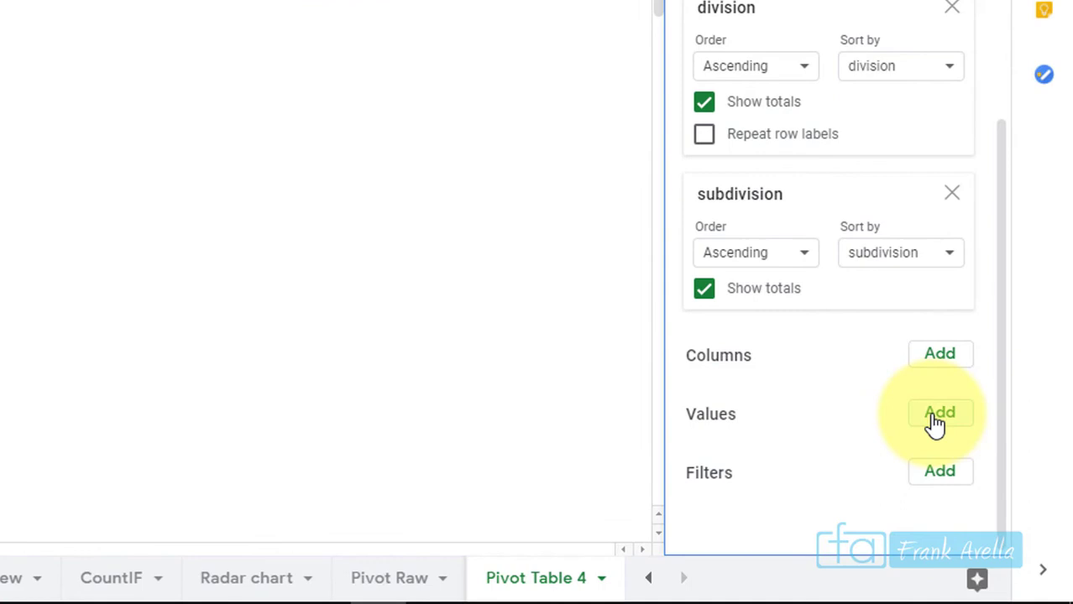
{"action": "left_click", "coordinate": [937, 416]}
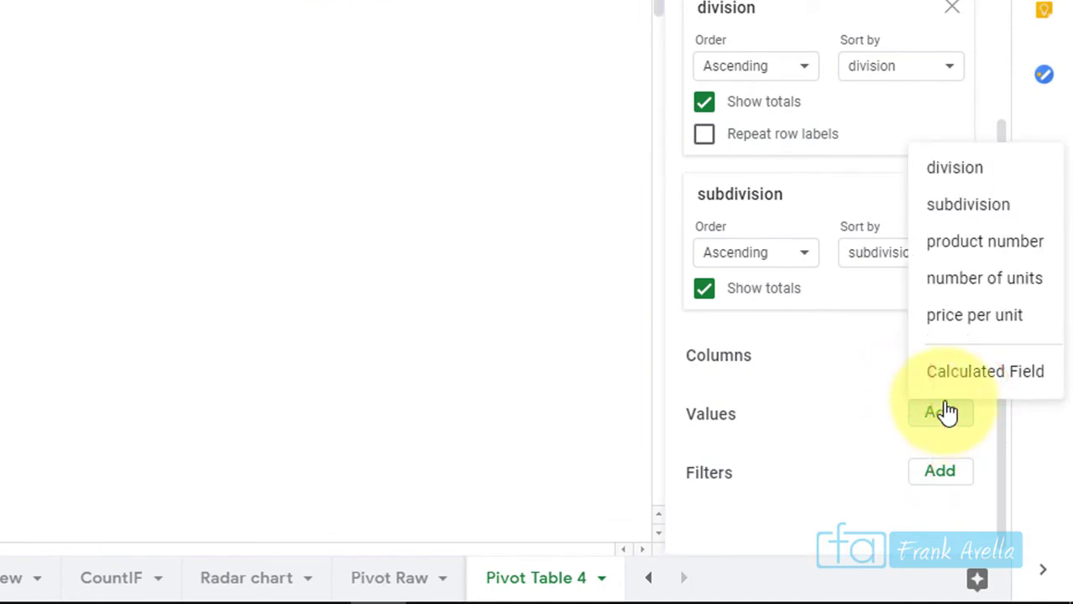
{"action": "left_click", "coordinate": [1018, 286]}
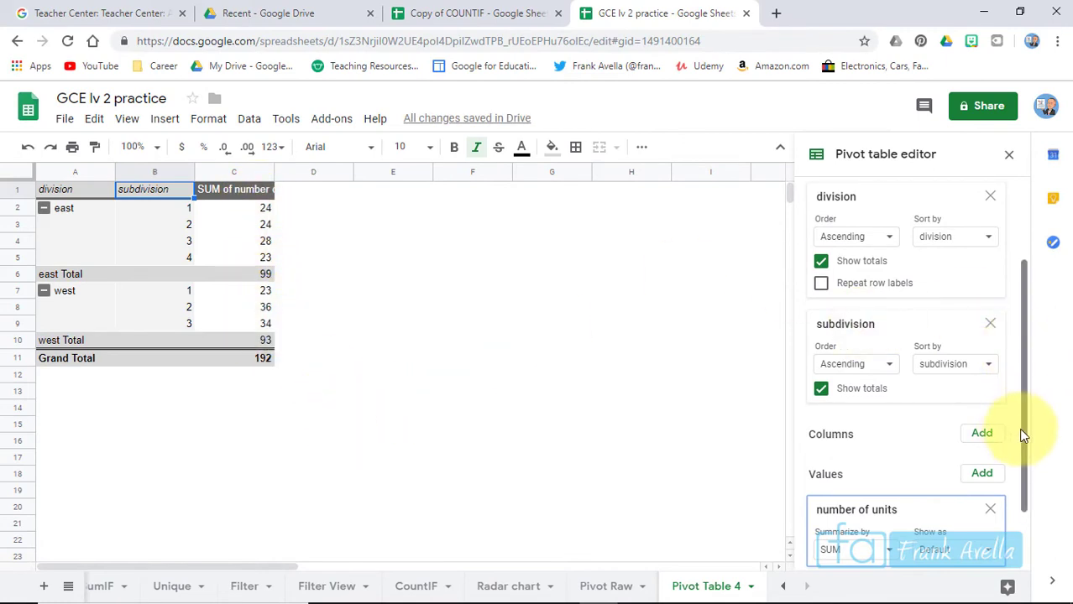
Step: Add price per unit as a second pivot value and summarize it by AVERAGE
{"action": "left_click_drag", "start_coordinate": [1023, 435], "coordinate": [1021, 499]}
{"action": "left_click", "coordinate": [976, 392]}
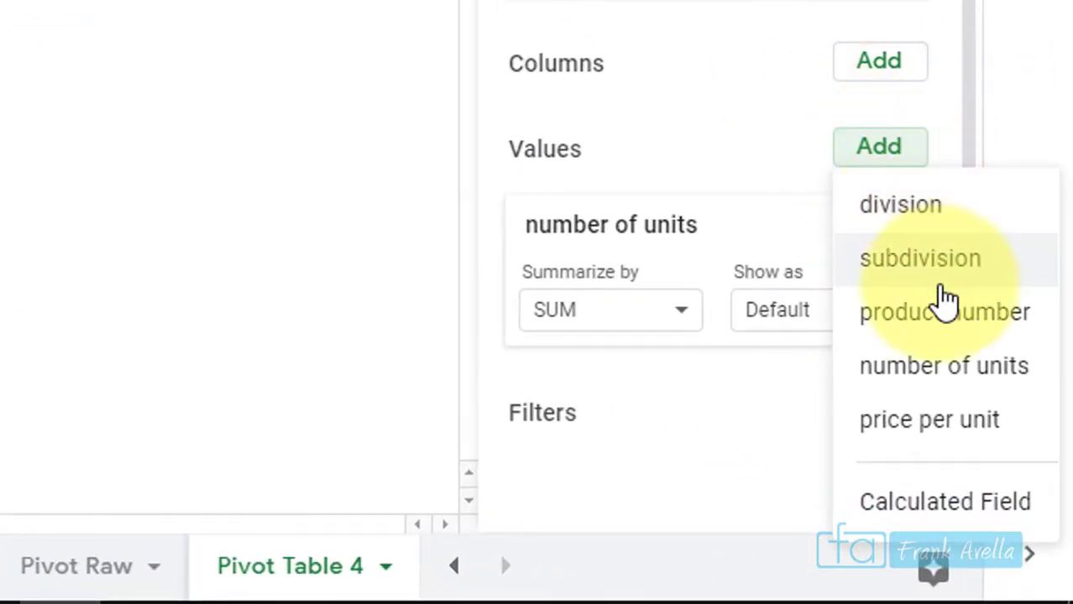
{"action": "left_click", "coordinate": [926, 422]}
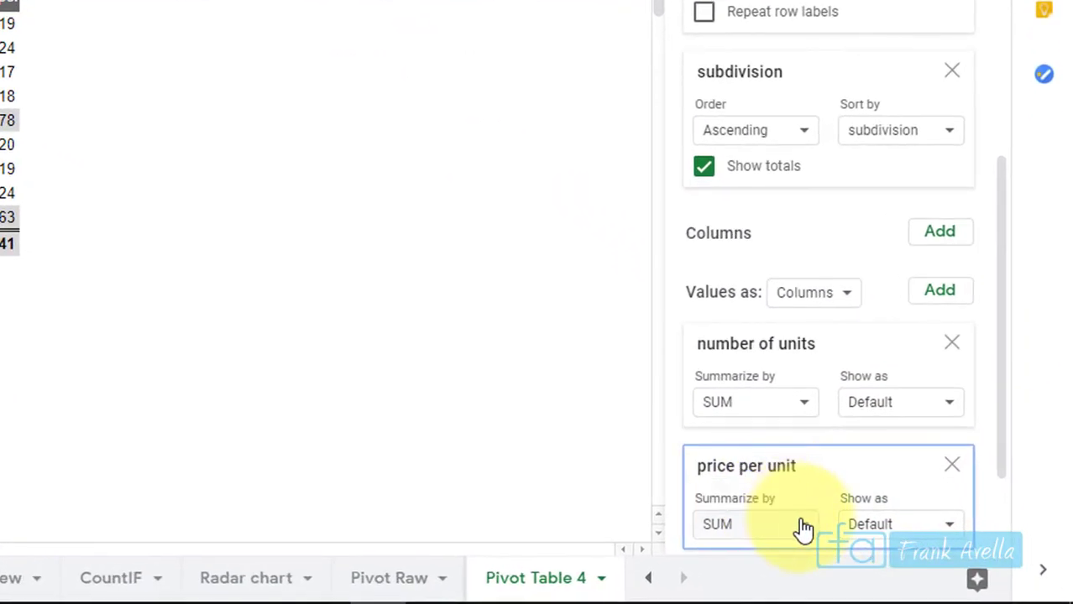
{"action": "left_click", "coordinate": [806, 530]}
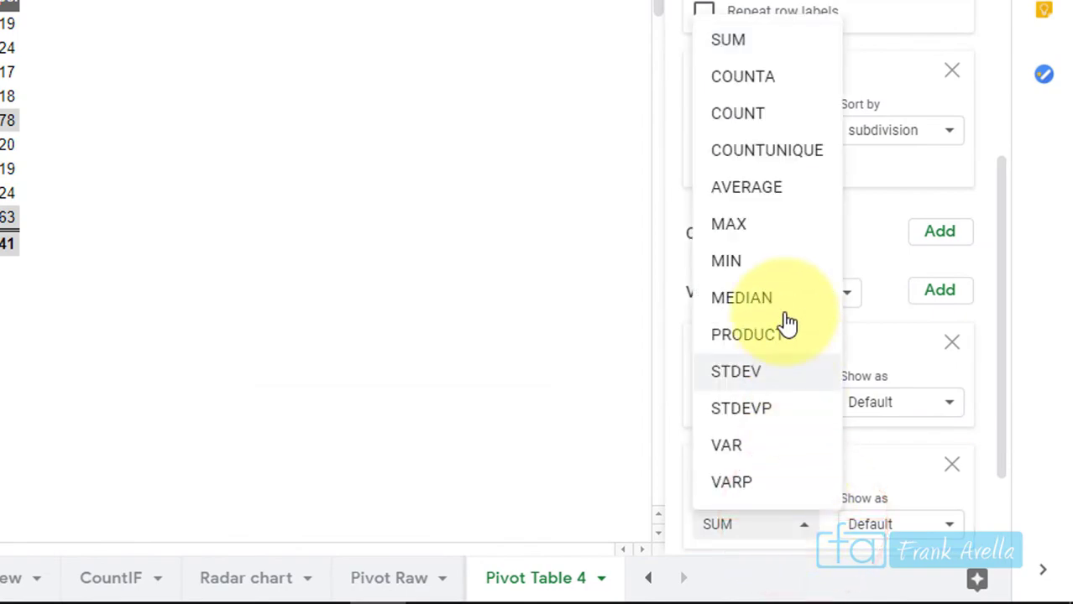
{"action": "left_click", "coordinate": [790, 202]}
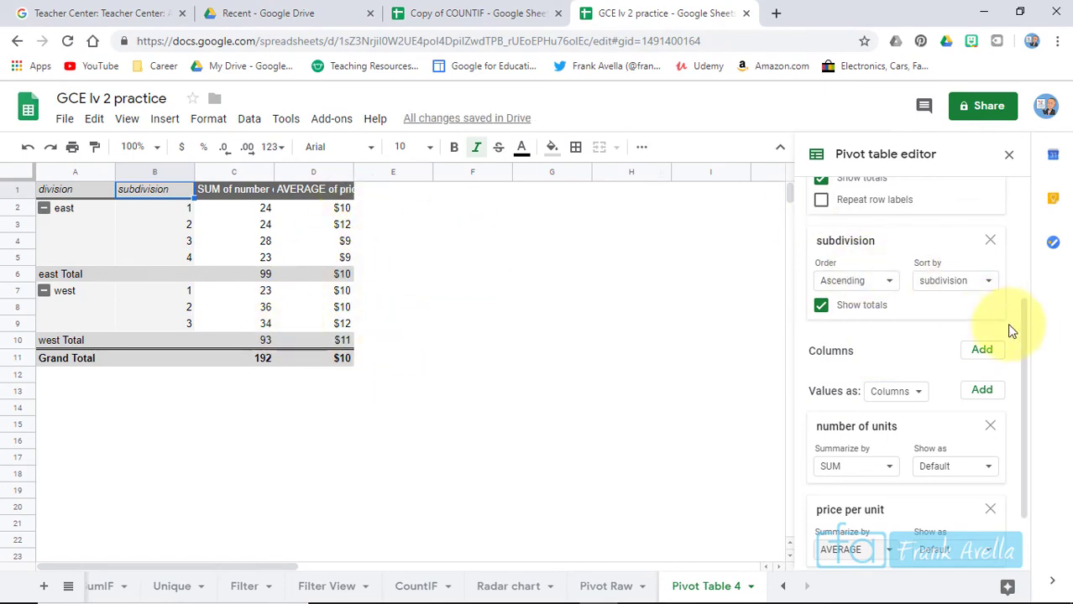
{"action": "left_click_drag", "start_coordinate": [1022, 327], "coordinate": [1022, 389]}
{"action": "scroll", "coordinate": [1016, 336], "scroll_direction": "up", "scroll_amount": 3}
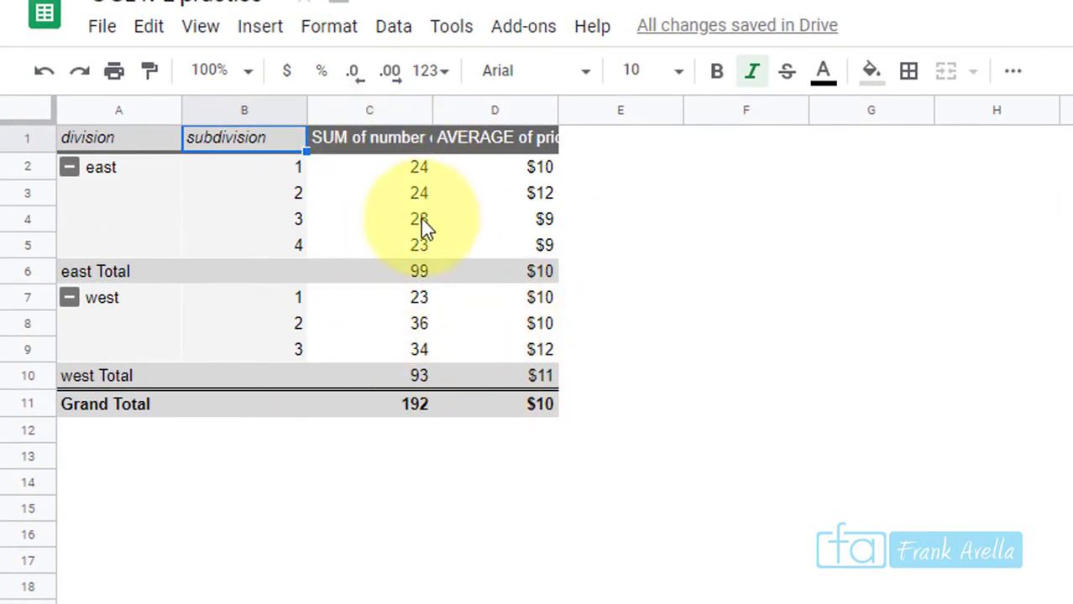
Step: Examine the pivot table's summed units, subdivisions and average prices for the east and west divisions
{"action": "left_click", "coordinate": [420, 273]}
{"action": "left_click", "coordinate": [391, 138]}
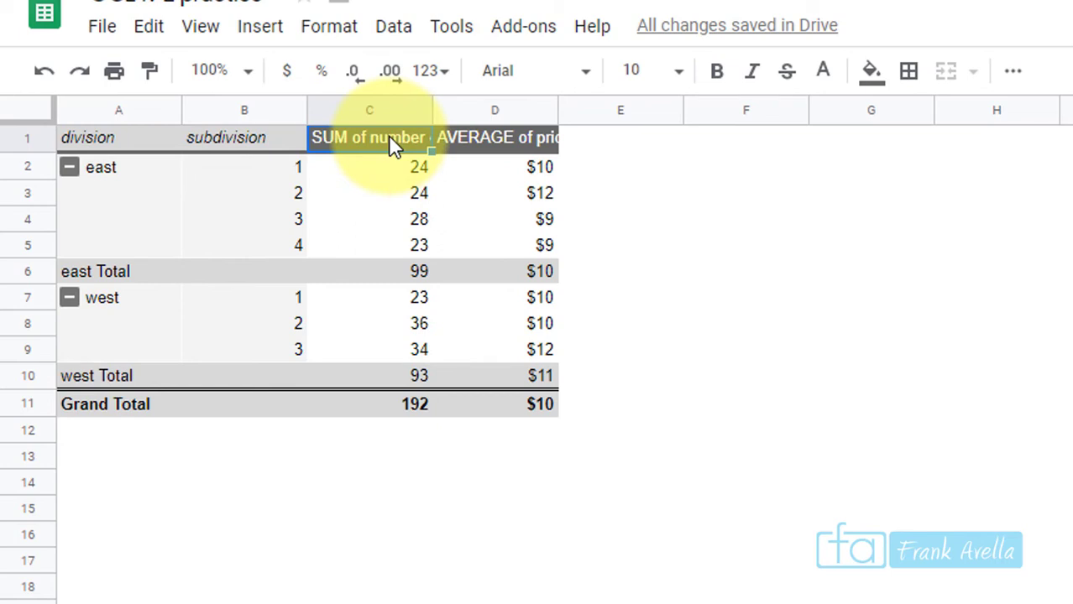
{"action": "left_click", "coordinate": [420, 271]}
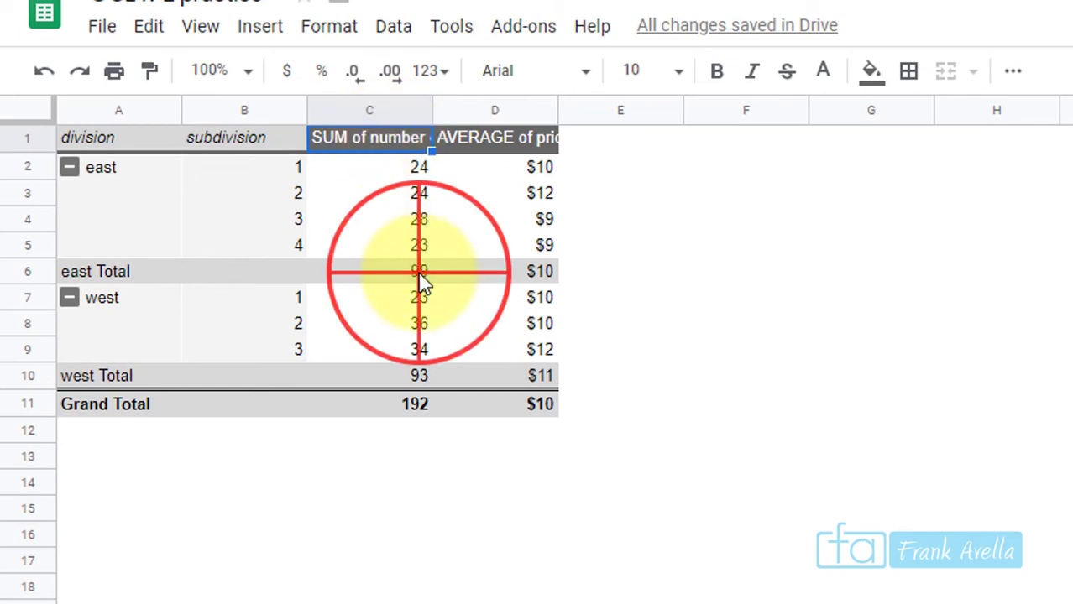
{"action": "left_click", "coordinate": [416, 376]}
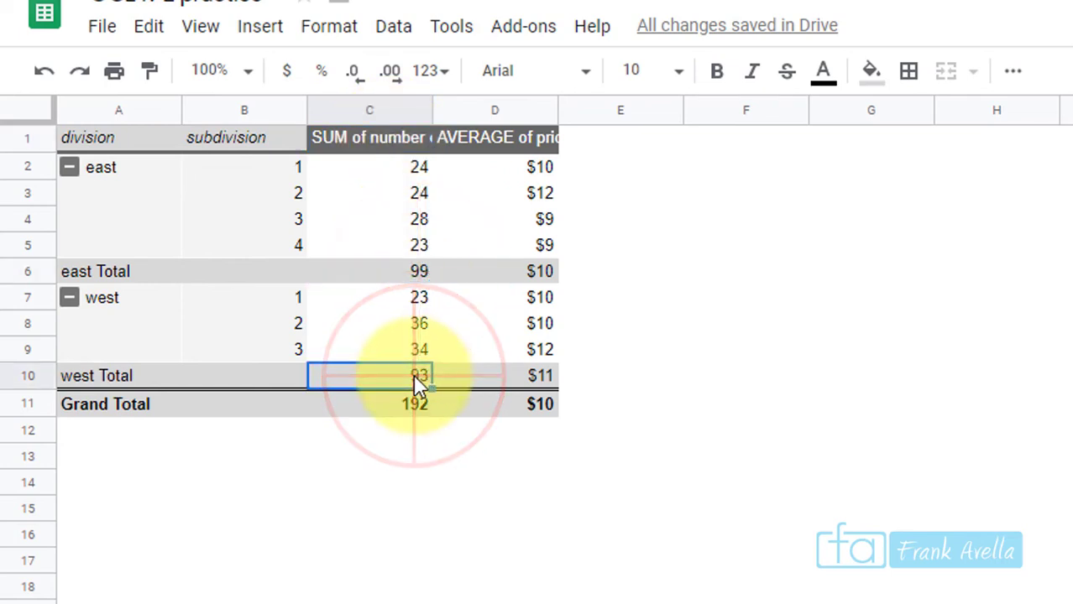
{"action": "left_click", "coordinate": [294, 245]}
{"action": "type", "text": "4"}
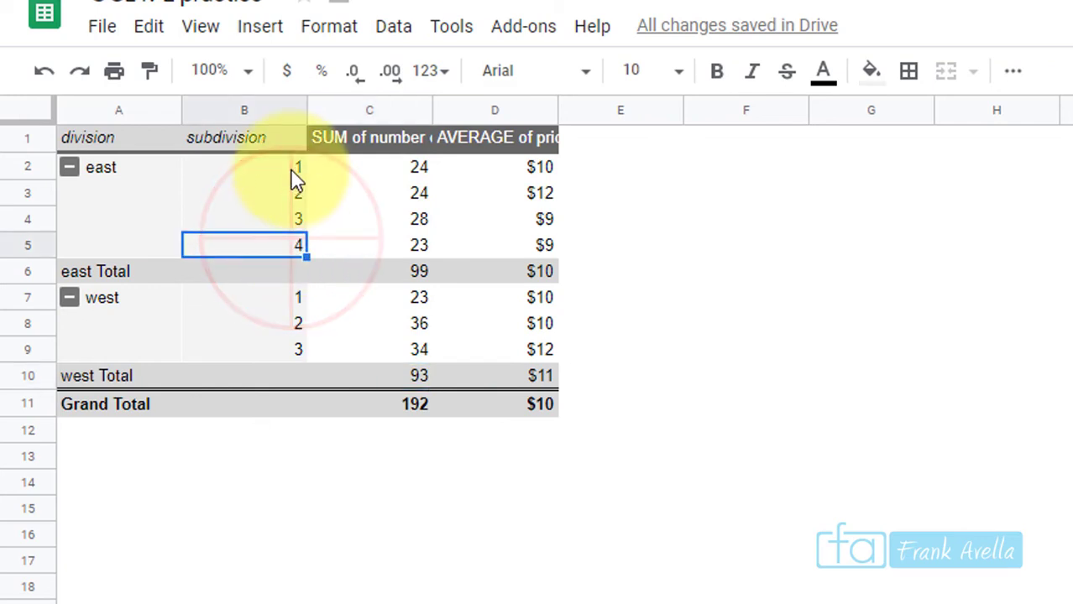
{"action": "left_click", "coordinate": [295, 354]}
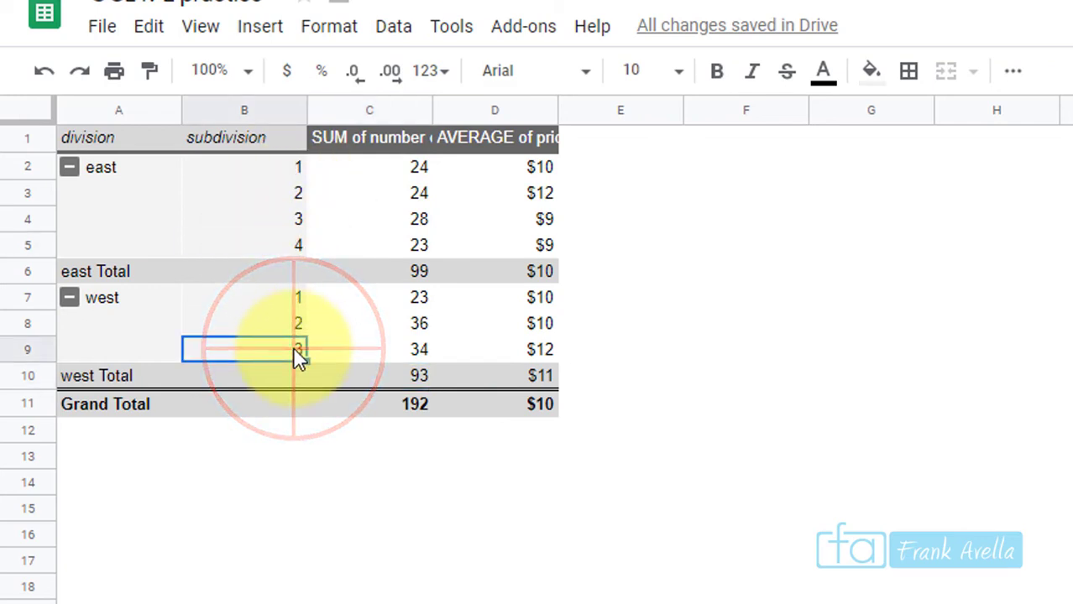
{"action": "left_click", "coordinate": [537, 376]}
{"action": "left_click", "coordinate": [544, 271]}
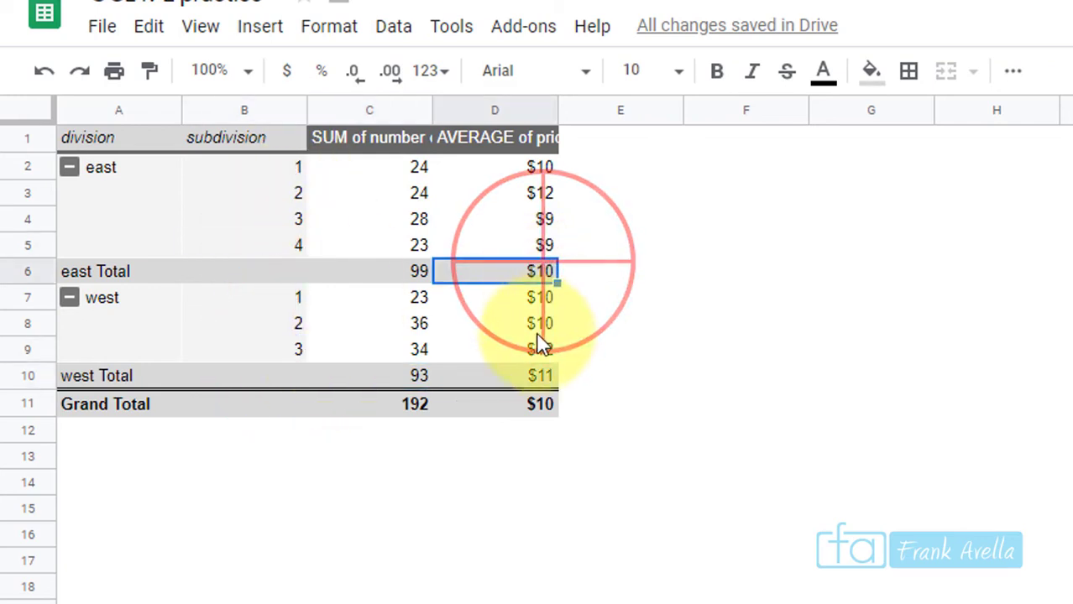
{"action": "left_click", "coordinate": [537, 377]}
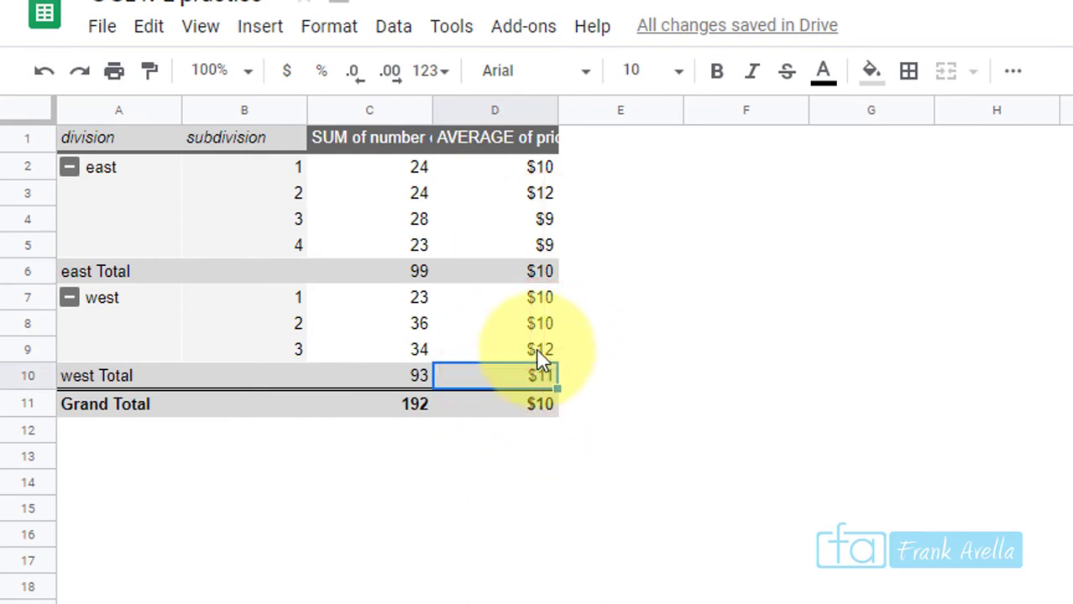
{"action": "left_click", "coordinate": [545, 272]}
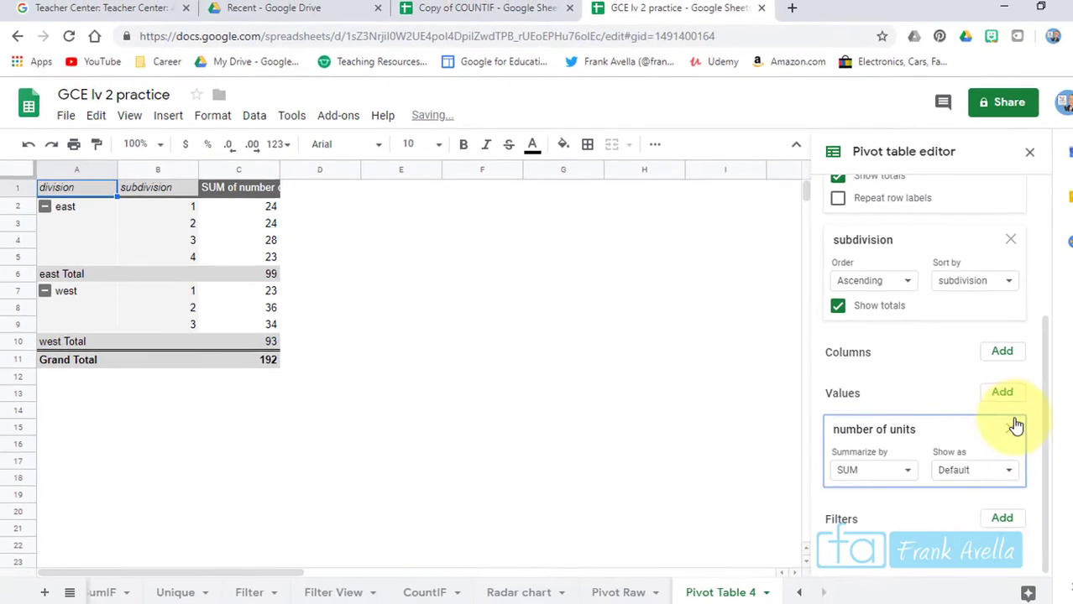
Step: Remove the number of units value from the pivot table
{"action": "left_click", "coordinate": [992, 427]}
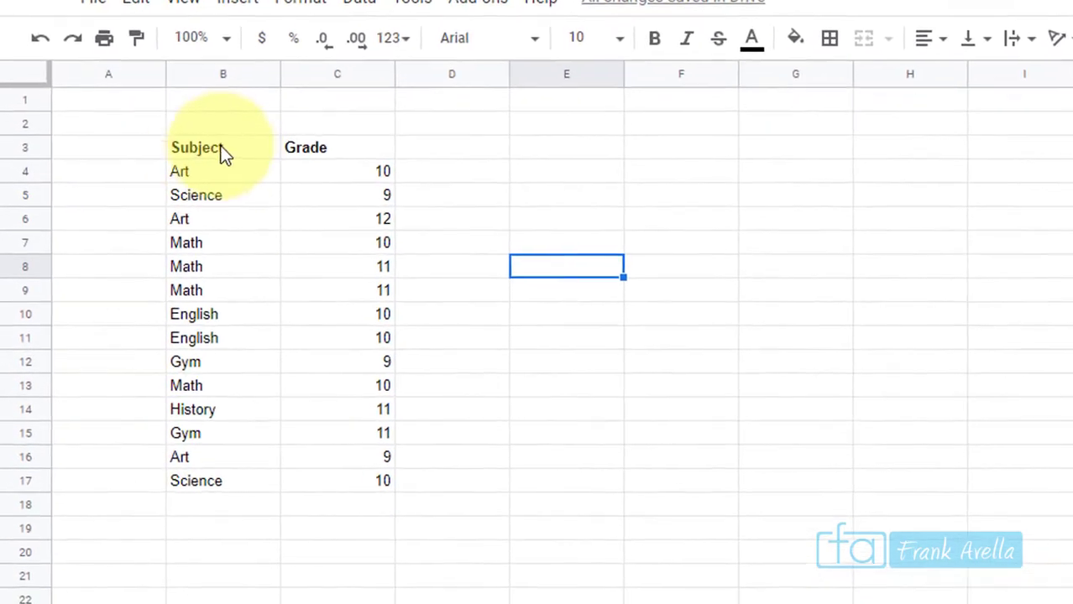
Step: Create a filter on the Subject and Grade table in range B3:C17
{"action": "left_click", "coordinate": [127, 222]}
{"action": "left_click_drag", "start_coordinate": [188, 146], "coordinate": [360, 287]}
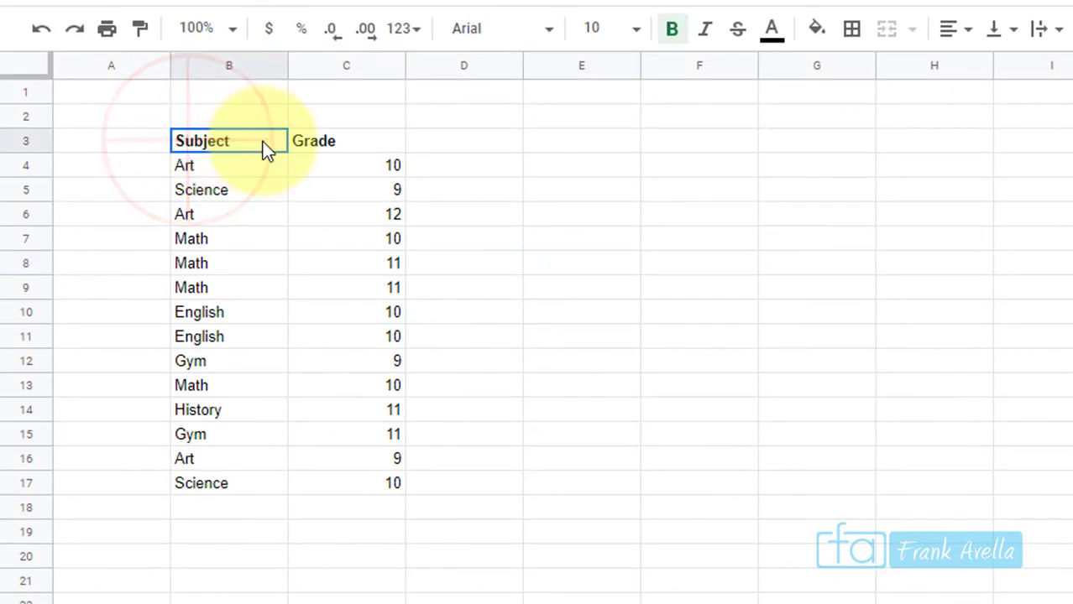
{"action": "left_click_drag", "start_coordinate": [330, 326], "coordinate": [340, 498]}
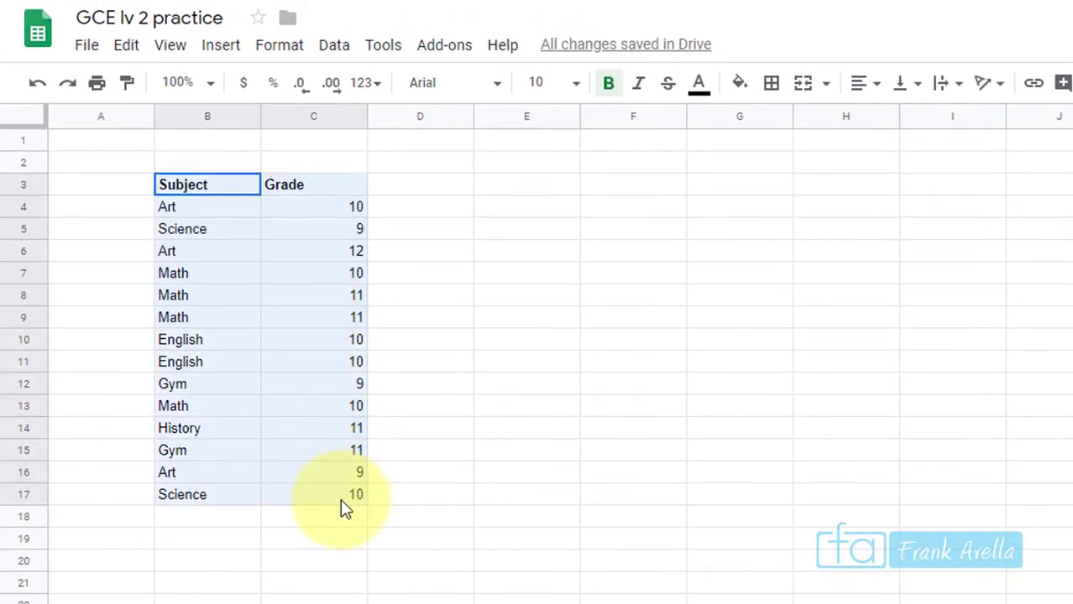
{"action": "left_click", "coordinate": [336, 50]}
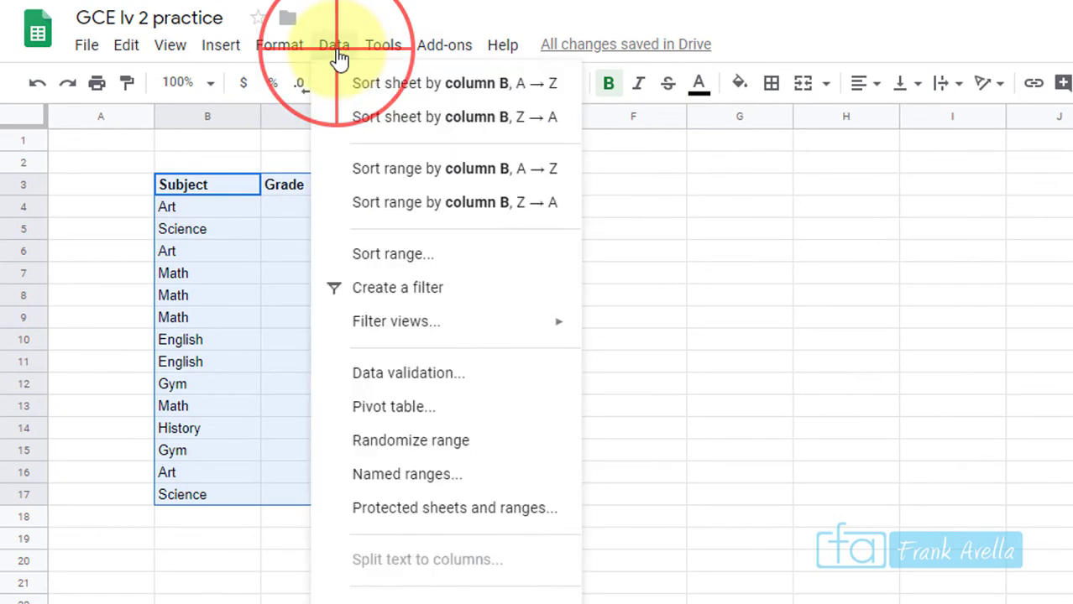
{"action": "left_click", "coordinate": [400, 291]}
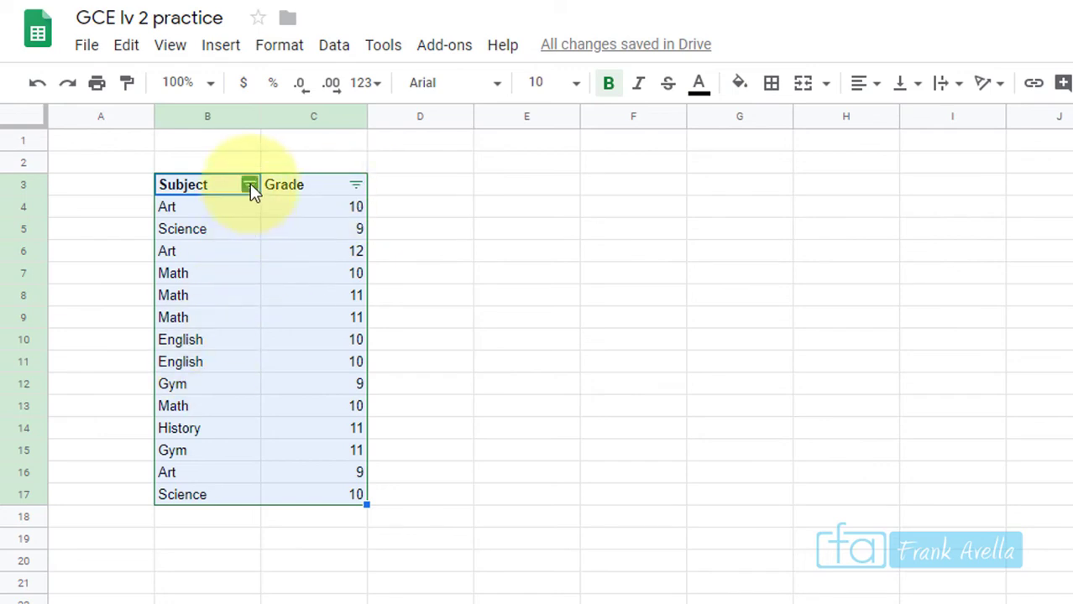
{"action": "left_click", "coordinate": [222, 271]}
{"action": "left_click", "coordinate": [339, 273]}
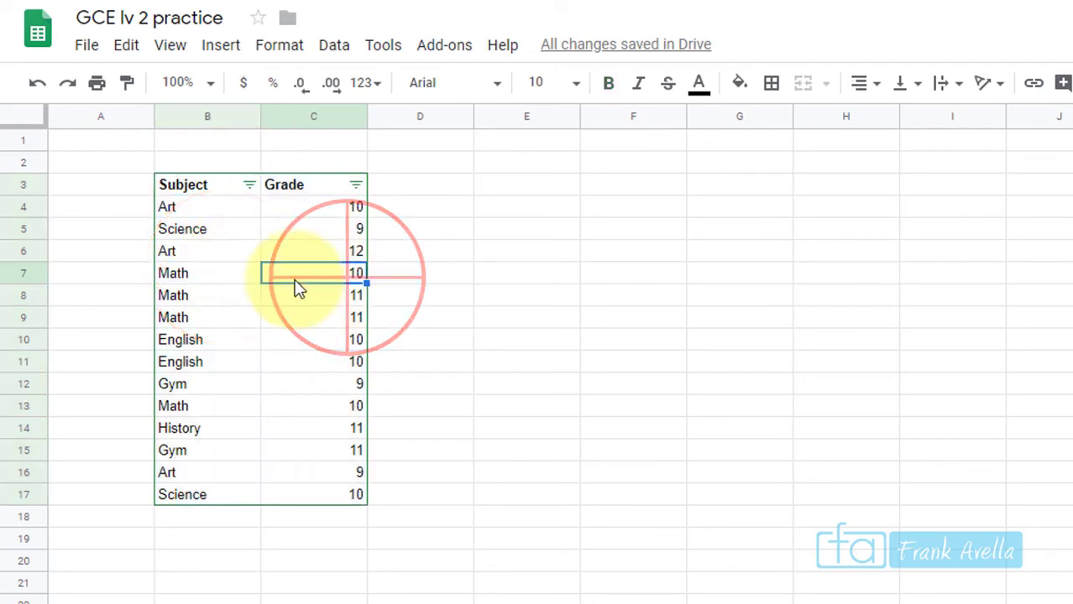
{"action": "left_click", "coordinate": [213, 289]}
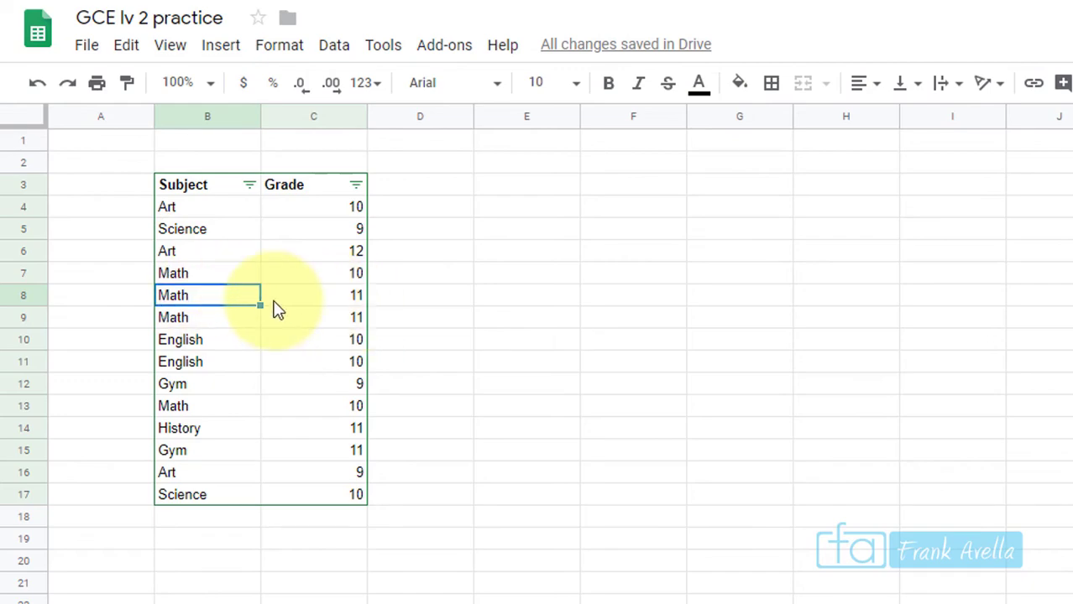
Step: Try filtering the Subject column to show only the Math rows, and undo that filter
{"action": "left_click", "coordinate": [250, 185]}
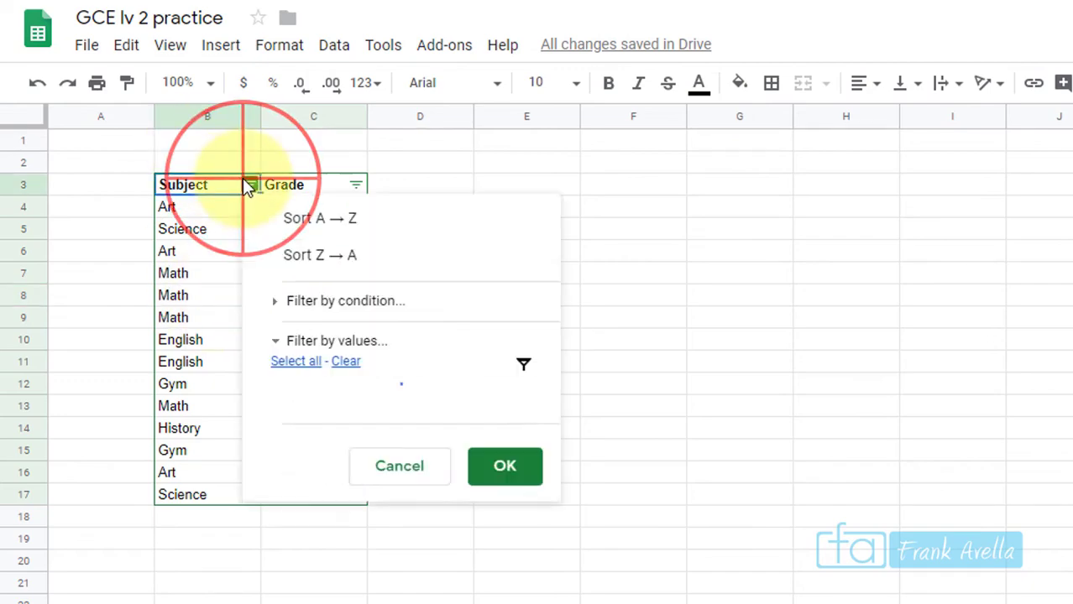
{"action": "left_click", "coordinate": [359, 397]}
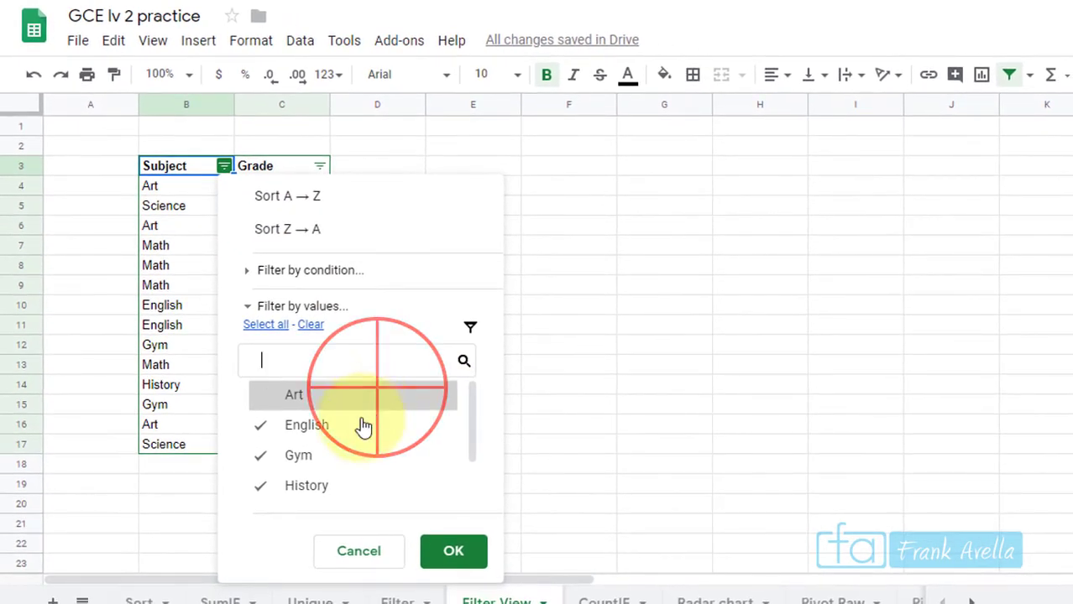
{"action": "left_click", "coordinate": [347, 426]}
{"action": "left_click", "coordinate": [348, 455]}
{"action": "left_click", "coordinate": [347, 494]}
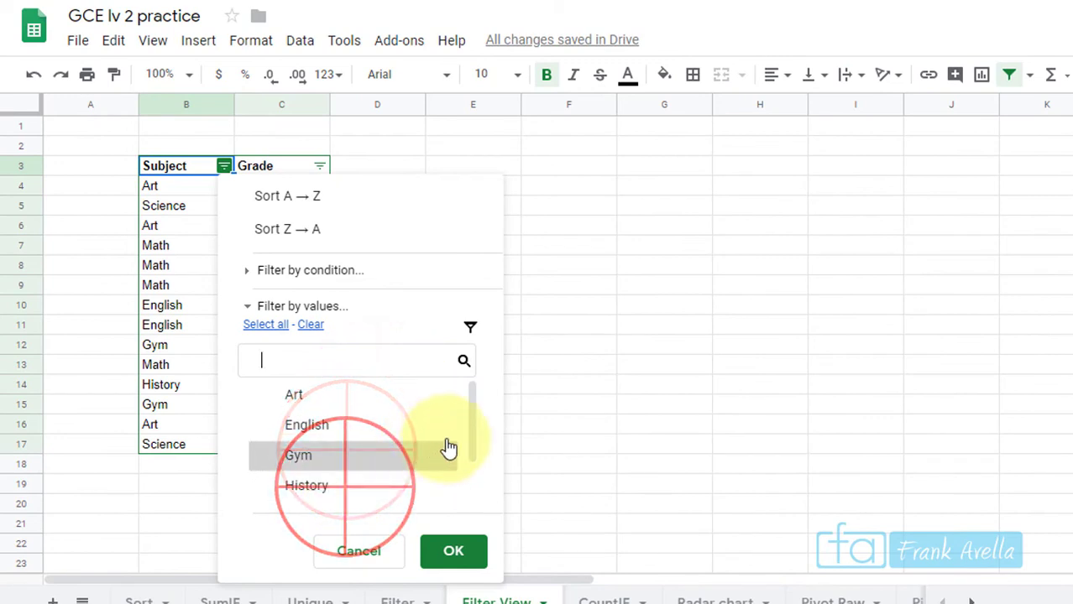
{"action": "left_click_drag", "start_coordinate": [475, 425], "coordinate": [477, 504]}
{"action": "left_click", "coordinate": [392, 502]}
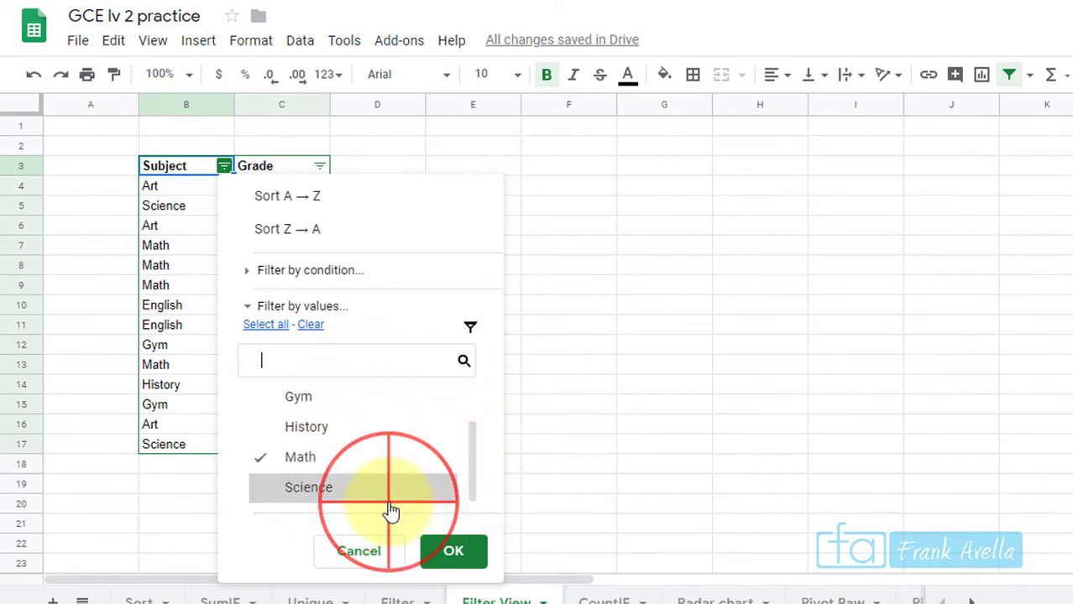
{"action": "left_click", "coordinate": [456, 558]}
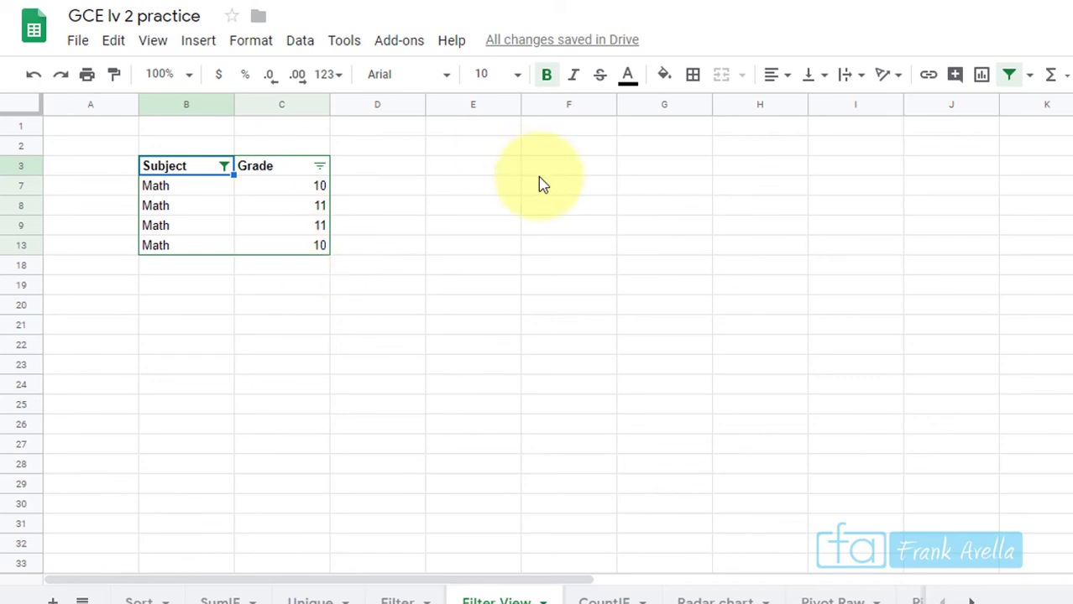
{"action": "key", "text": "ctrl+z"}
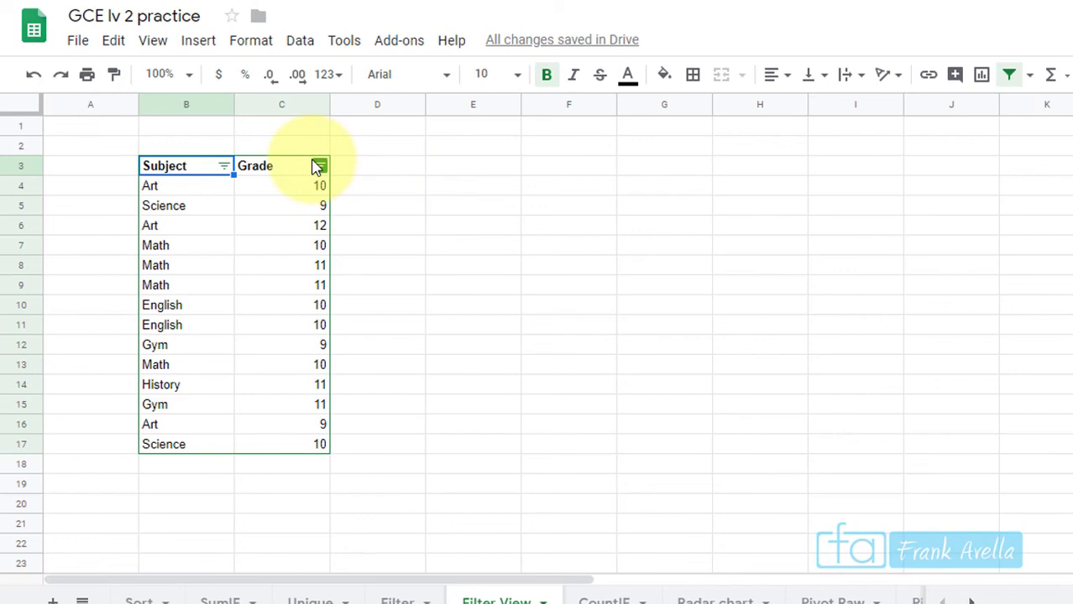
Step: Filter the Grade column by values so that only grade 11 rows are shown
{"action": "left_click", "coordinate": [319, 167]}
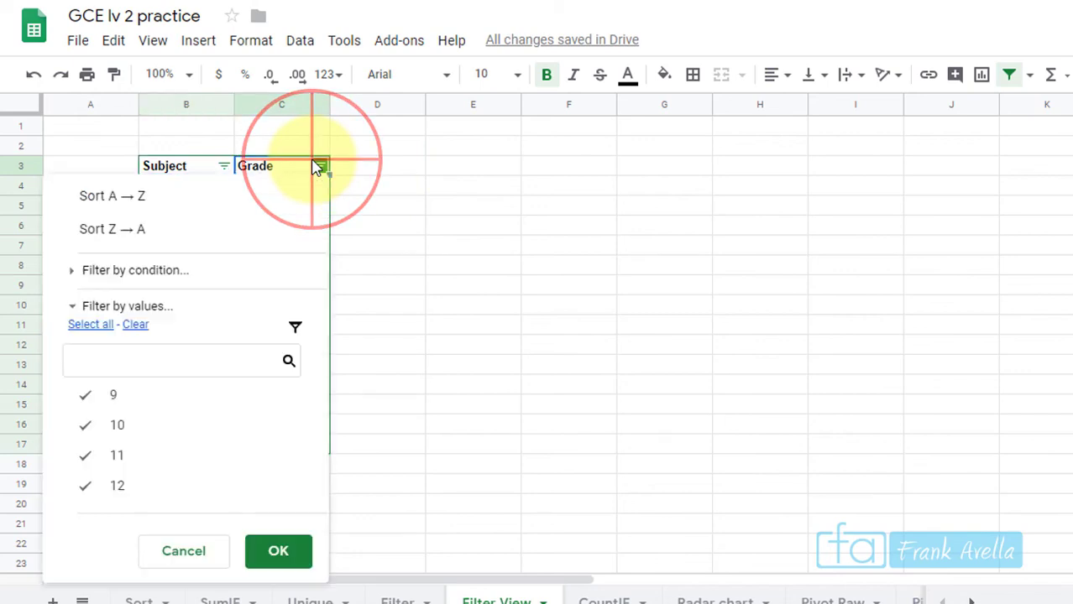
{"action": "left_click", "coordinate": [126, 400]}
{"action": "left_click", "coordinate": [126, 425]}
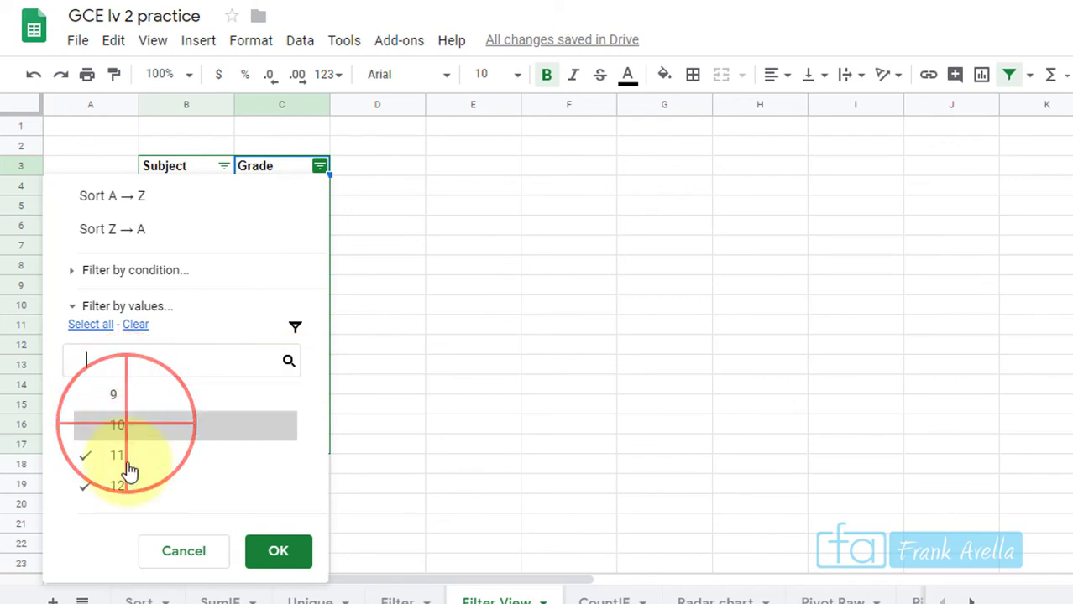
{"action": "left_click", "coordinate": [125, 485]}
{"action": "left_click", "coordinate": [277, 551]}
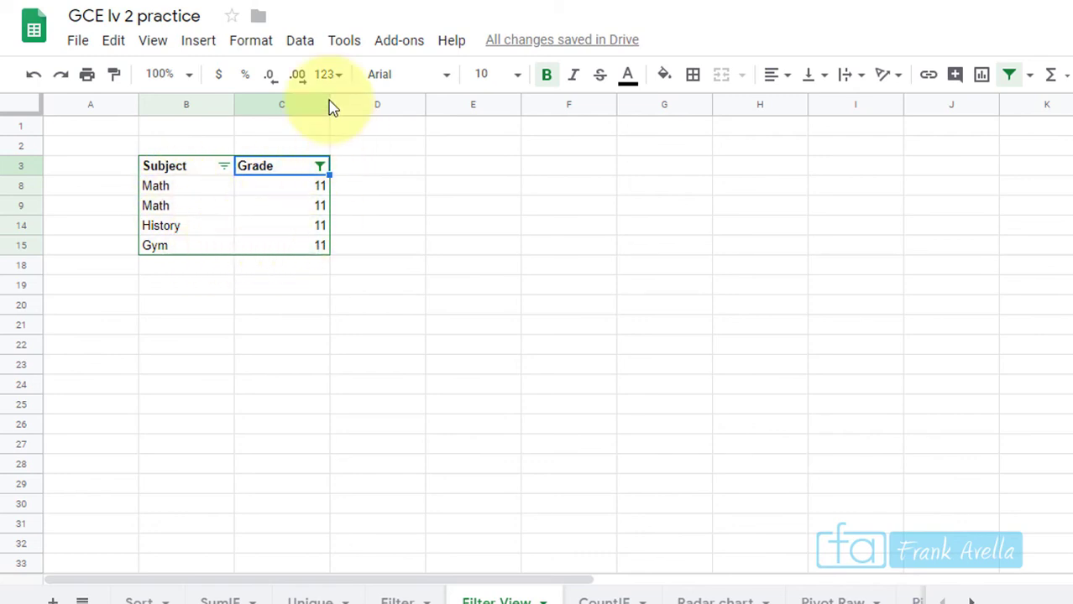
Step: Save the current grade 11 filter as a filter view named 11th graders and close the view
{"action": "left_click", "coordinate": [301, 42]}
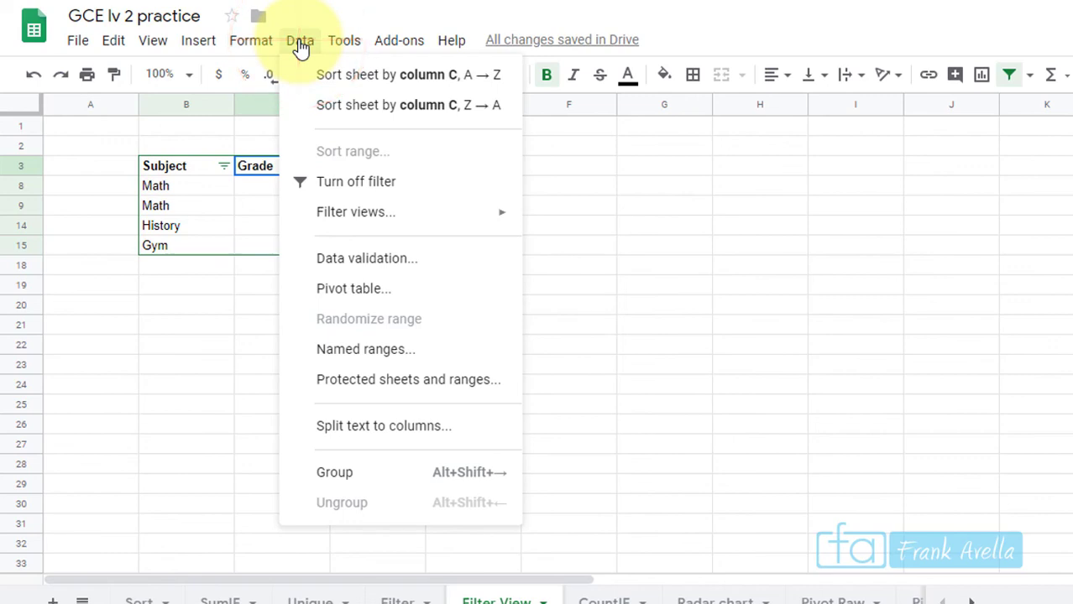
{"action": "mouse_move", "coordinate": [353, 217]}
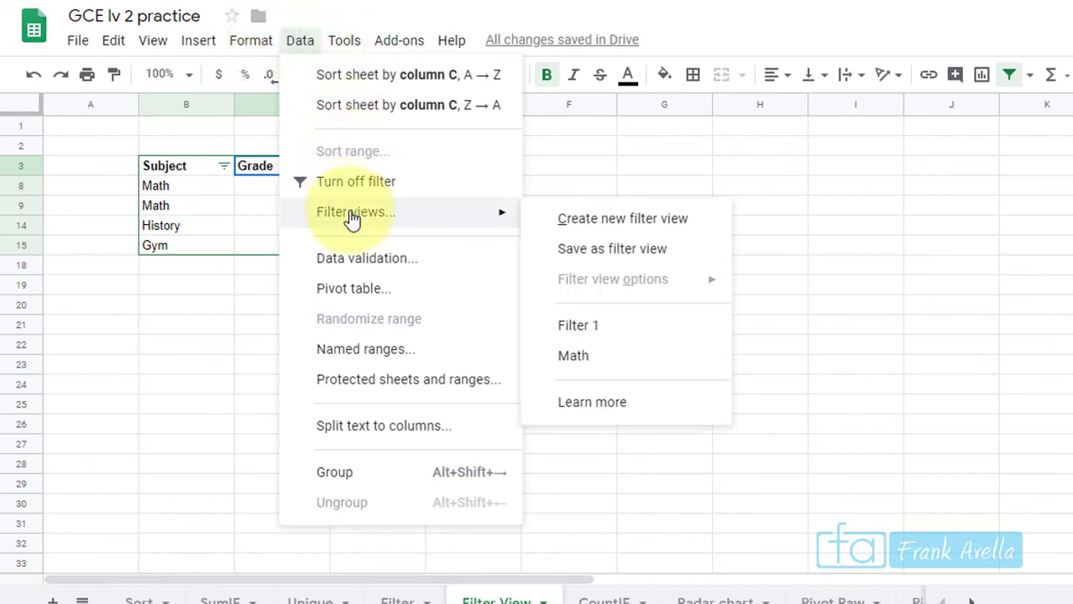
{"action": "left_click", "coordinate": [609, 256]}
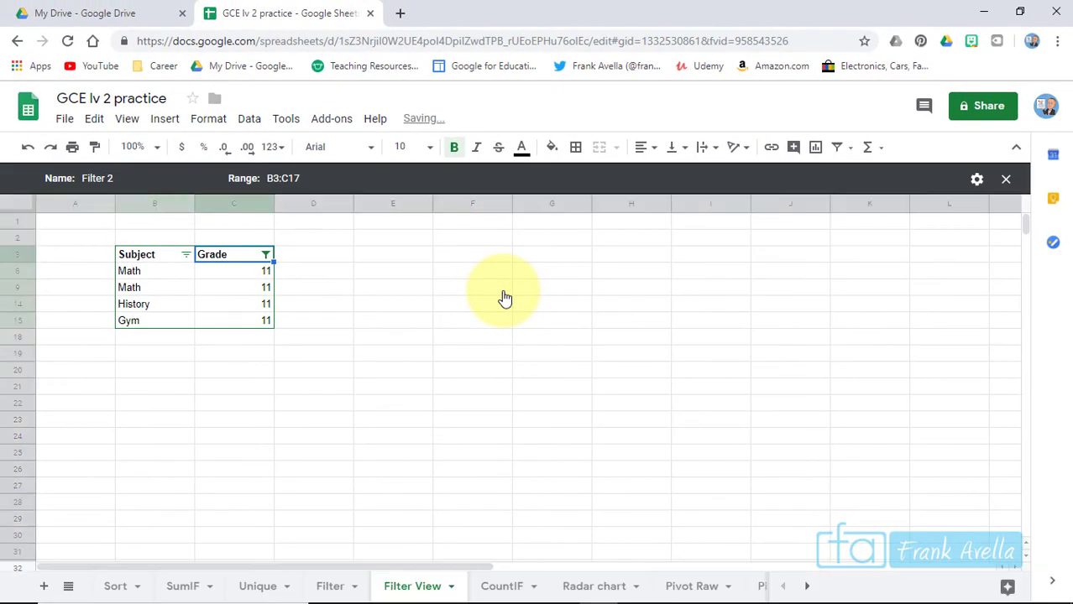
{"action": "left_click", "coordinate": [115, 179]}
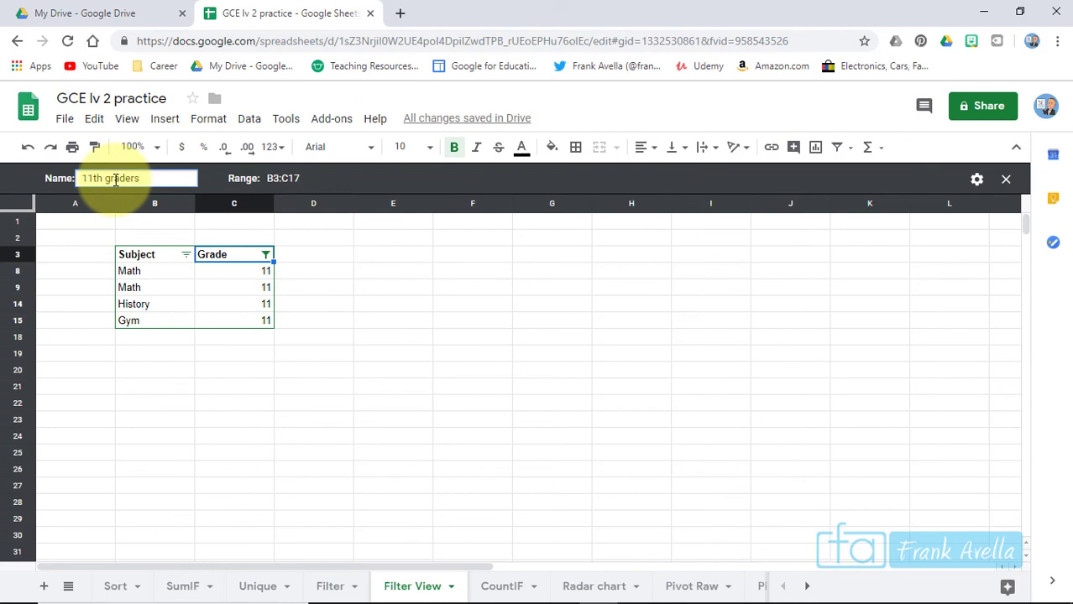
{"action": "left_click", "coordinate": [1010, 181]}
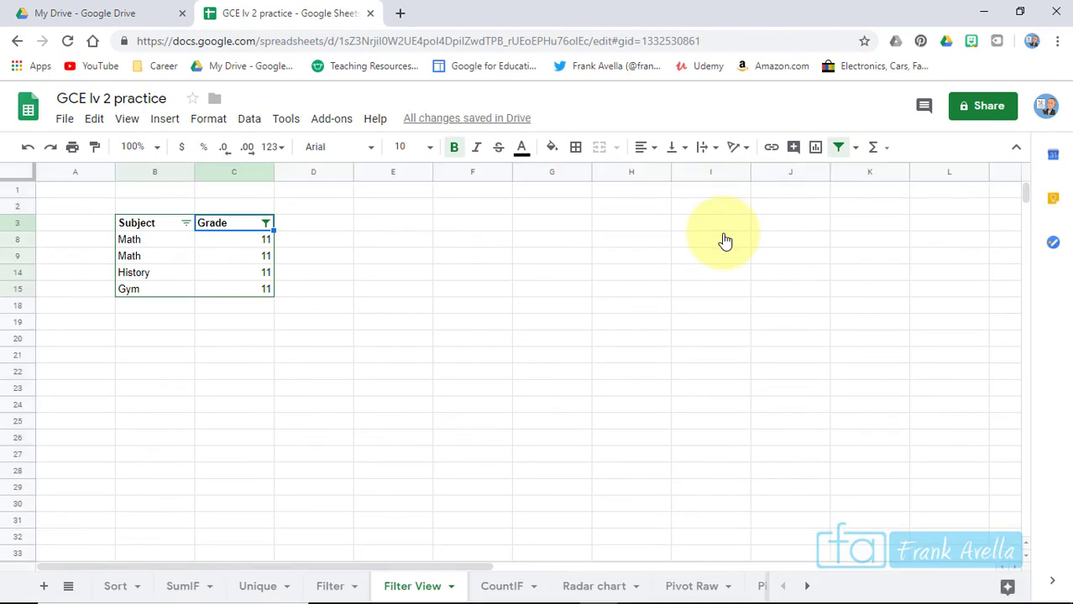
Step: Include grades 9, 10 and 12 again in the Grade column's filter
{"action": "left_click", "coordinate": [157, 229]}
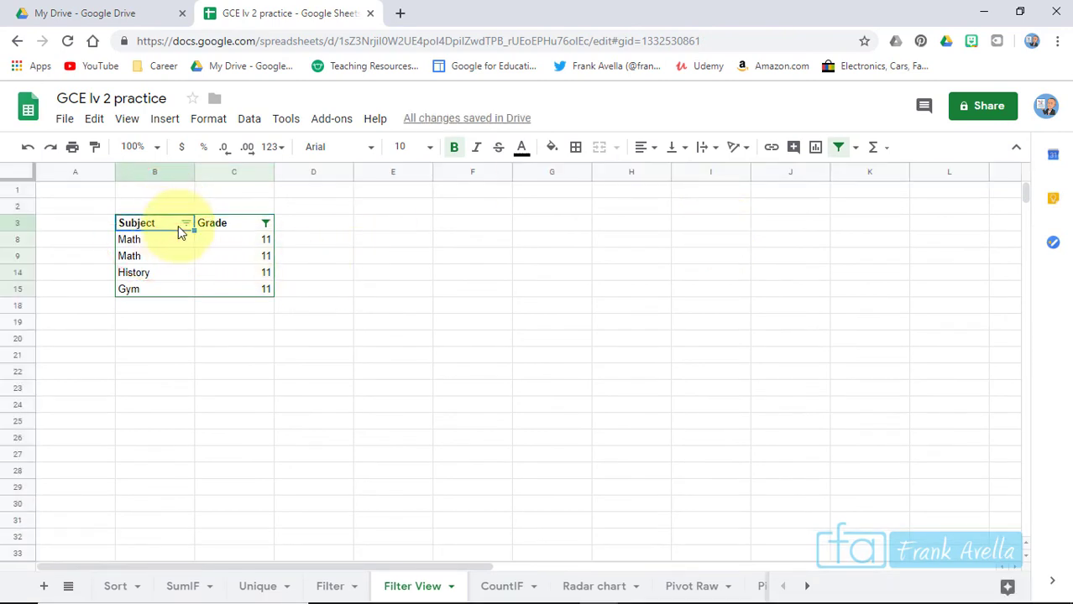
{"action": "left_click", "coordinate": [266, 223]}
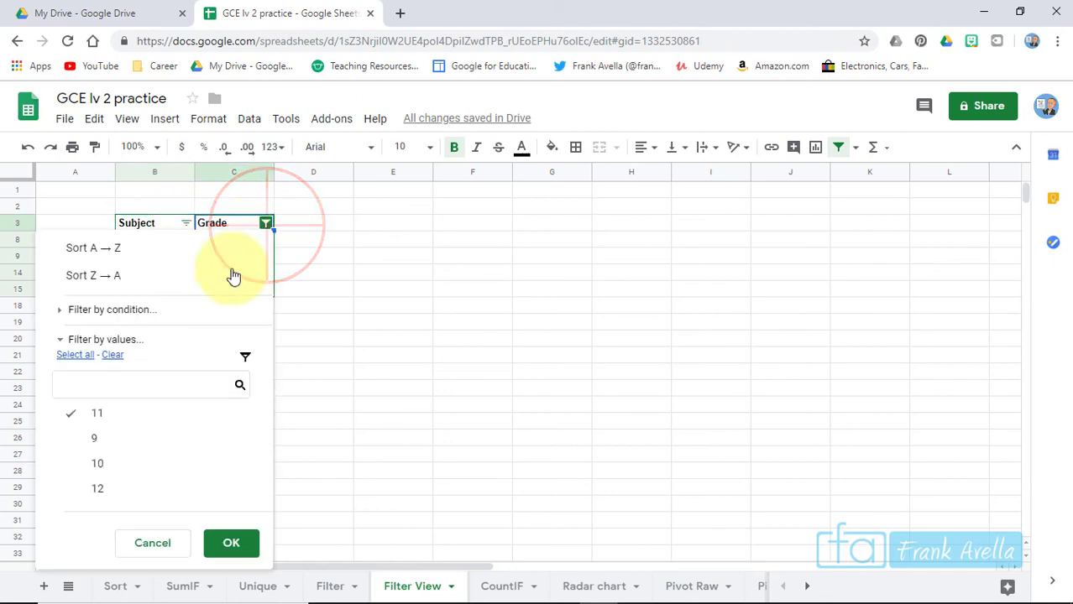
{"action": "left_click", "coordinate": [99, 439]}
{"action": "left_click", "coordinate": [103, 466]}
{"action": "left_click", "coordinate": [101, 487]}
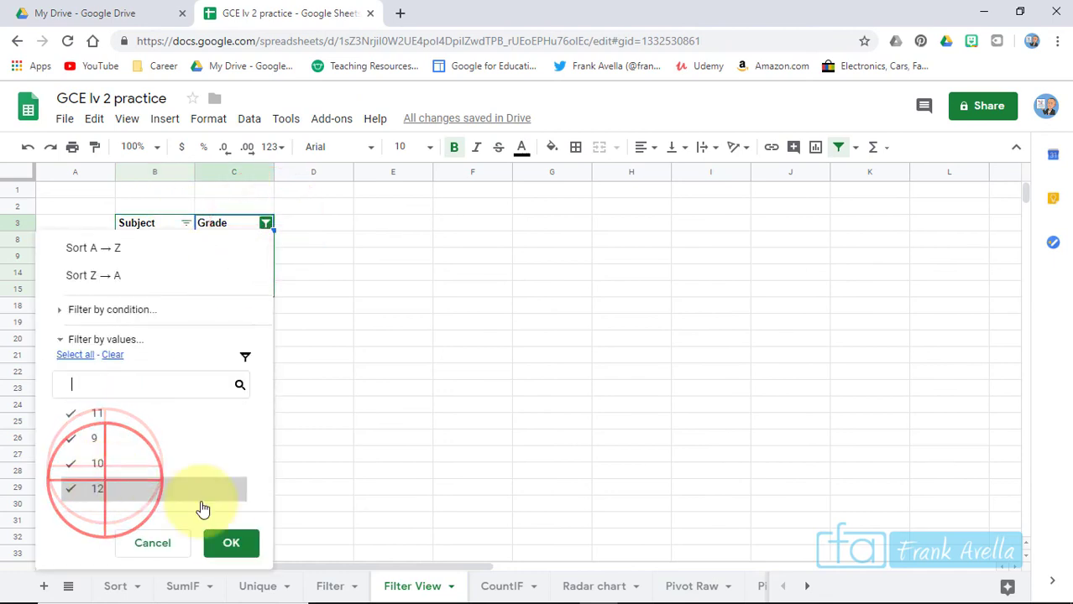
{"action": "left_click", "coordinate": [243, 545]}
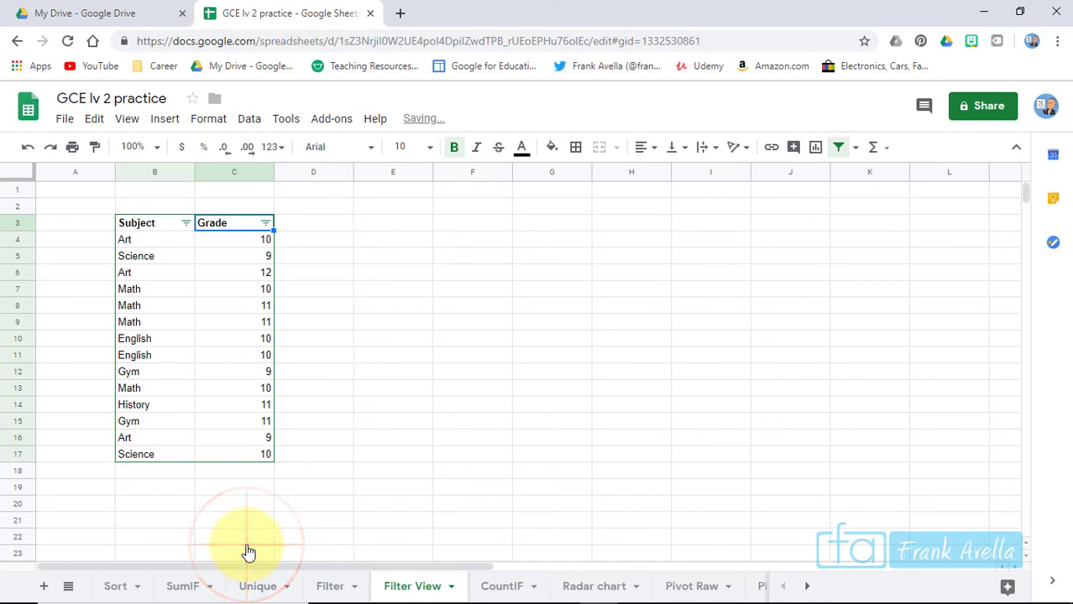
{"action": "left_click", "coordinate": [403, 326]}
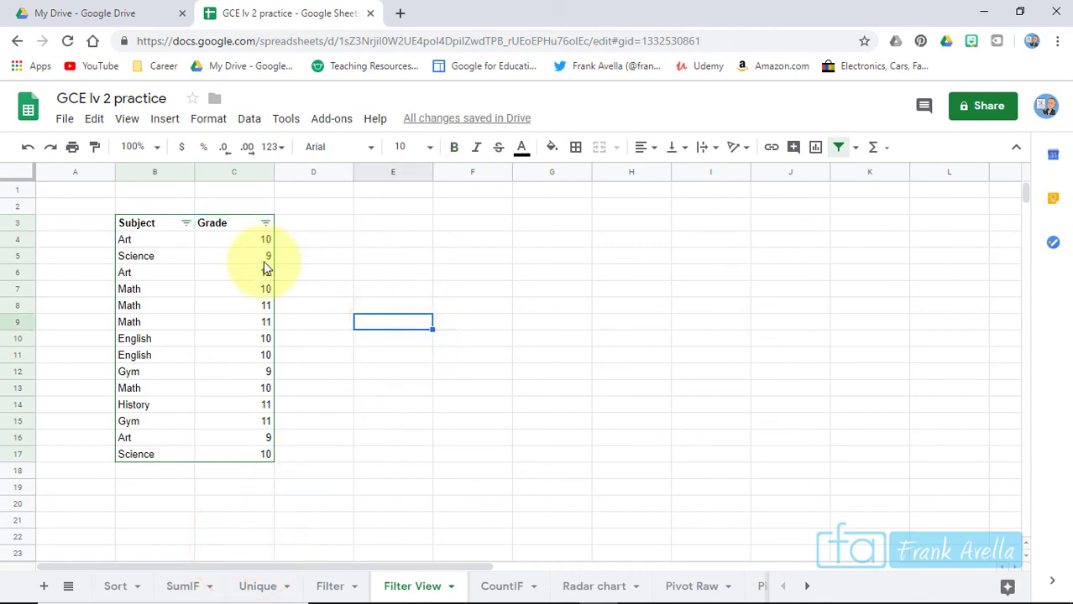
{"action": "left_click", "coordinate": [220, 272]}
{"action": "left_click", "coordinate": [168, 383]}
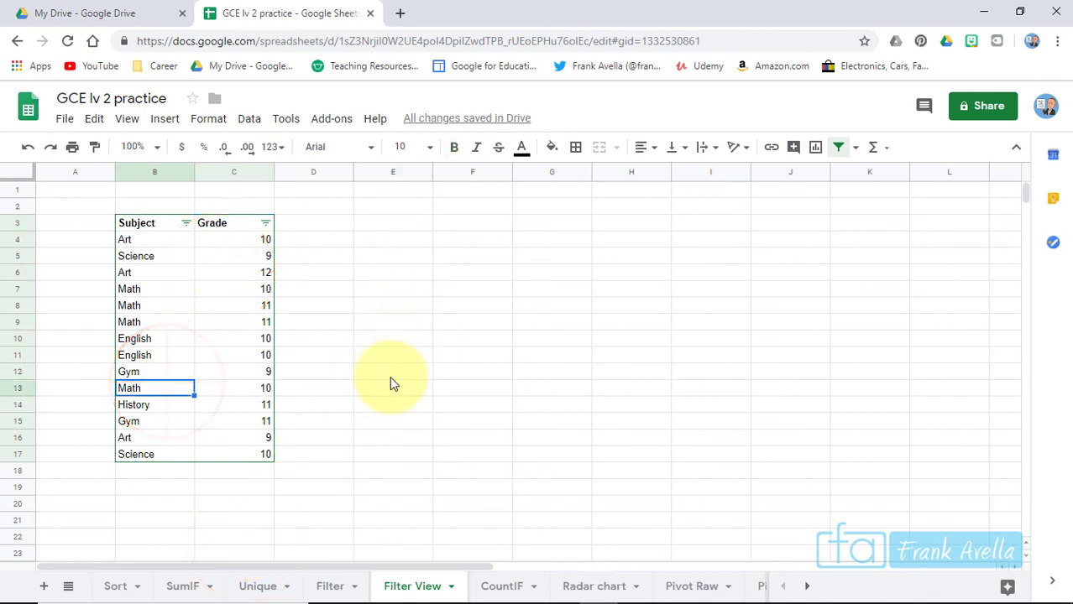
Step: Apply the saved 11th graders filter view to the table
{"action": "left_click", "coordinate": [256, 122]}
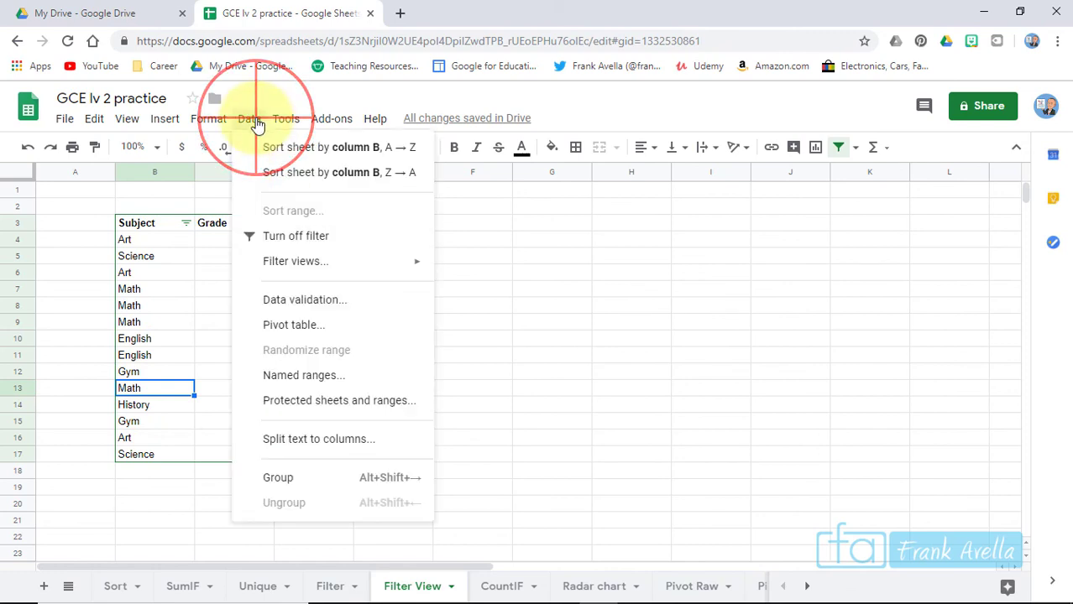
{"action": "mouse_move", "coordinate": [294, 261]}
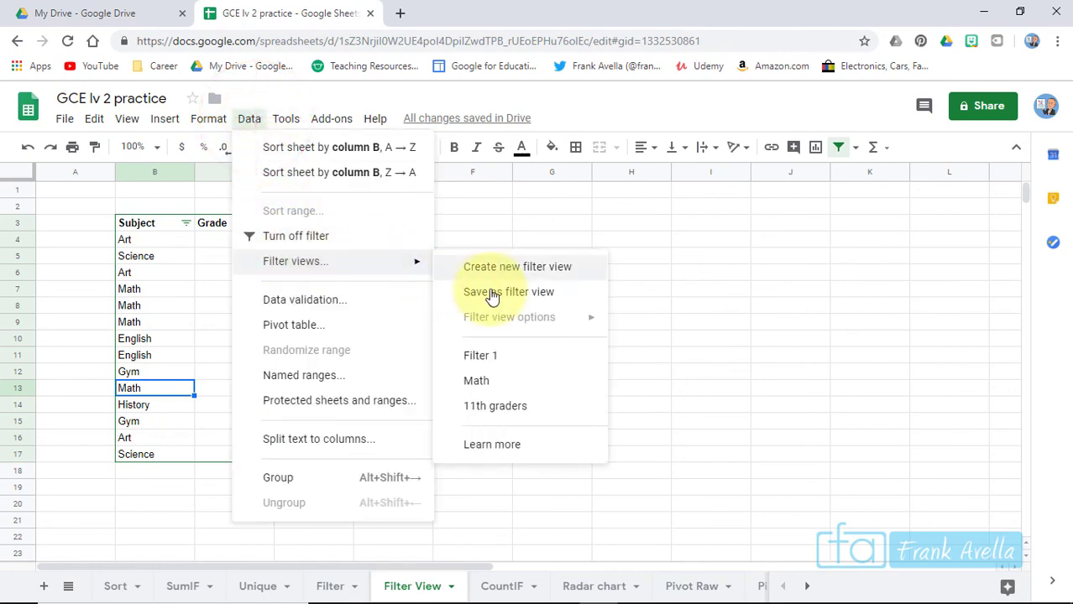
{"action": "left_click", "coordinate": [491, 411]}
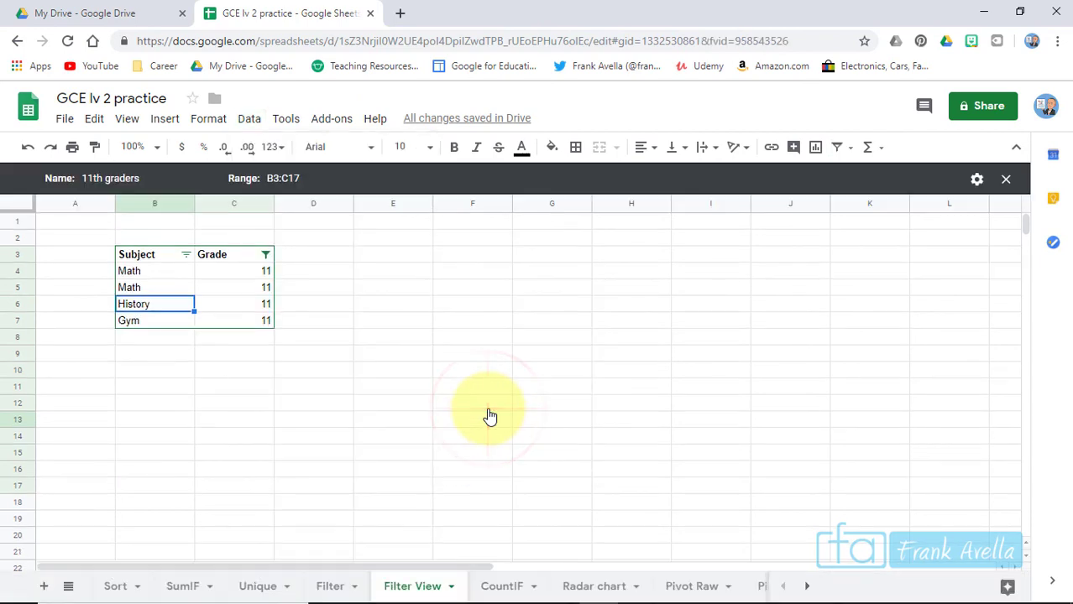